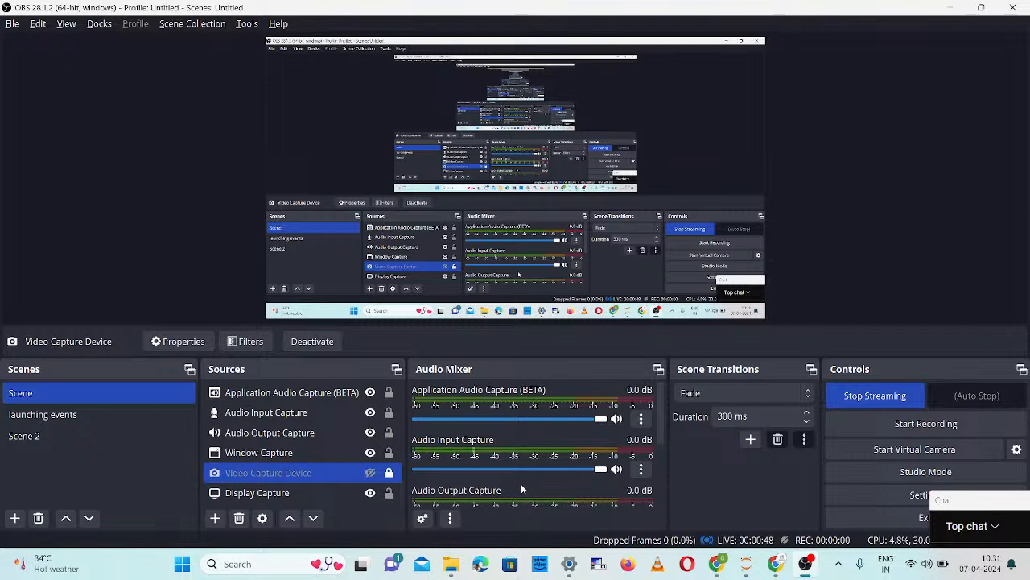
- Switch from OBS to Chrome and open the Adidas Sales dataset page on Kaggle
key(alt+Tab)
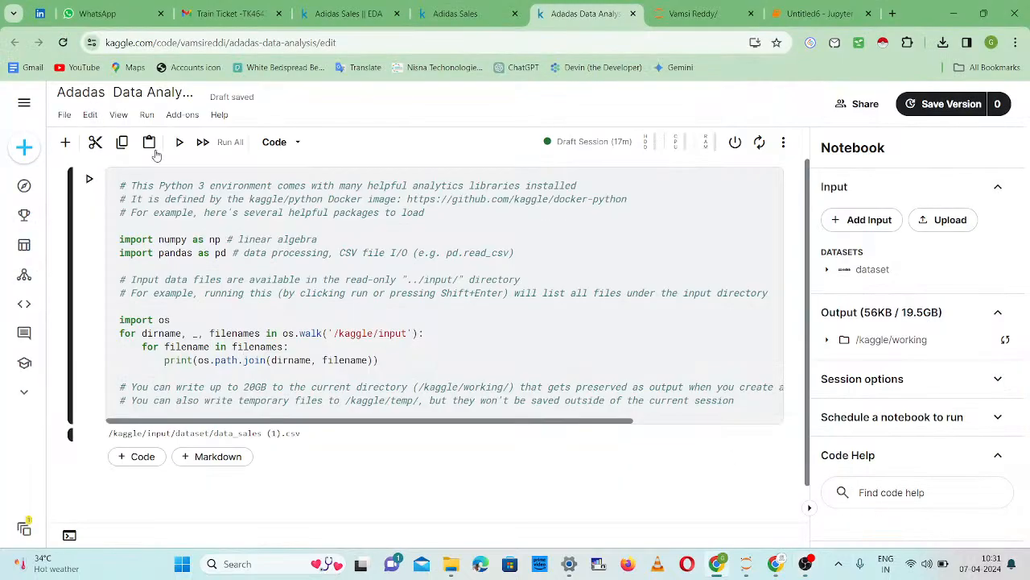
click(467, 14)
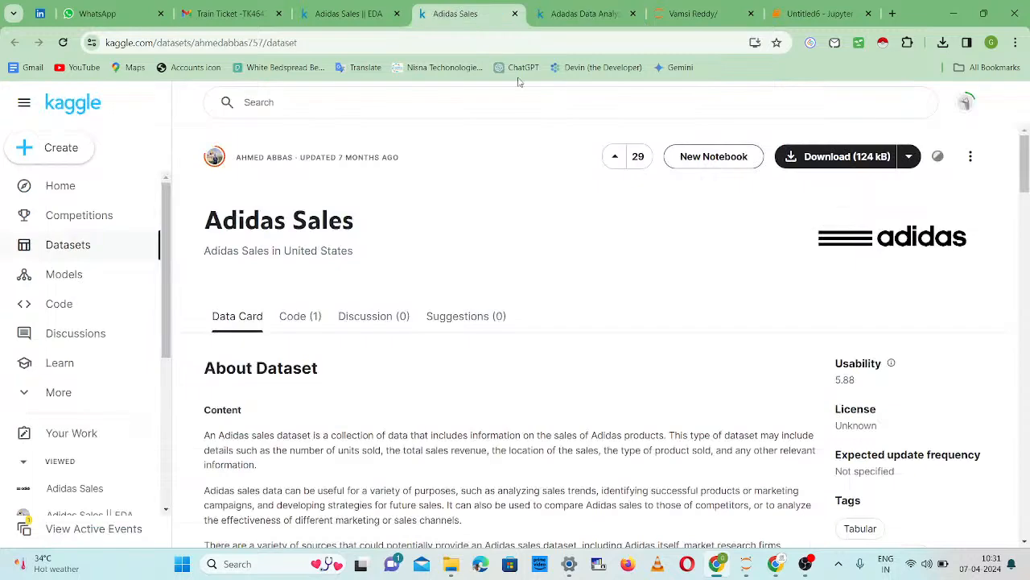
scroll(634, 422, down, 2)
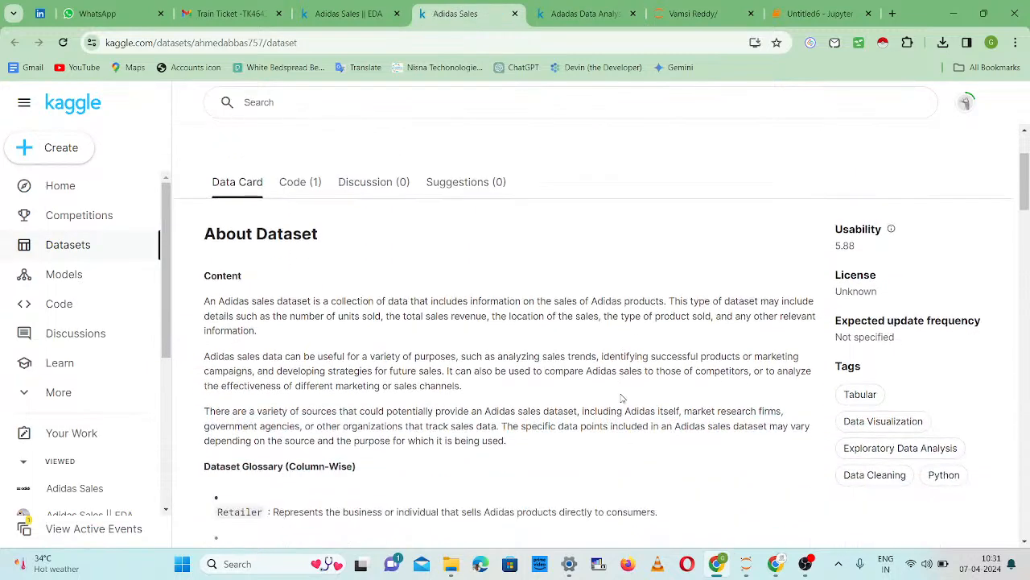
scroll(621, 399, up, 1)
key(alt+Tab)
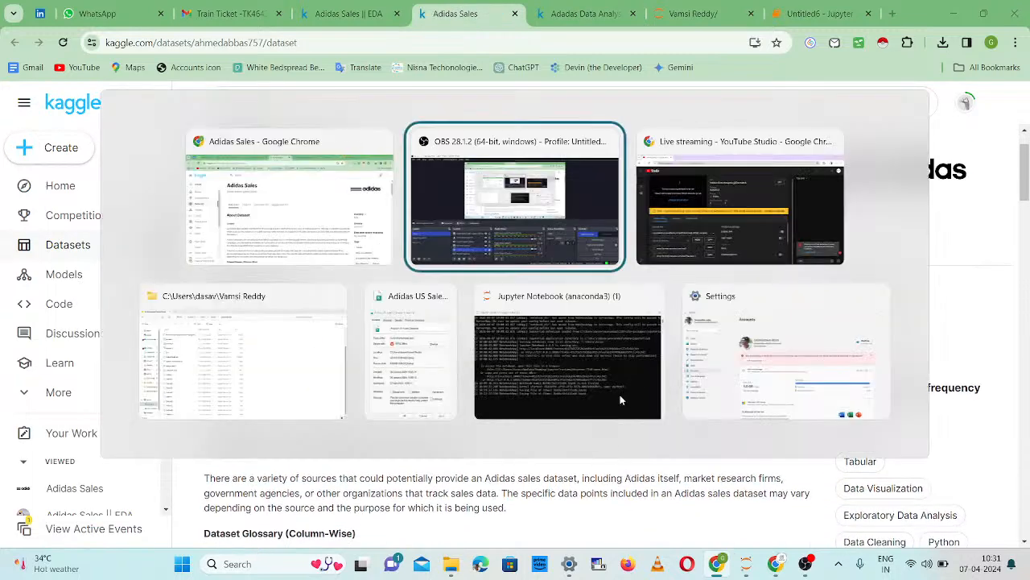
click(320, 214)
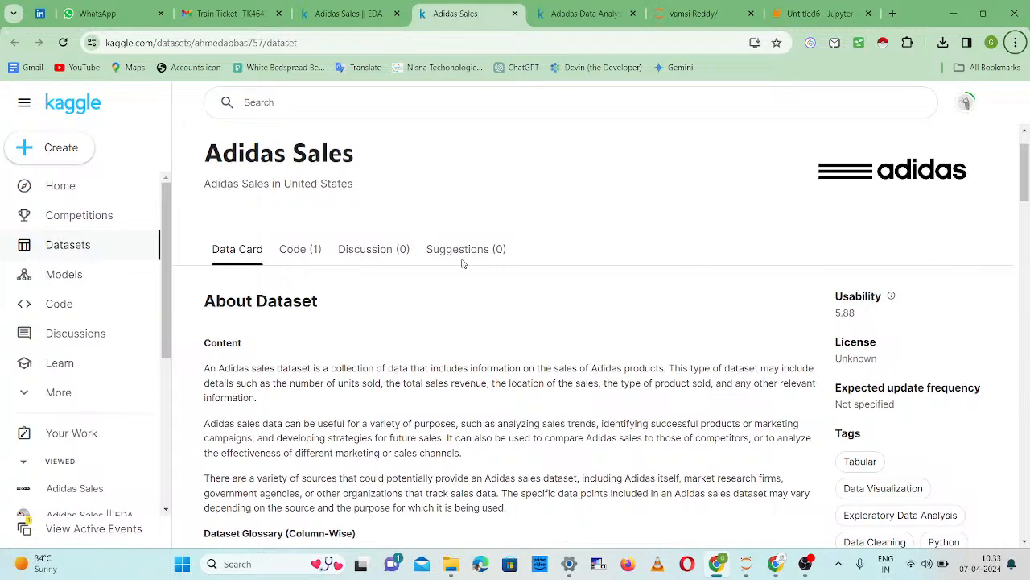
- Expand the full Adidas Sales dataset description and read its Content section
scroll(462, 367, down, 3)
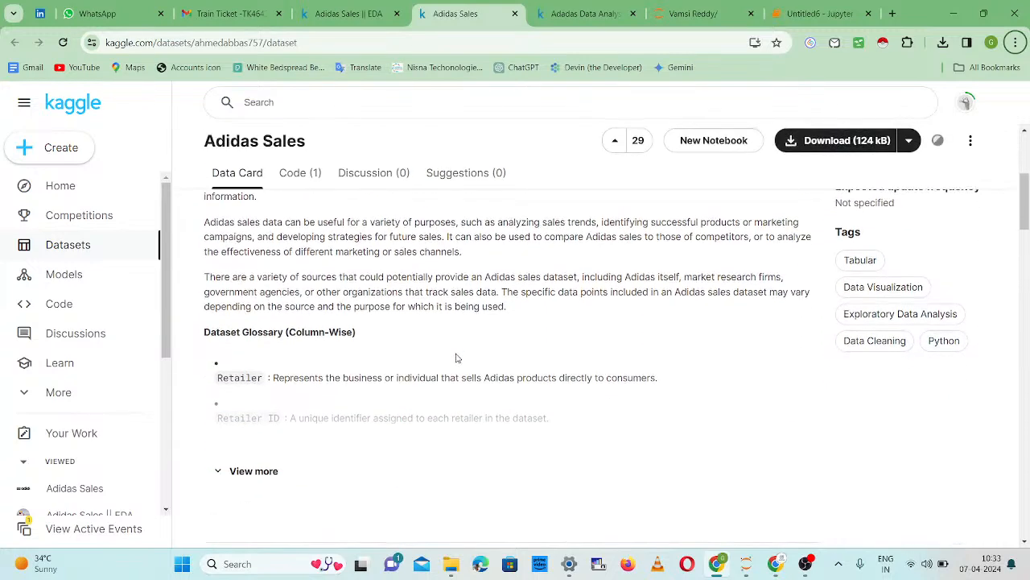
click(248, 471)
scroll(518, 430, down, 2)
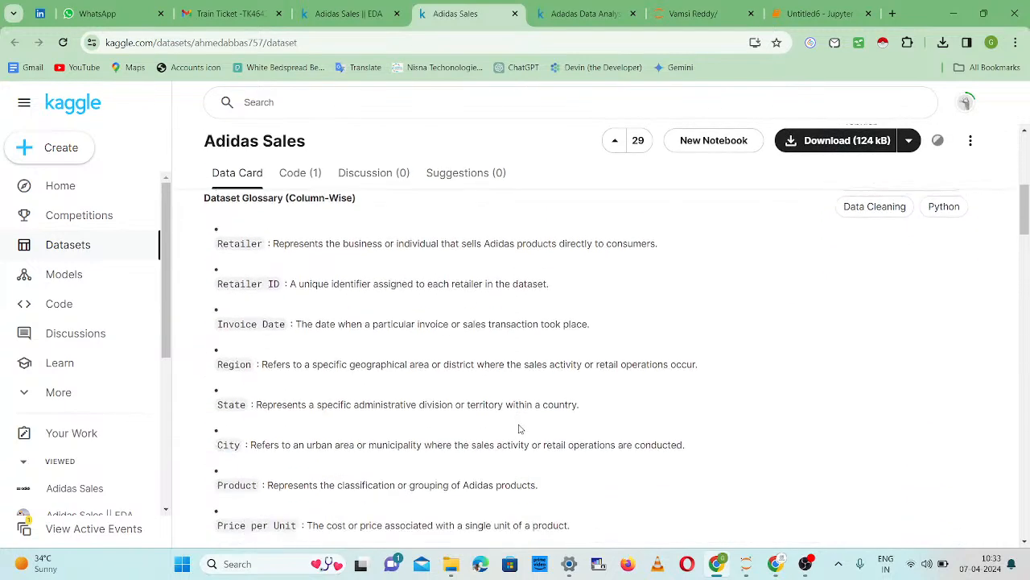
scroll(518, 430, up, 2)
scroll(522, 424, up, 3)
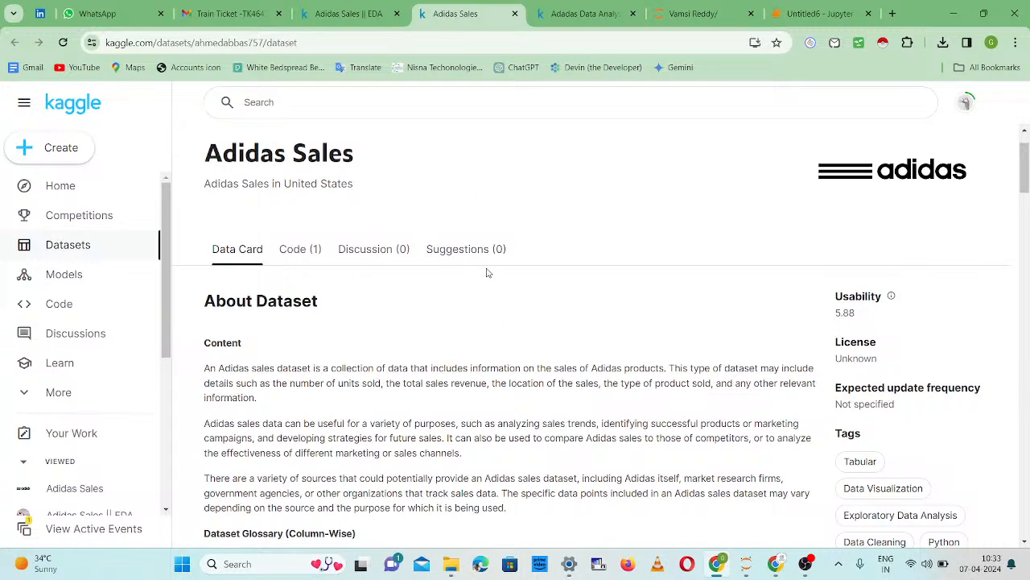
scroll(432, 407, down, 2)
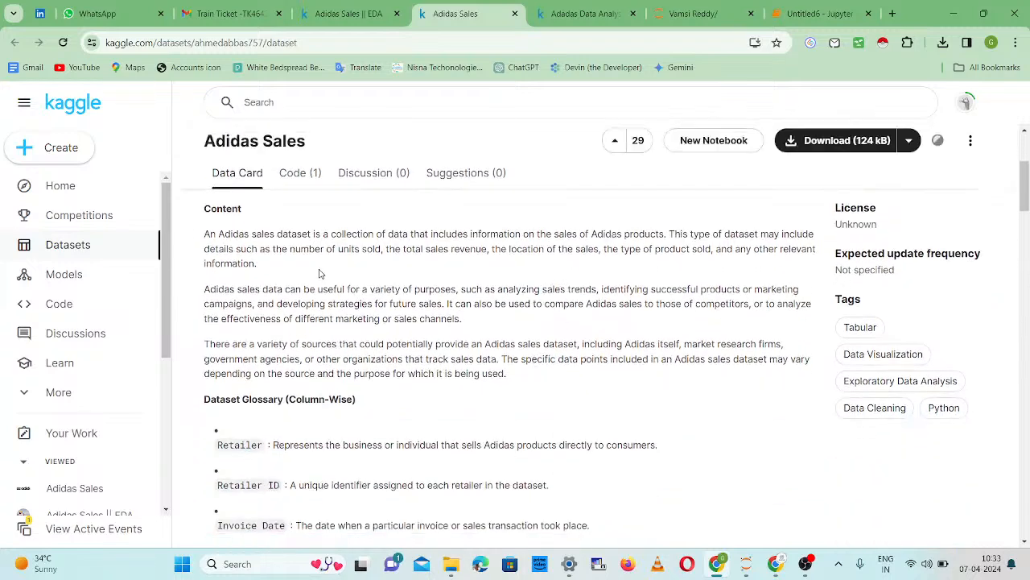
drag(218, 235, 442, 270)
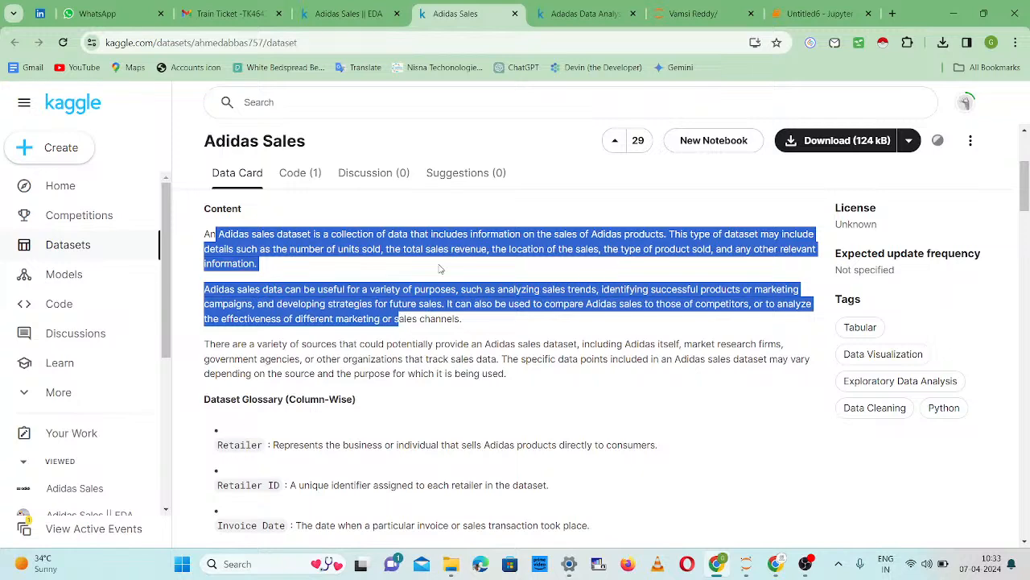
click(423, 250)
drag(452, 234, 689, 250)
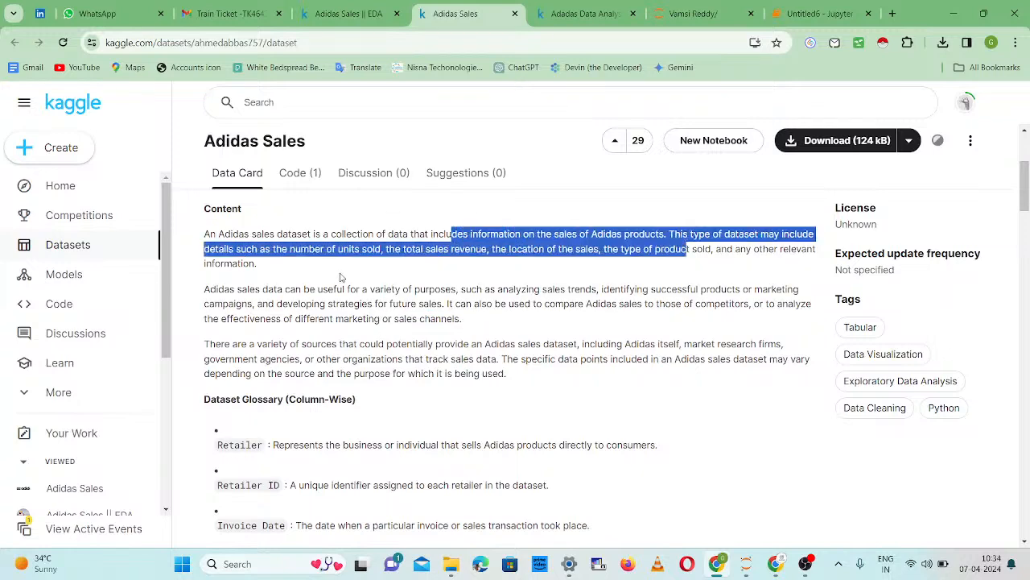
- Review the column-wise dataset glossary from Retailer to Sales Method, highlighting the Units Sold and Sales Method entries
scroll(337, 273, down, 2)
scroll(362, 294, down, 1)
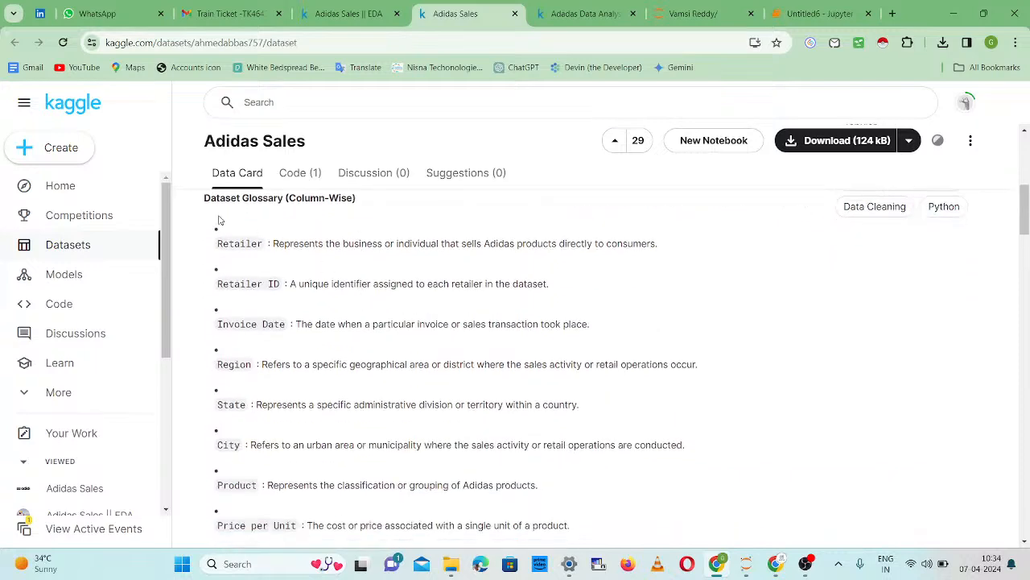
scroll(273, 266, down, 3)
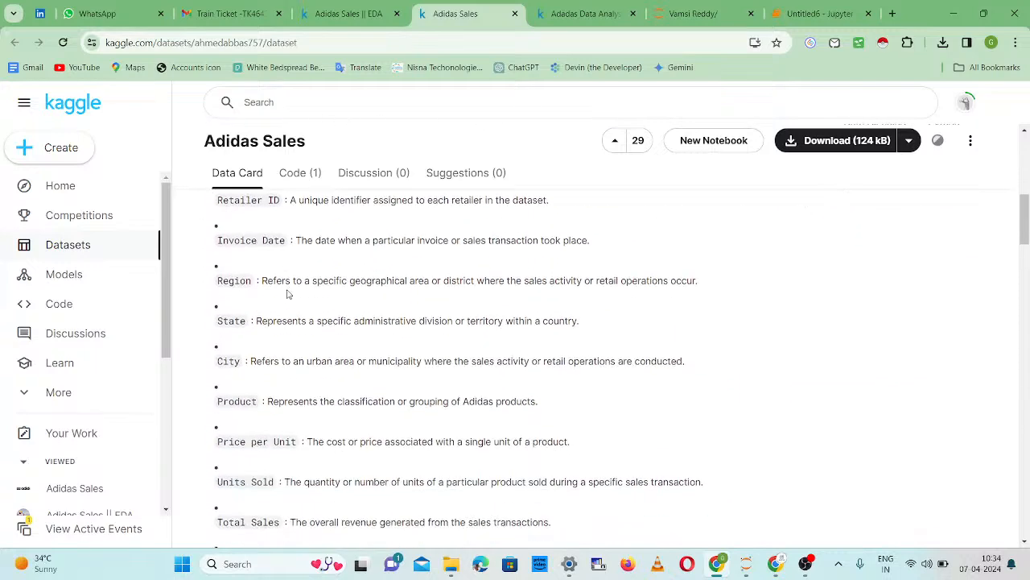
scroll(293, 312, up, 2)
scroll(293, 312, up, 1)
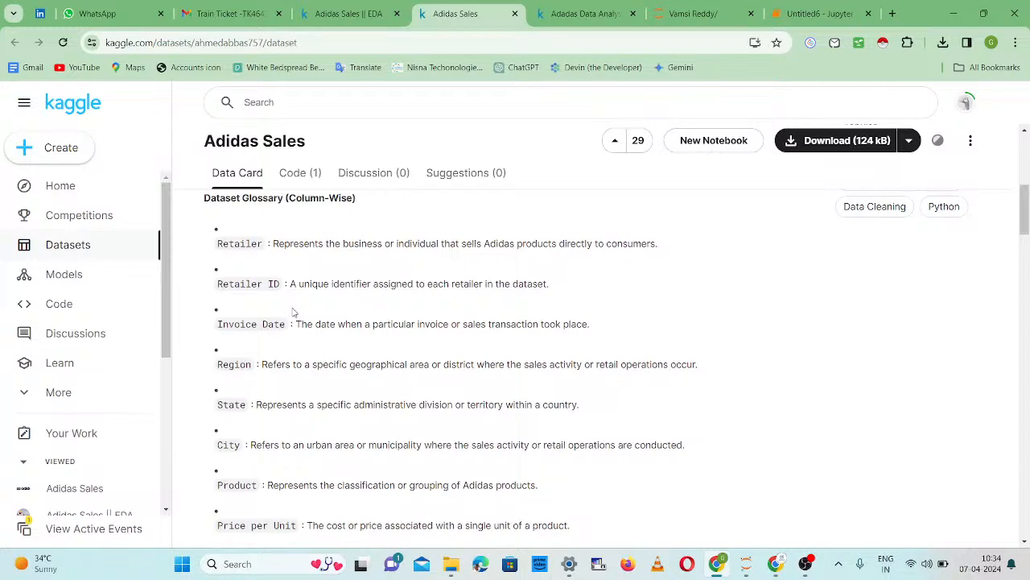
scroll(293, 313, down, 1)
scroll(294, 313, down, 1)
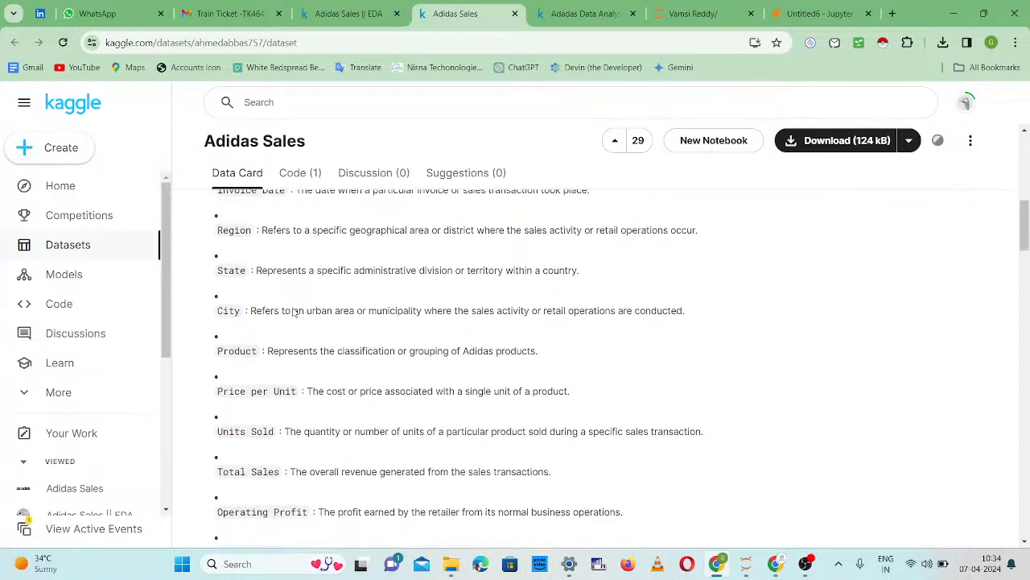
scroll(295, 311, down, 1)
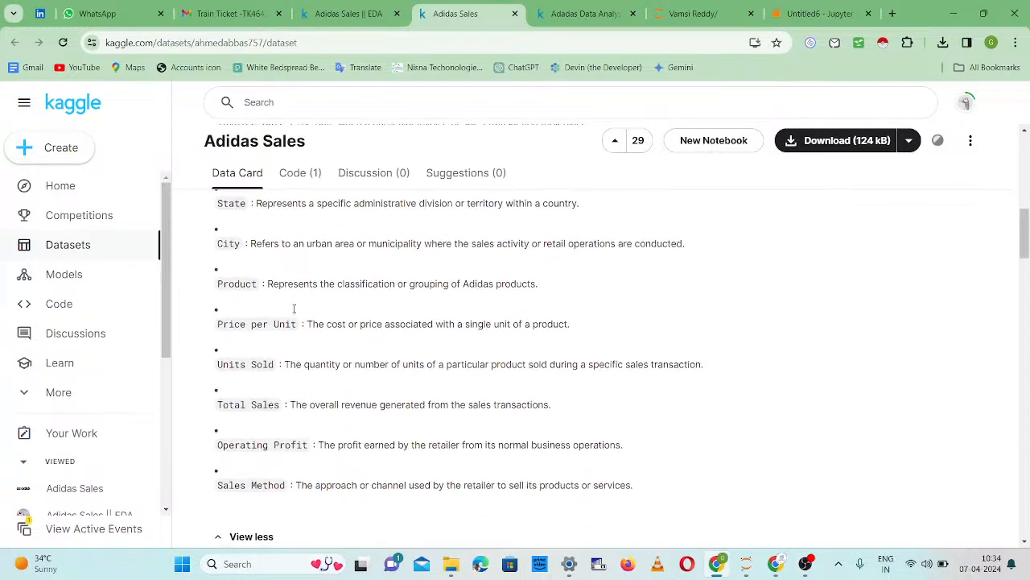
drag(274, 364, 213, 369)
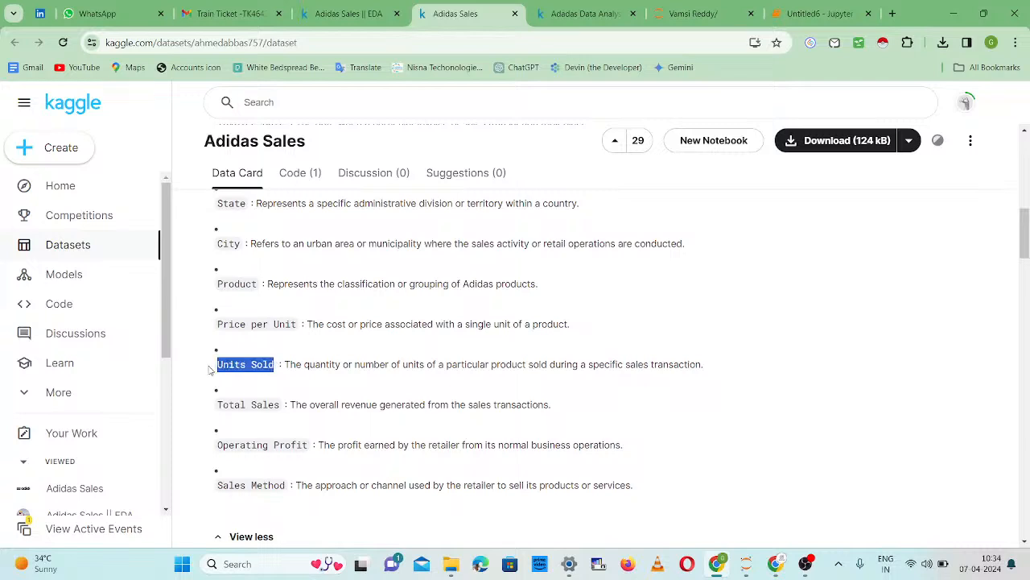
scroll(299, 402, down, 1)
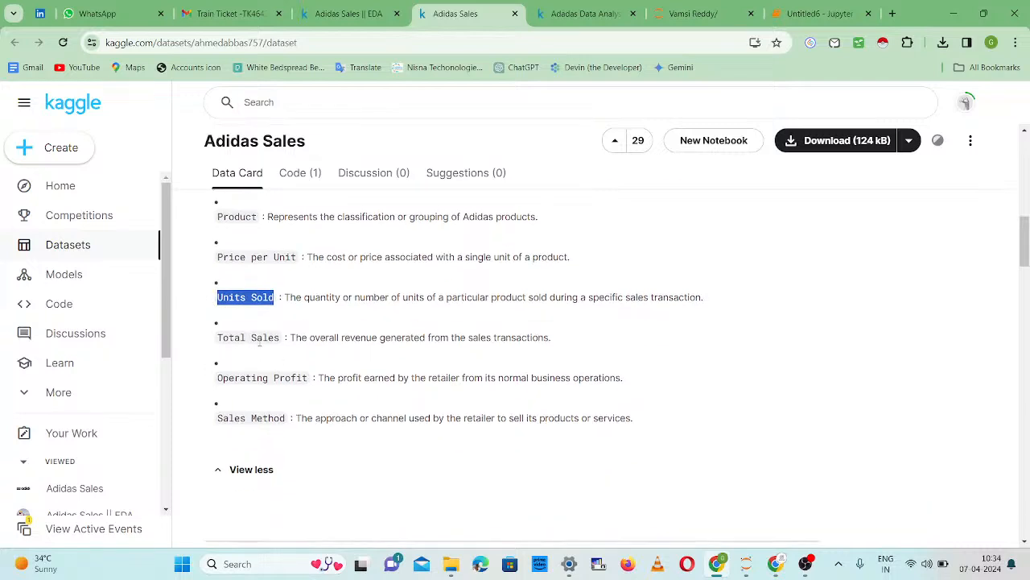
drag(286, 420, 202, 421)
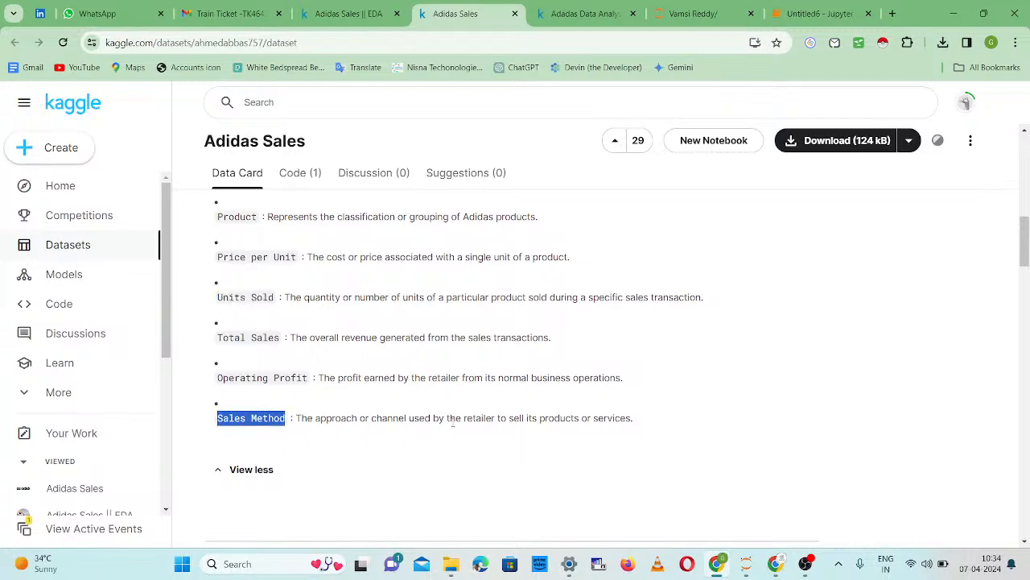
- Examine the dataset's preview table, including its rows, column distributions and the file and column summary
scroll(479, 420, down, 4)
scroll(478, 424, down, 6)
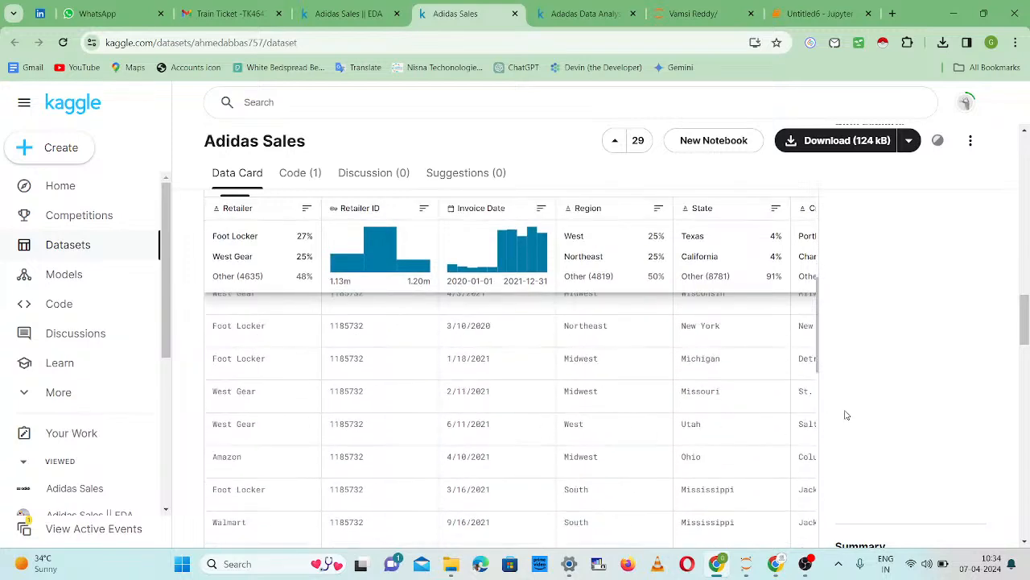
scroll(847, 415, down, 3)
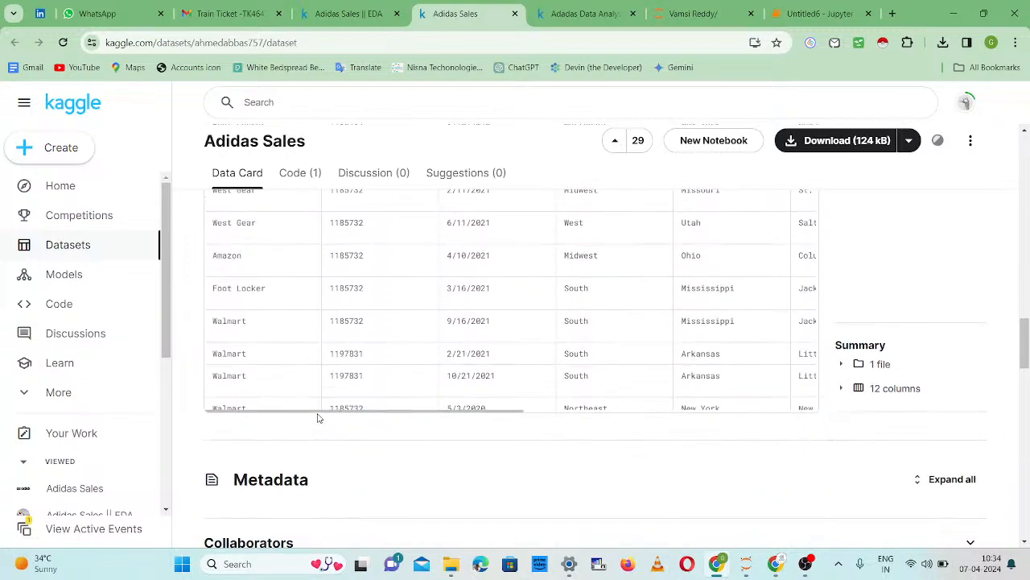
scroll(289, 407, right, 1)
scroll(347, 367, left, 1)
scroll(348, 367, up, 5)
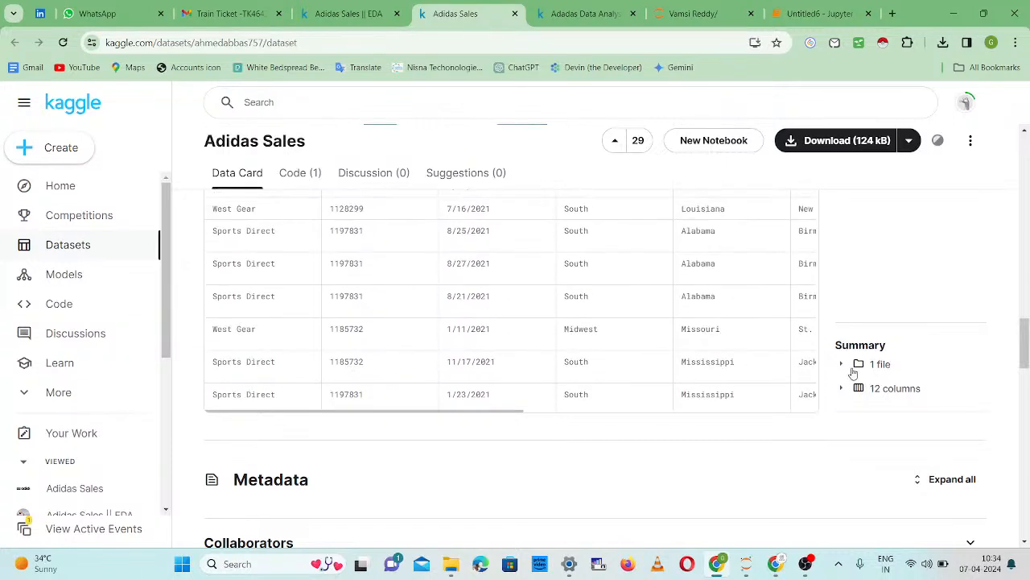
scroll(886, 368, up, 1)
scroll(878, 370, up, 1)
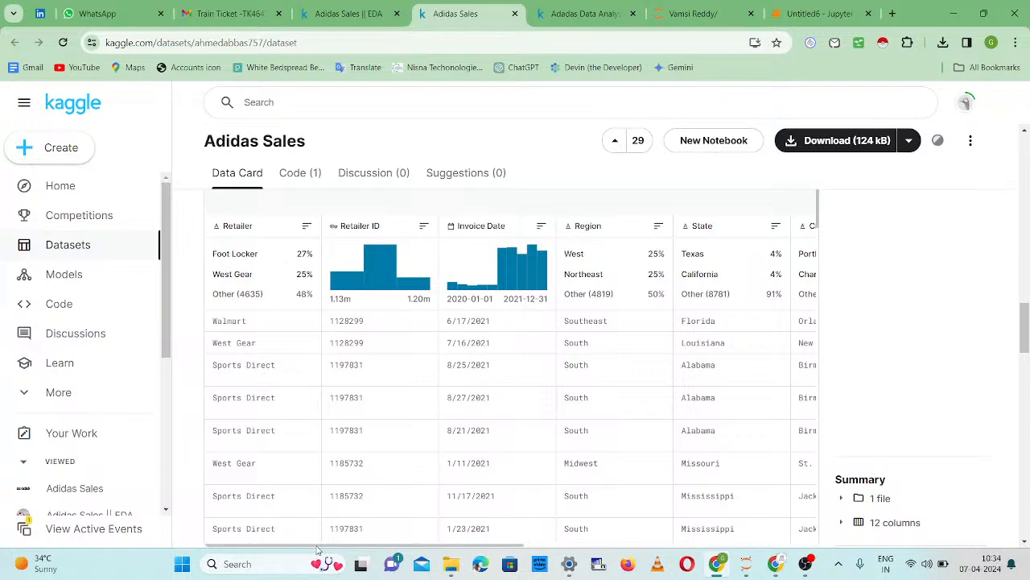
drag(320, 549, 362, 549)
scroll(395, 483, up, 10)
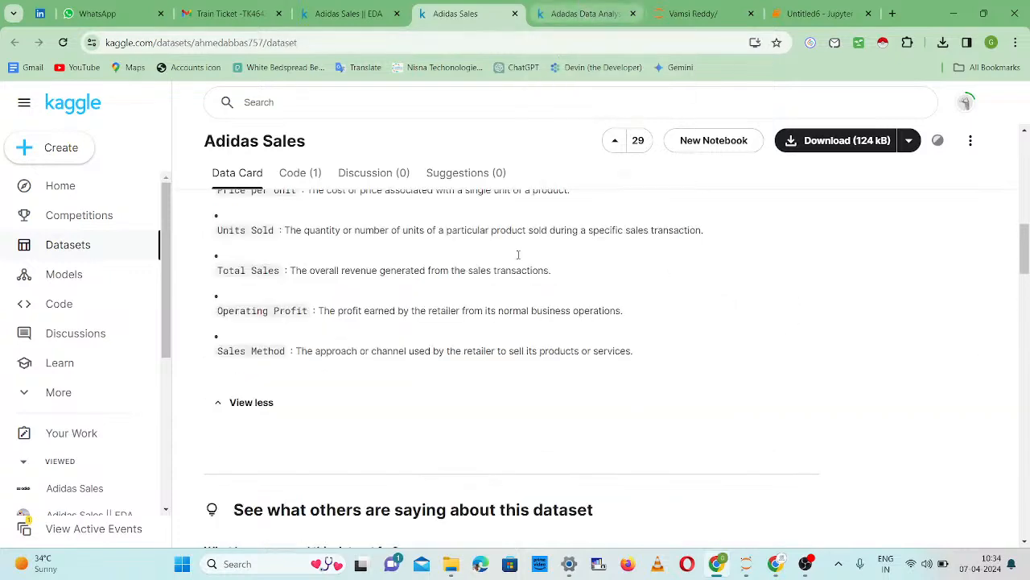
- Return to the Adadas Data Analysis notebook, run the starter cell to list the input files, and start a new code cell
click(583, 12)
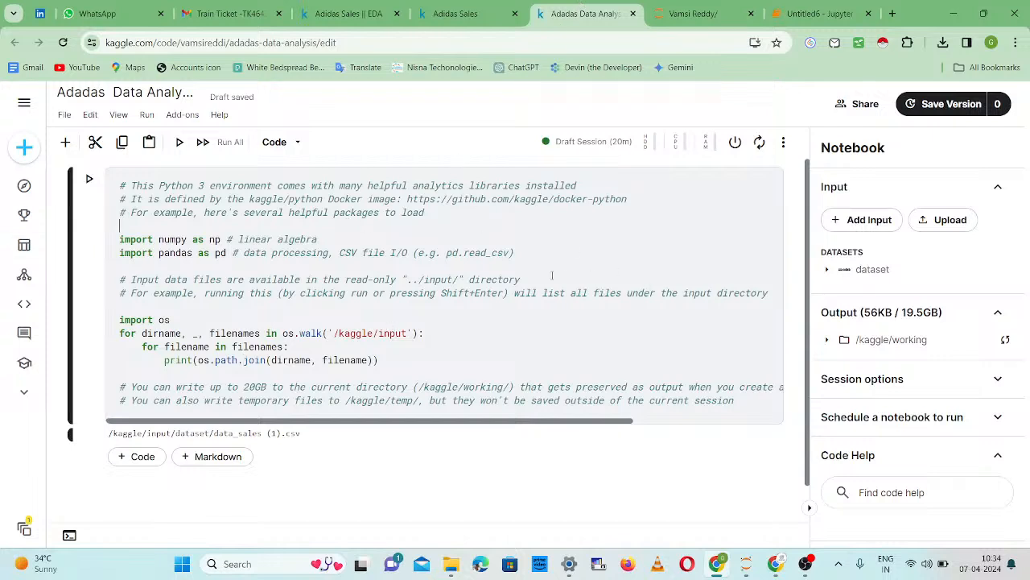
key(shift+Return)
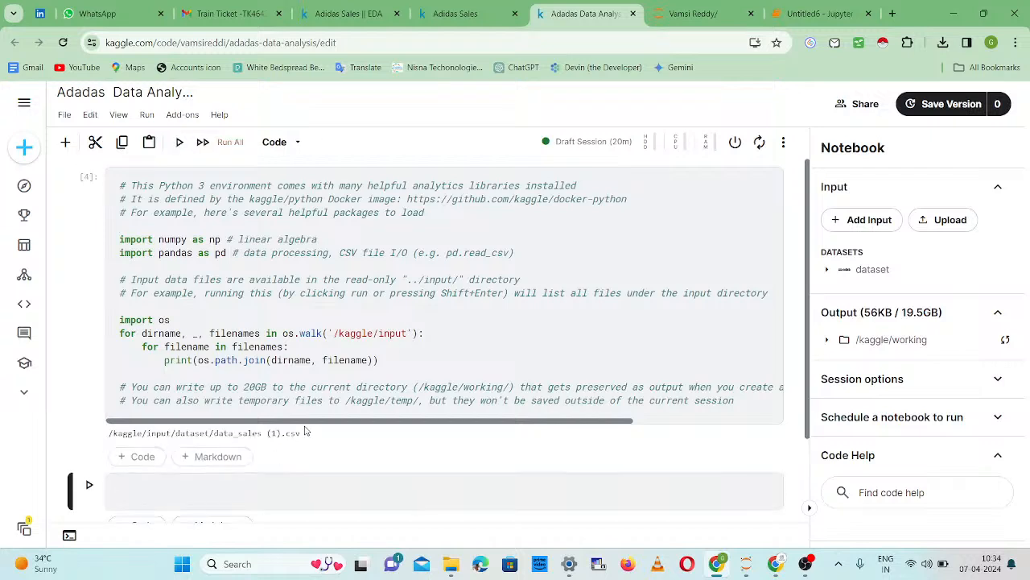
drag(306, 432, 109, 424)
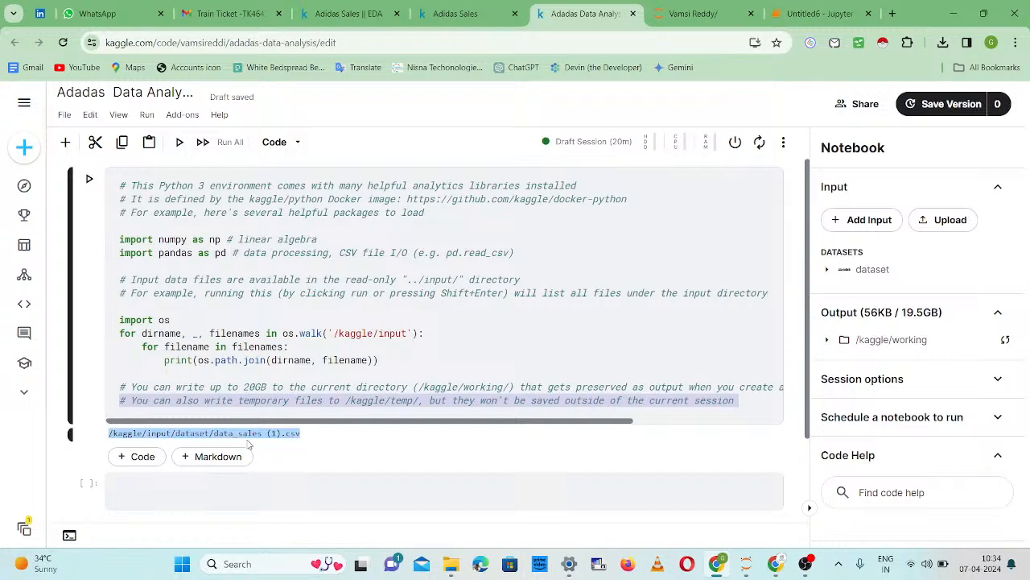
click(358, 493)
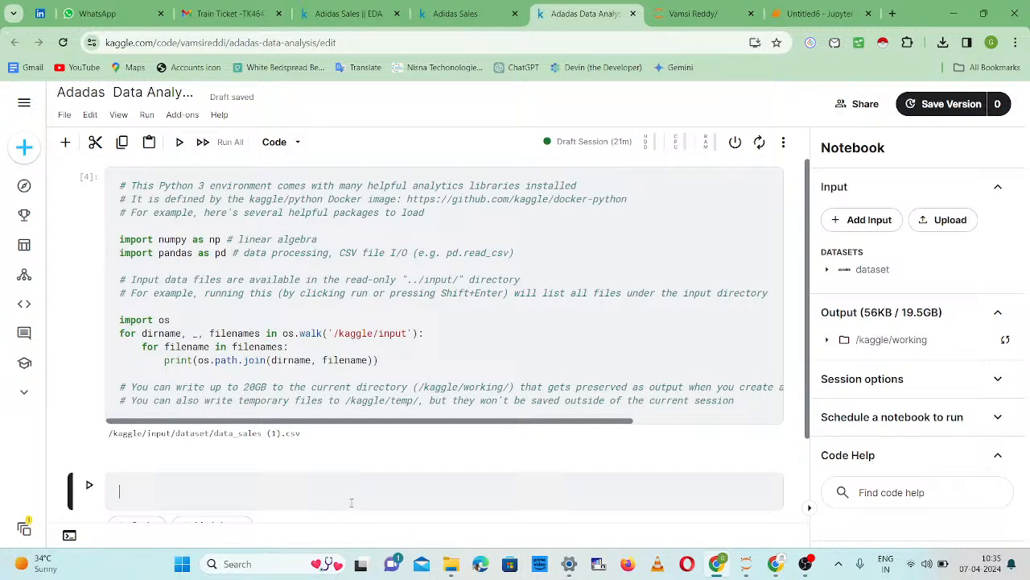
- Import numpy as np and pandas as pd in the new code cell below the starter cell
drag(120, 239, 171, 252)
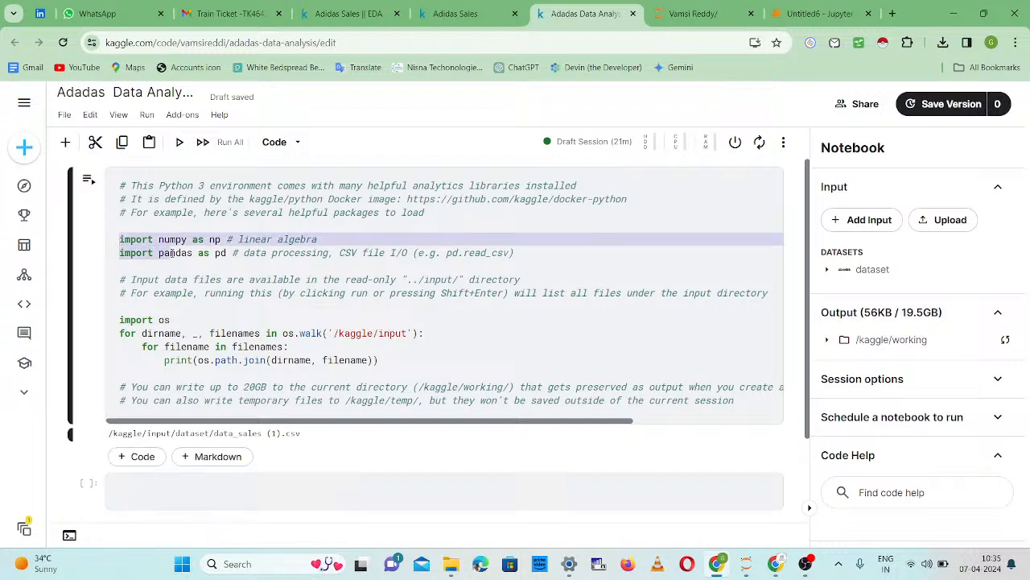
click(164, 494)
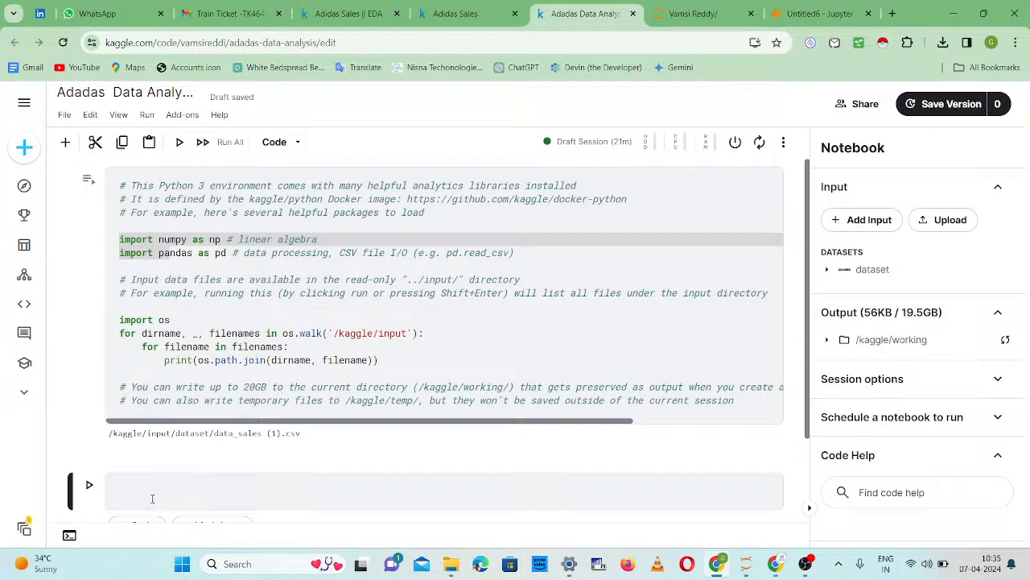
text(import numpy as np)
key(Return)
text(omport)
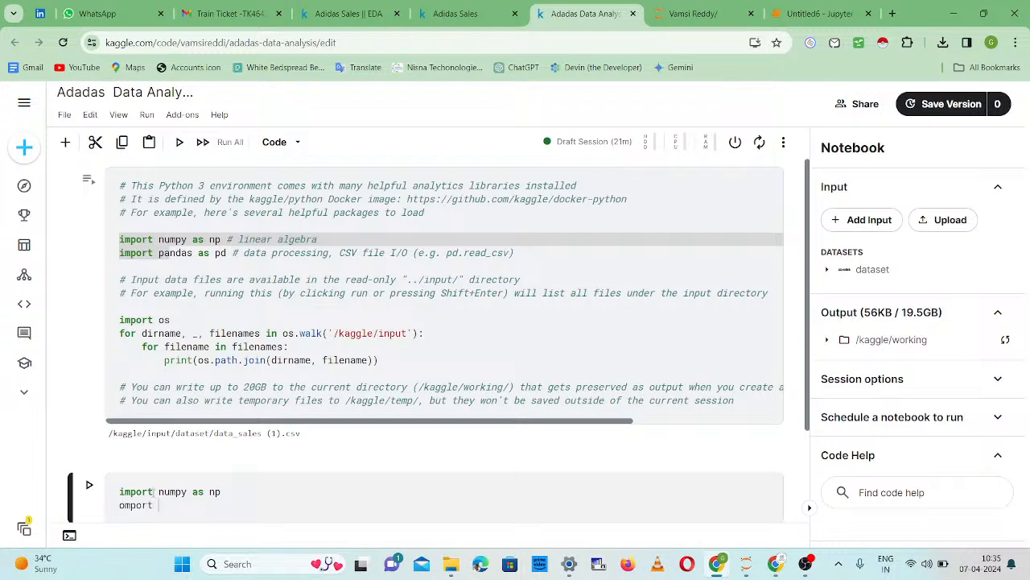
key(BackSpace)
key(BackSpace)
text(import pad)
key(BackSpace)
text(ndas as pd)
key(Return)
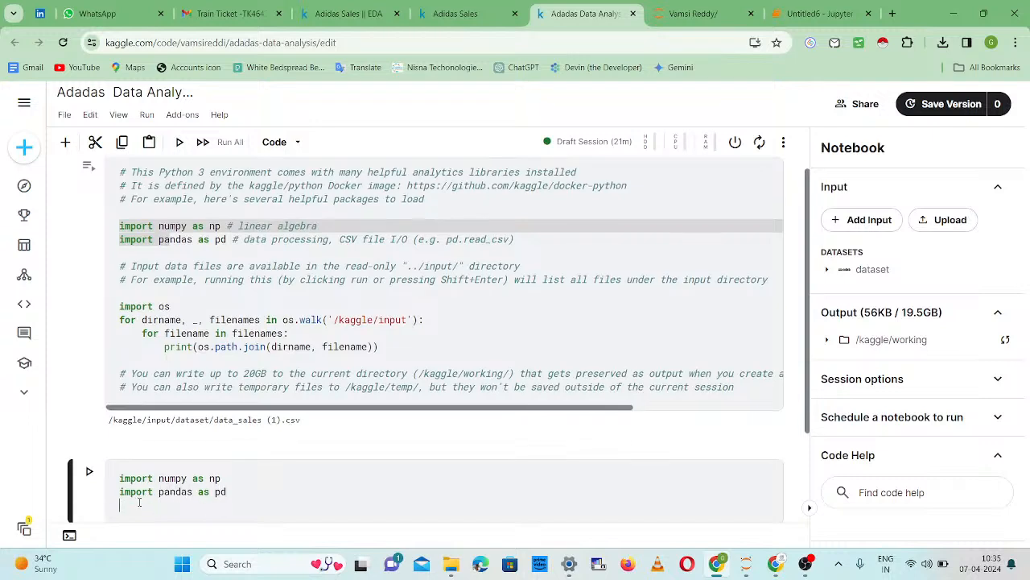
- Import matplotlib.pyplot as plt below the pandas import in the same code cell
text(import matplotlib)
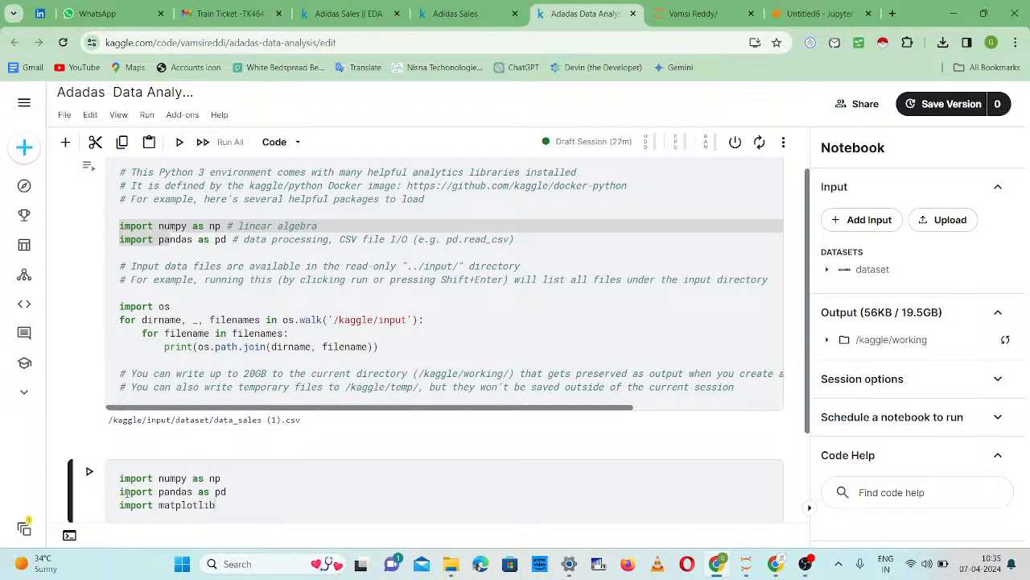
text(.pyplot as p;t)
key(BackSpace)
key(BackSpace)
text(lt)
key(Return)
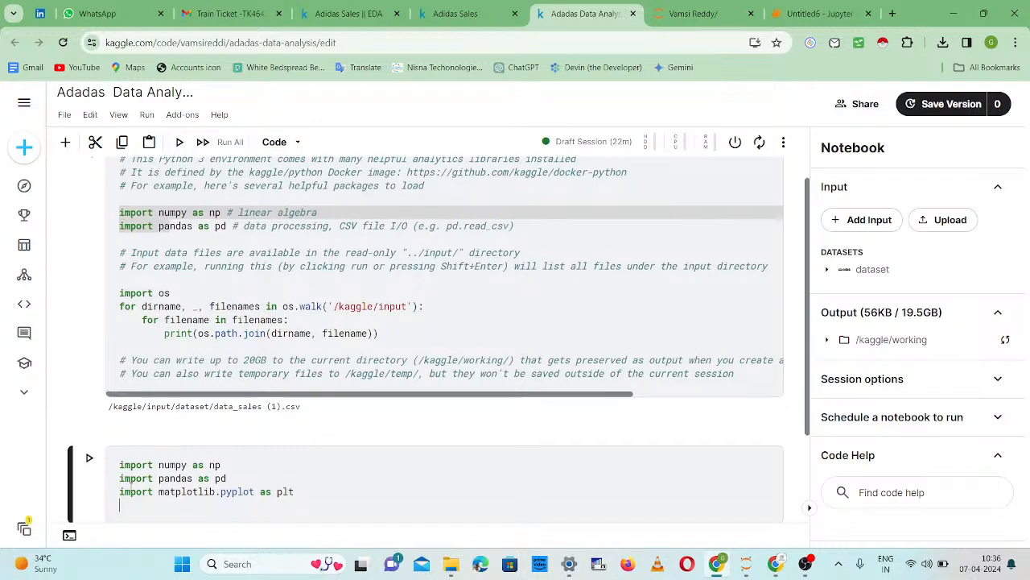
- Import seaborn as sns on the next line and run the imports cell
text(import seaborn as ns)
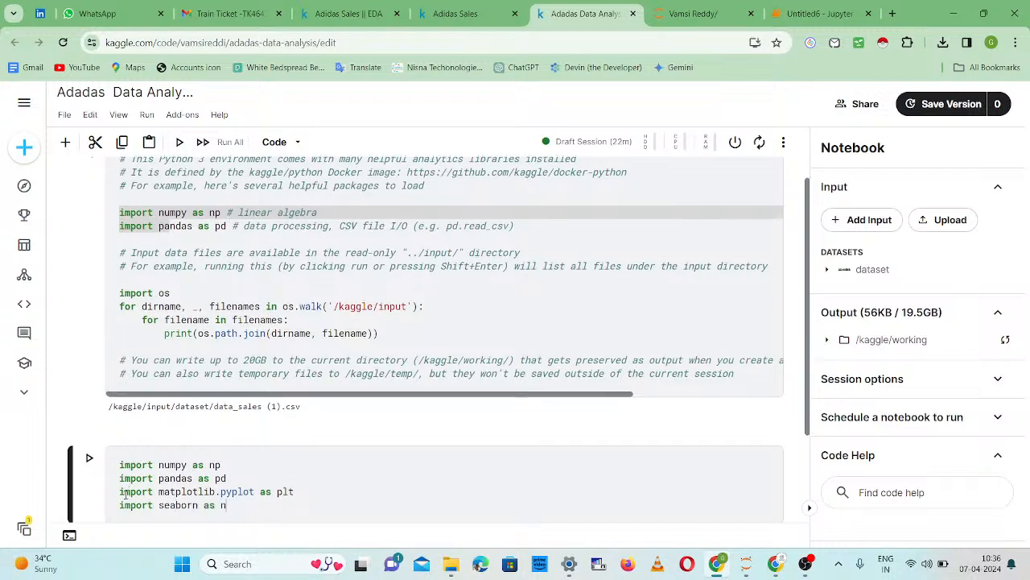
key(BackSpace)
key(BackSpace)
text(sns)
key(shift+Return)
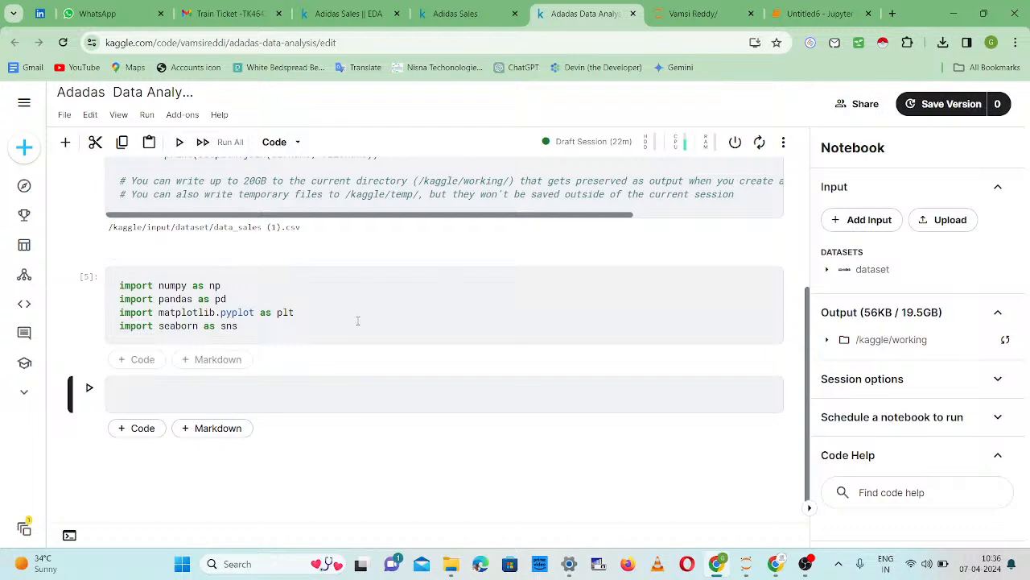
- In the new cell, add the comment "#data loading" and start an assignment to df below it
text(#d)
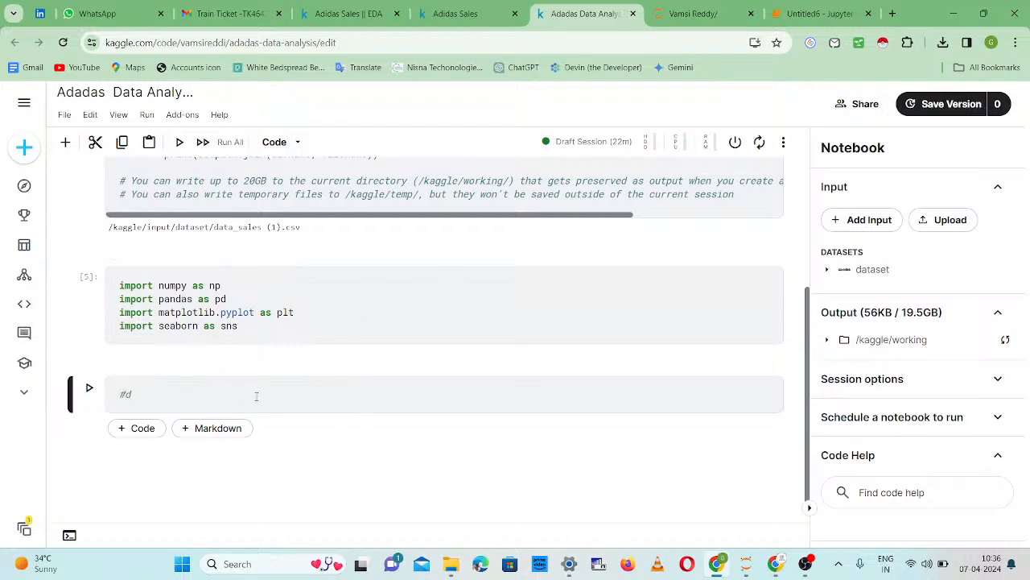
key(BackSpace)
text(data loading)
key(Return)
text(dfat)
key(BackSpace)
text(= )
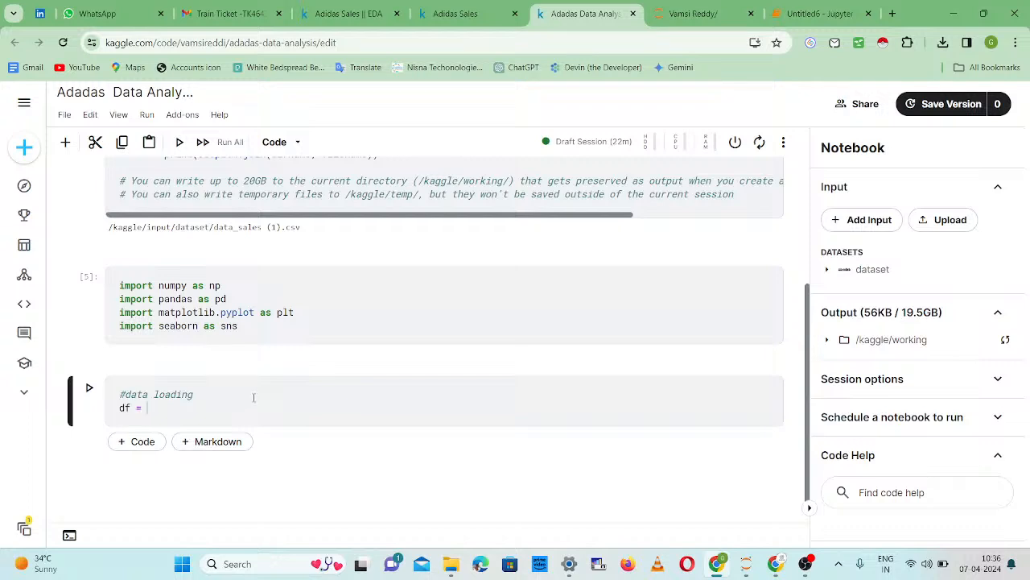
- Load "/kaggle/input/dataset/data_sales (1).csv" into df with pd.read_csv, then display its first rows with df.head()
text(pd.read_csv(")
drag(305, 229, 103, 238)
key(ctrl+c)
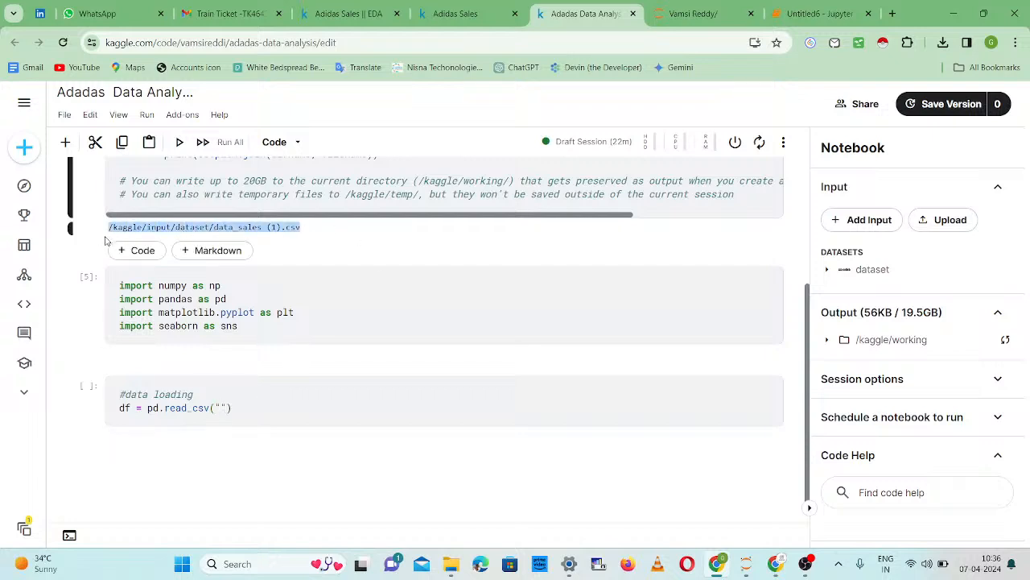
click(222, 404)
key(ctrl+v)
click(528, 415)
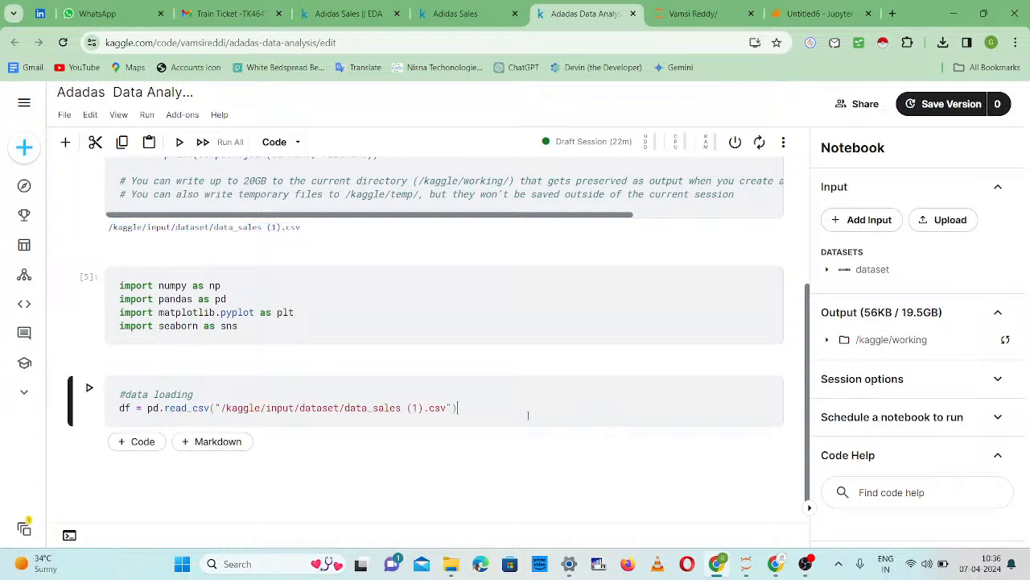
key(shift+Return)
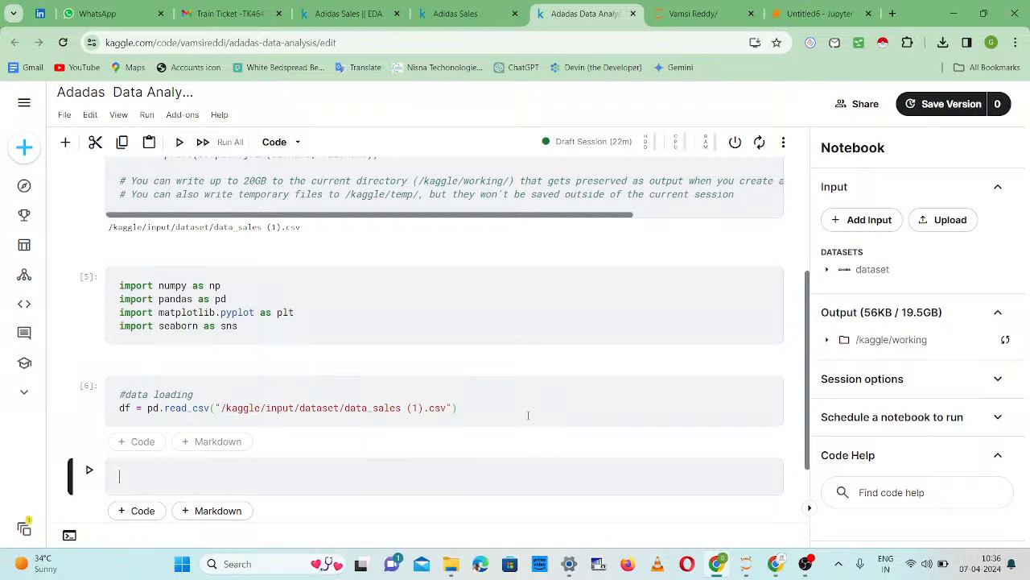
text(df.head())
key(shift+Return)
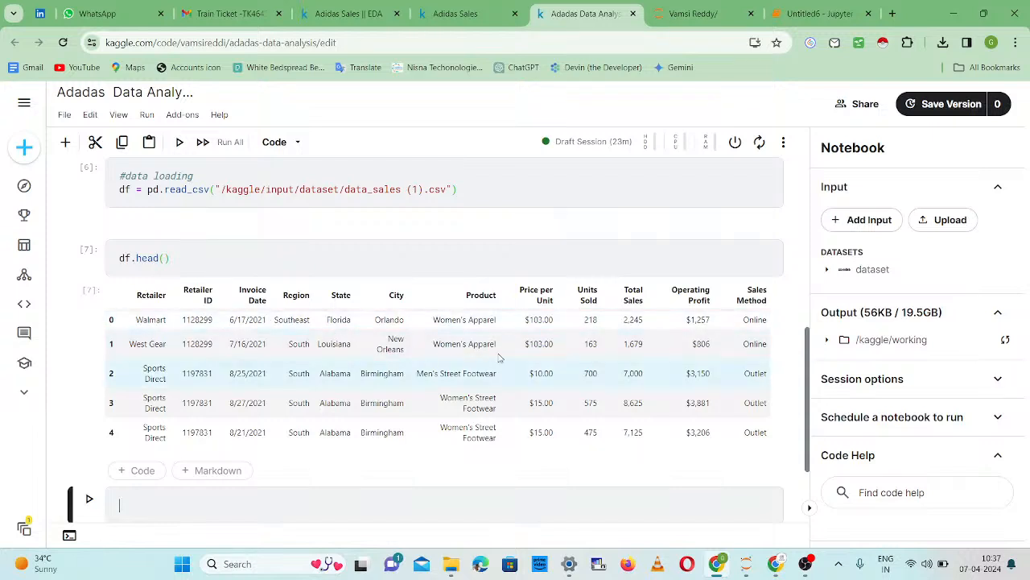
- Add the comment "#looking for a columns" in the new cell below the df.head() output
text(df.)
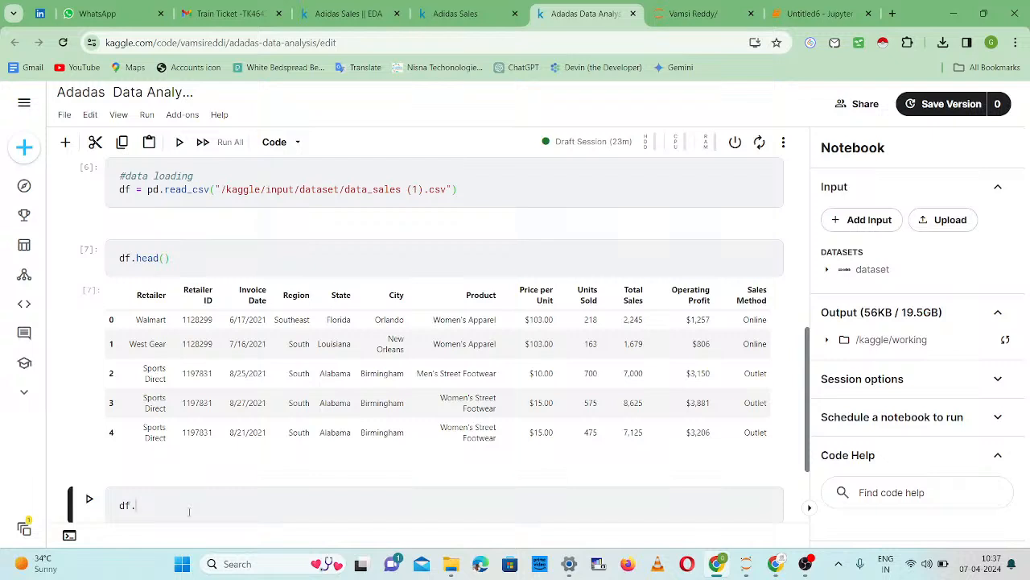
key(BackSpace)
key(BackSpace)
text(#)
text(re)
key(BackSpace)
key(BackSpace)
text(looking o)
text(or a colu)
key(BackSpace)
key(BackSpace)
key(BackSpace)
text(olumns)
- Run df.columns under the comment and compare the listed column names with the df.head() preview table
key(Return)
text(df.c)
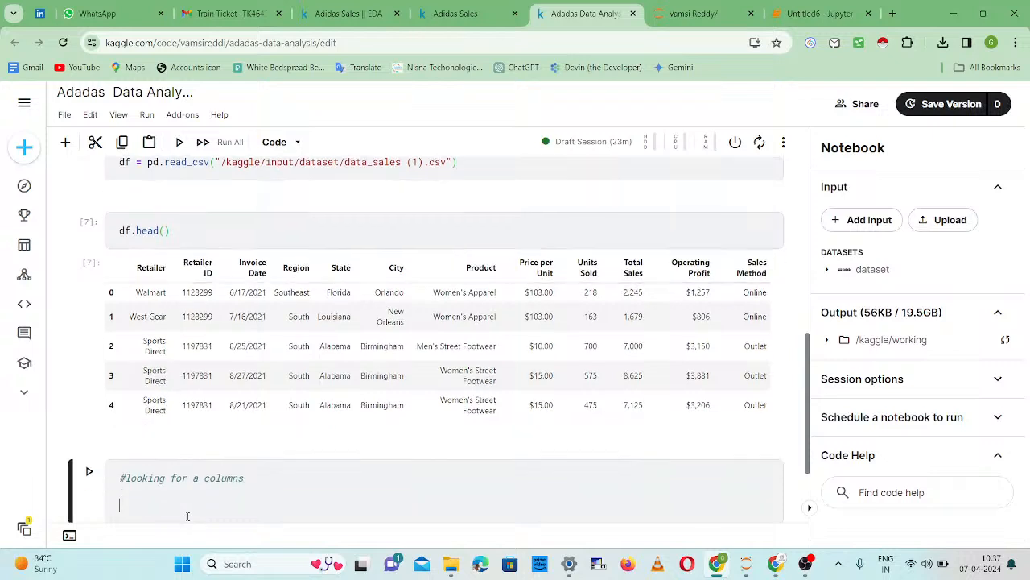
text(olumns)
key(shift+Return)
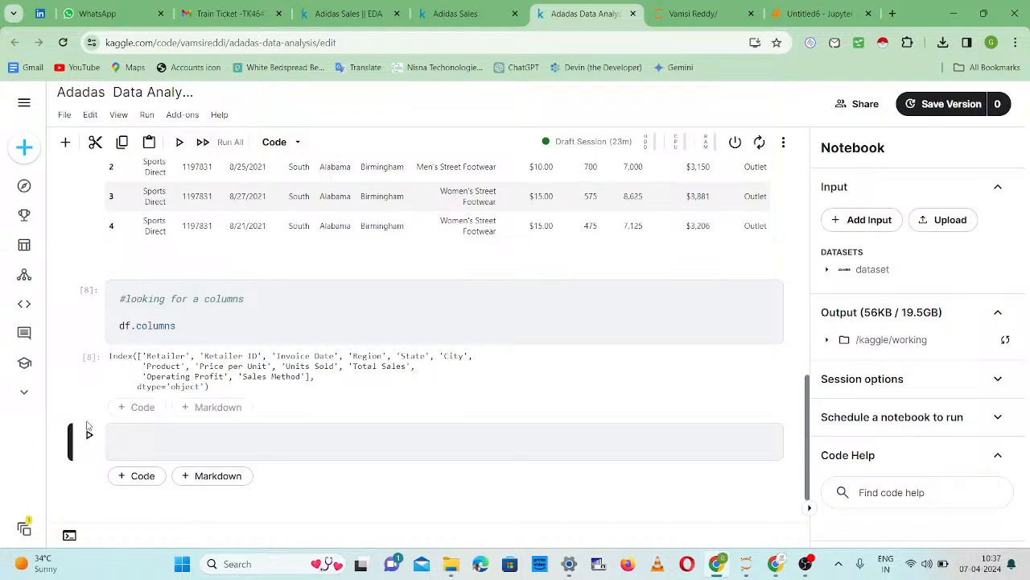
drag(308, 377, 142, 356)
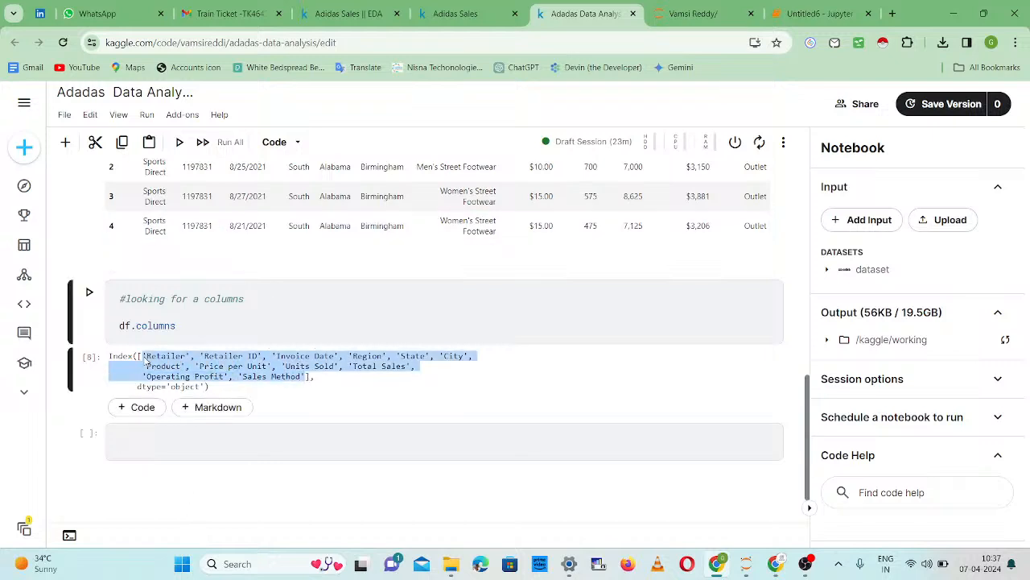
click(222, 439)
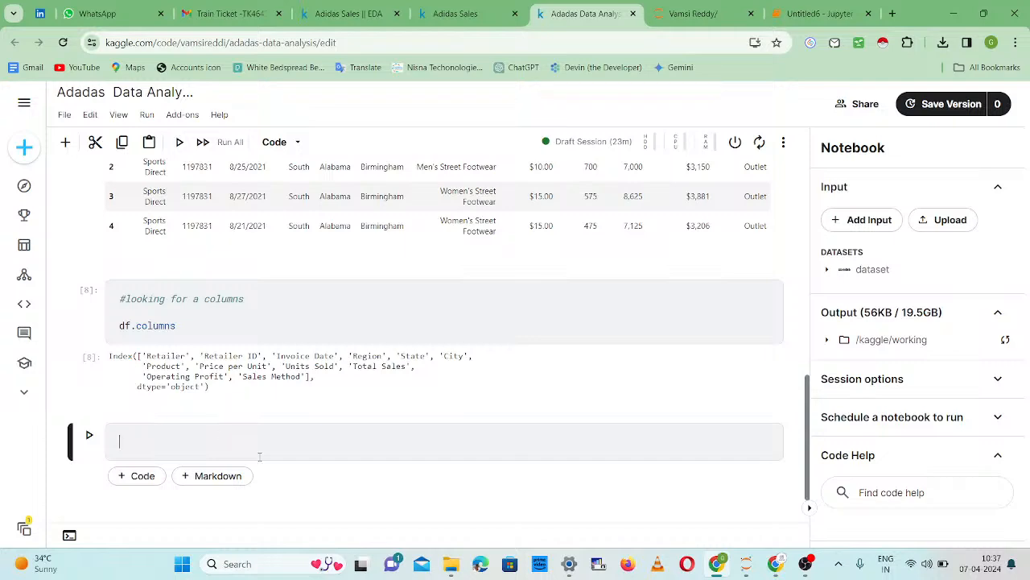
scroll(540, 242, up, 3)
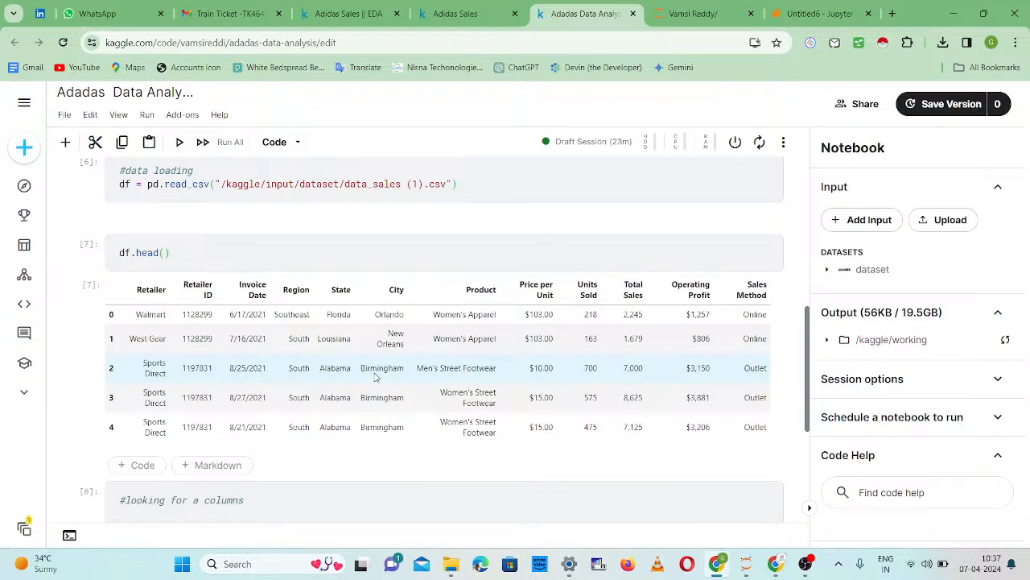
scroll(375, 377, down, 3)
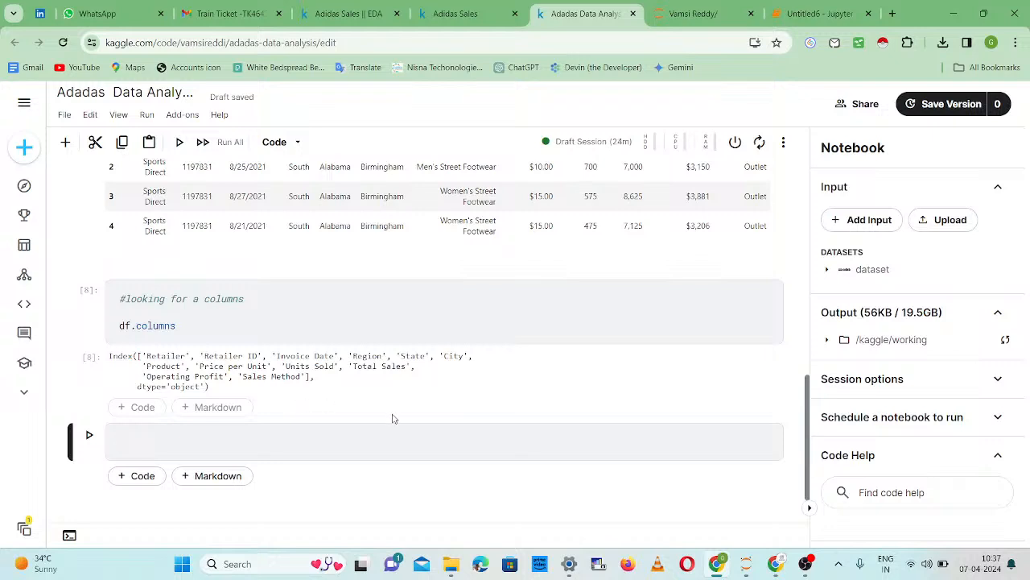
- Add the comment "#drop the retailer ID" in the empty cell below the column list
click(216, 437)
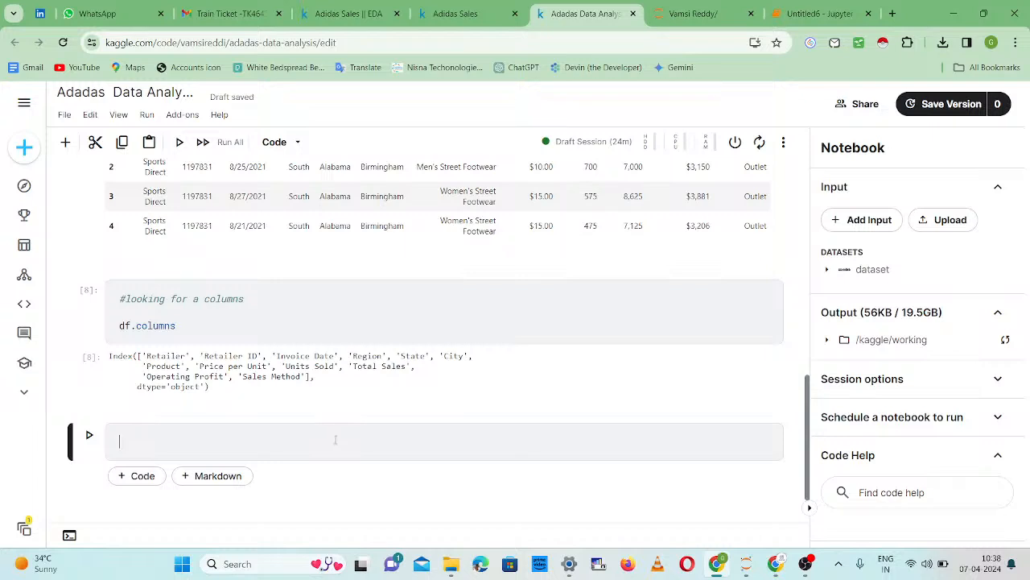
text(#drop the reatia)
key(BackSpace)
key(BackSpace)
key(BackSpace)
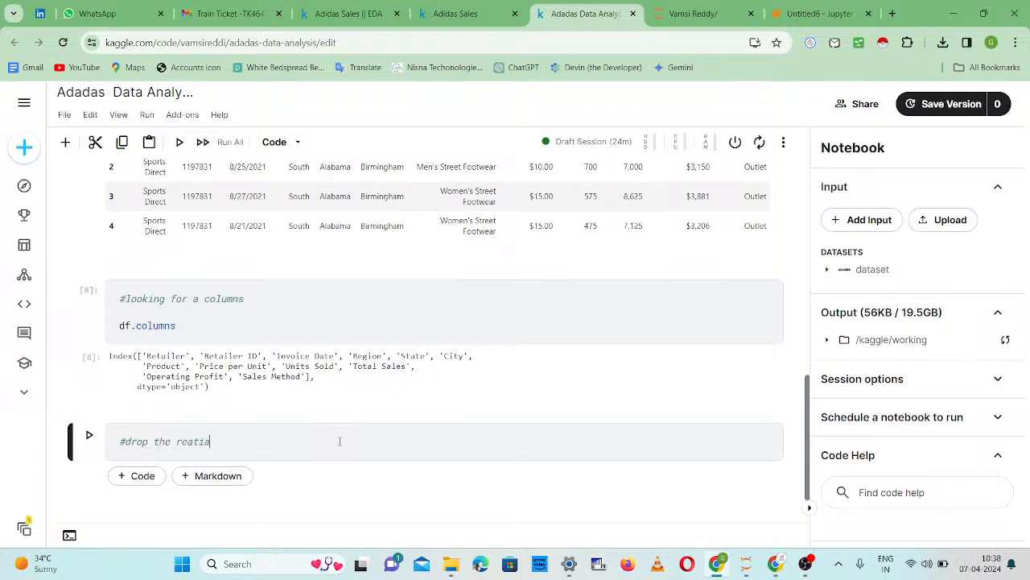
key(BackSpace)
text(tailer ID)
key(Return)
- Write df.drop(['Retailer ID']) below the comment, copying the column name from the df.columns output and removing the stray space
text(df)
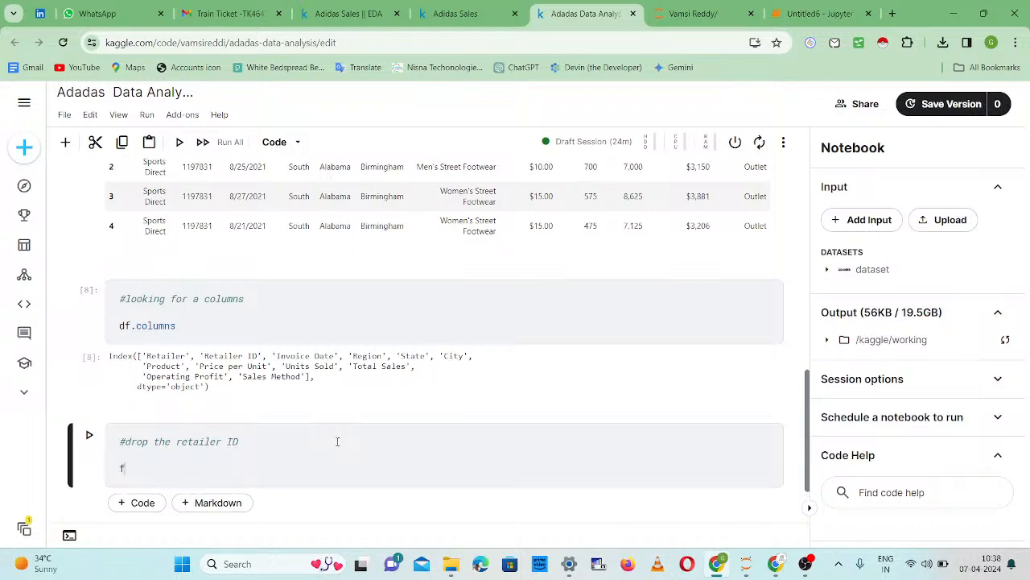
text(.drop([')
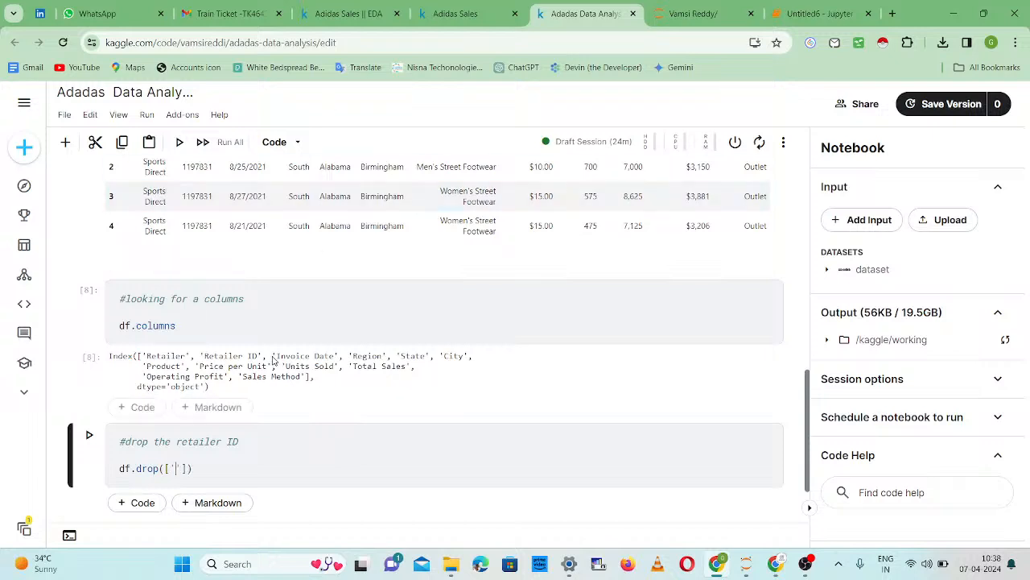
drag(262, 359, 197, 363)
key(ctrl+c)
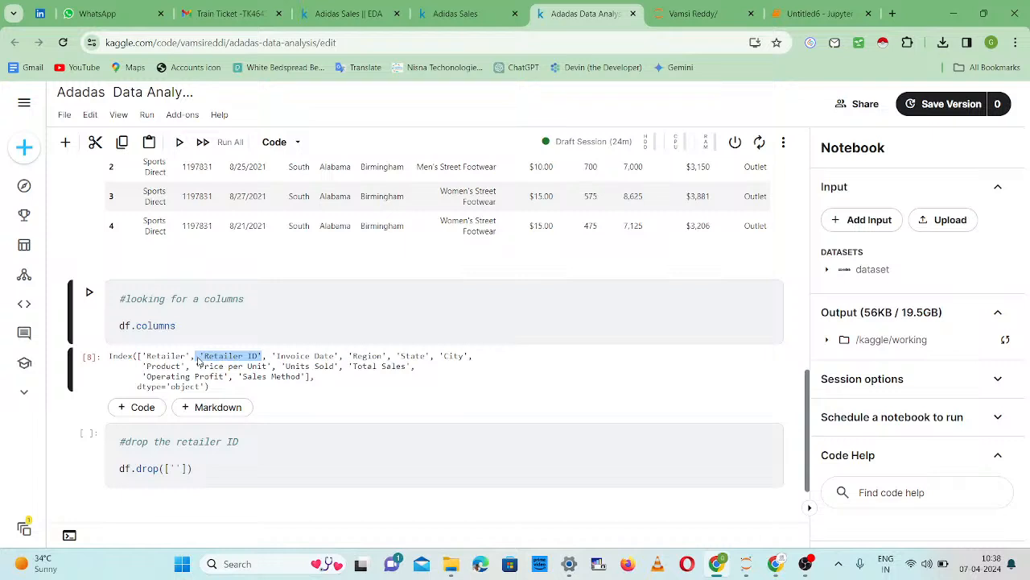
click(179, 468)
drag(180, 467, 168, 468)
key(ctrl+v)
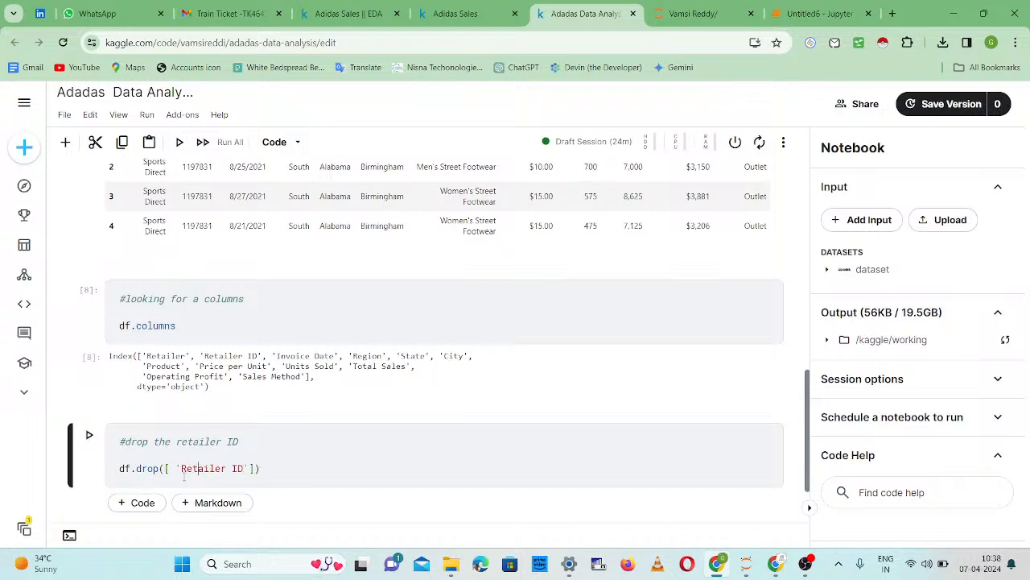
key(Left)
key(BackSpace)
key(Right)
key(Right)
key(Right)
- Add the arguments axis = 1 and inplace =True to the df.drop call and run the cell
text(,axis)
key(BackSpace)
text(s)
text( = )
text(1, inpl)
text(ace =)
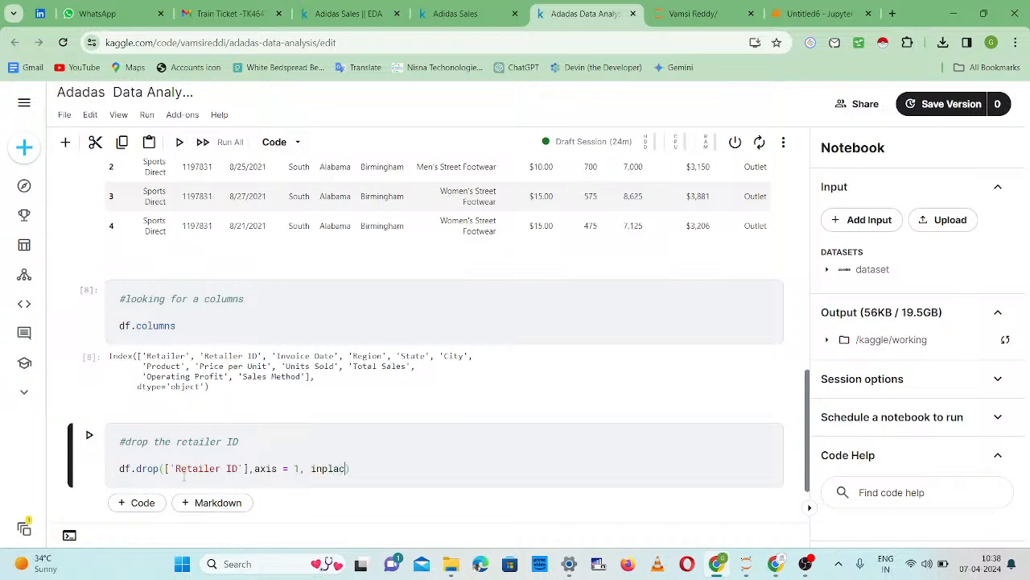
text(True)
key(shift+Return)
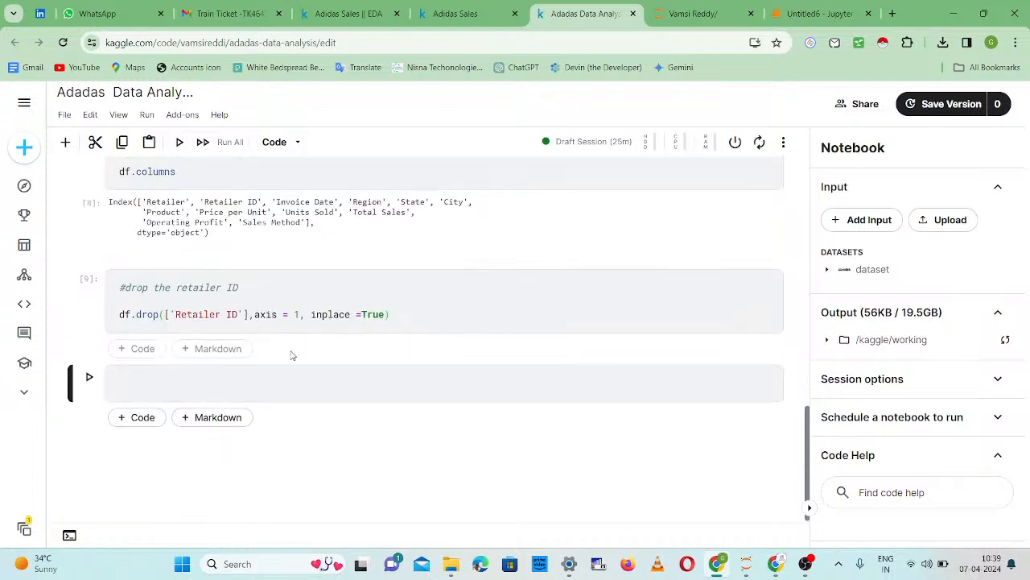
- Add df.columns on a new line below the df.drop call and rerun the cell
click(408, 320)
key(Return)
text(df)
key(BackSpace)
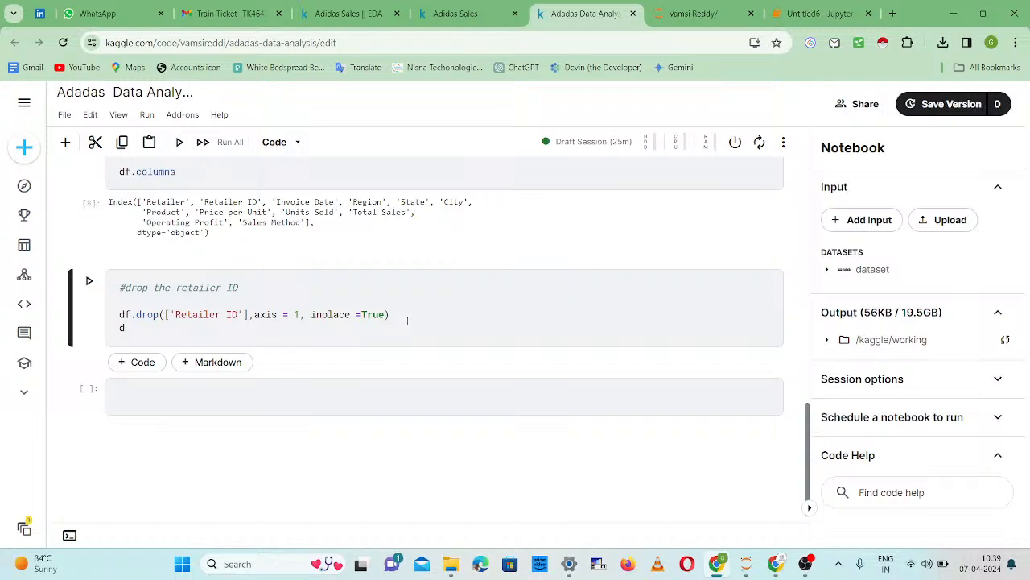
text(f.columns)
key(shift+Return)
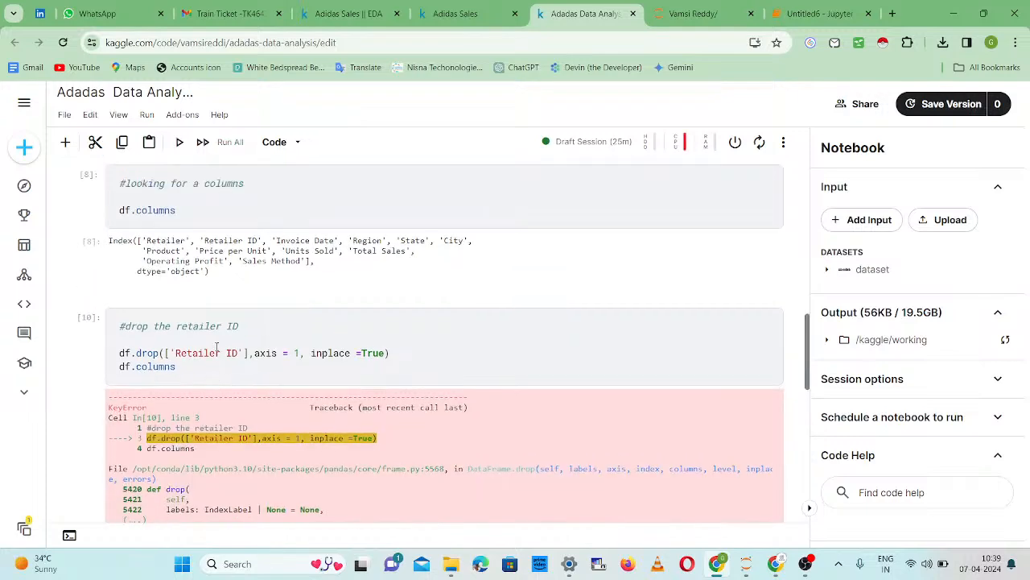
- Rerun the notebook cells in order from the data loading cell through the cell that drops Retailer ID
scroll(222, 402, up, 3)
scroll(224, 439, down, 4)
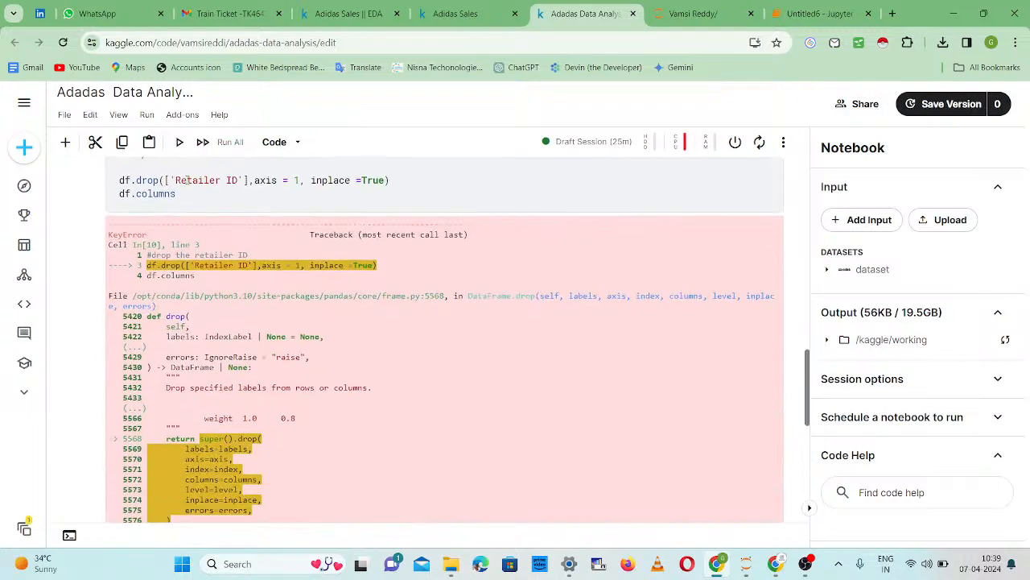
scroll(292, 443, up, 4)
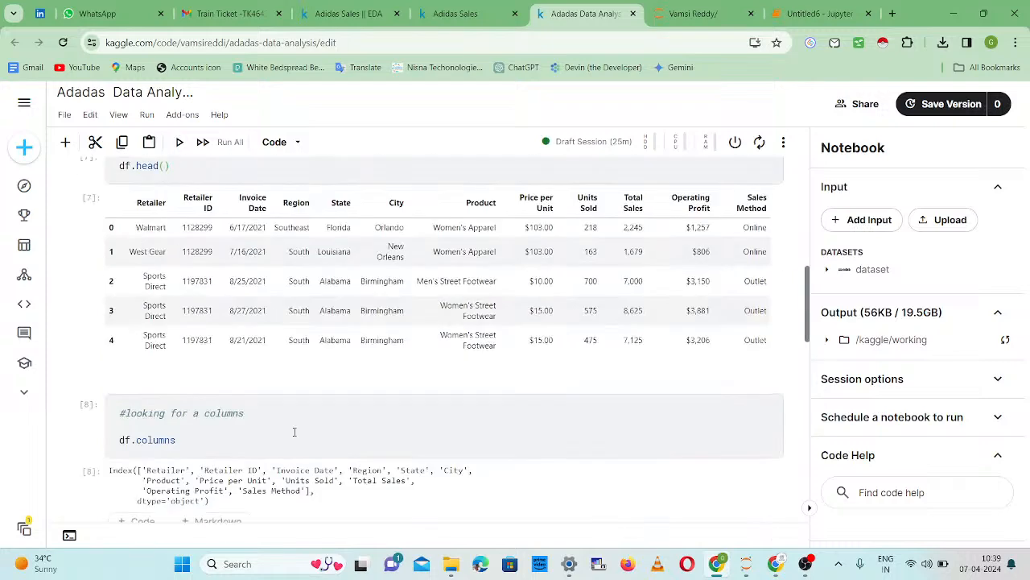
scroll(212, 174, up, 3)
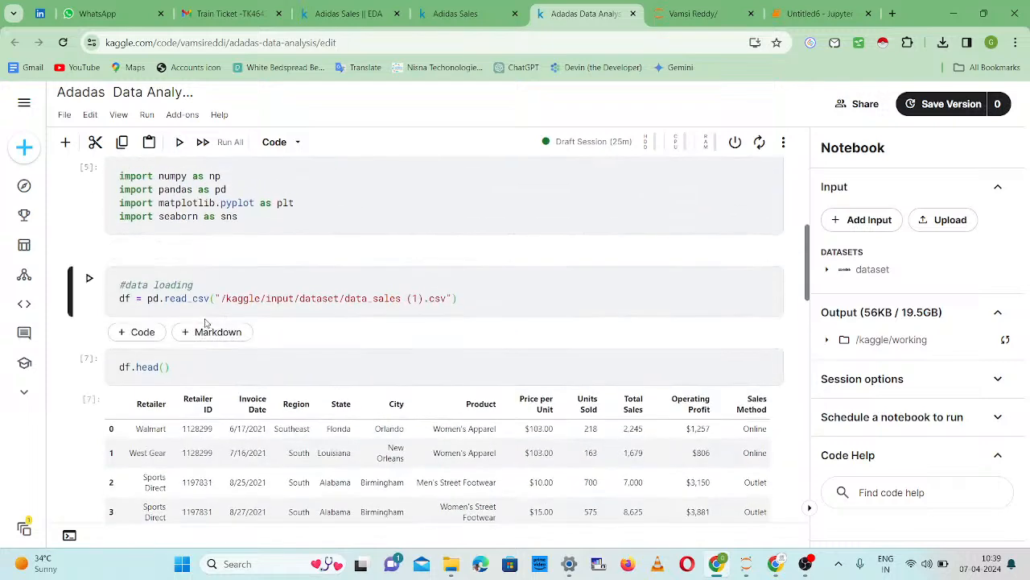
key(shift+Return)
key(shift+Return)
key(shift+Return)
key(shift+Return)
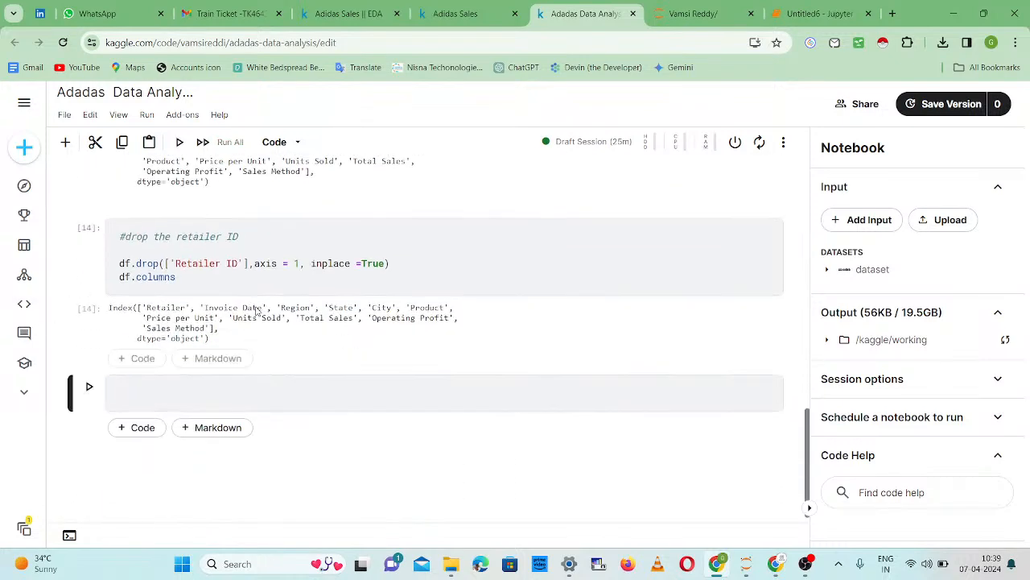
- Examine the Invoice Date column in the df.head() preview and return to the drop cell's column list
scroll(256, 312, up, 1)
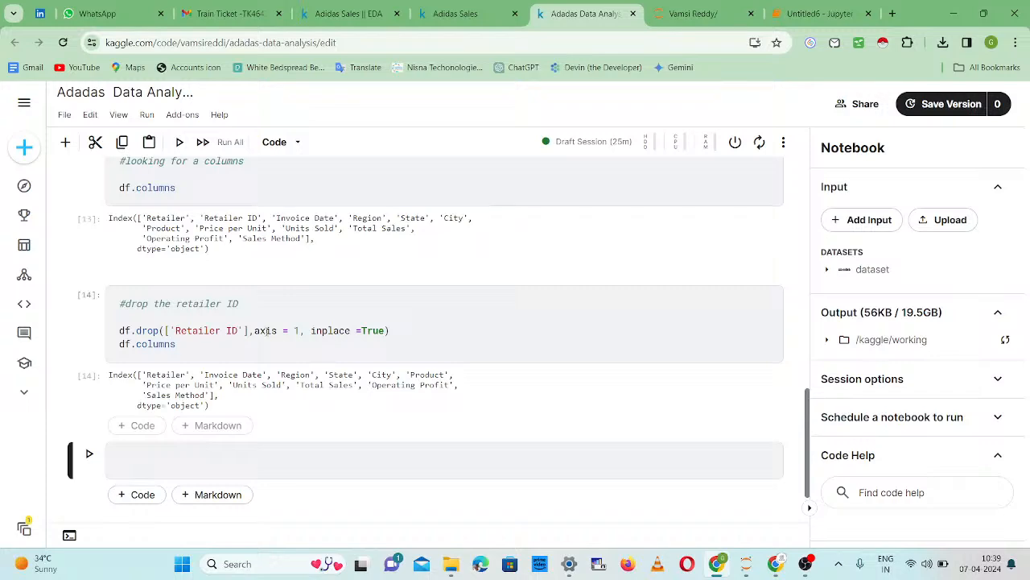
scroll(266, 306, up, 5)
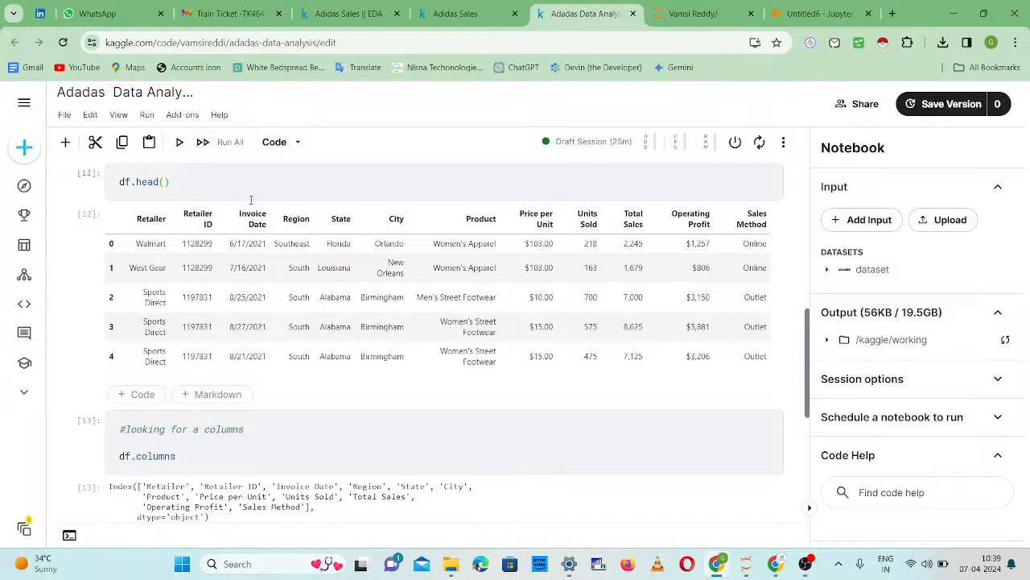
drag(245, 214, 267, 214)
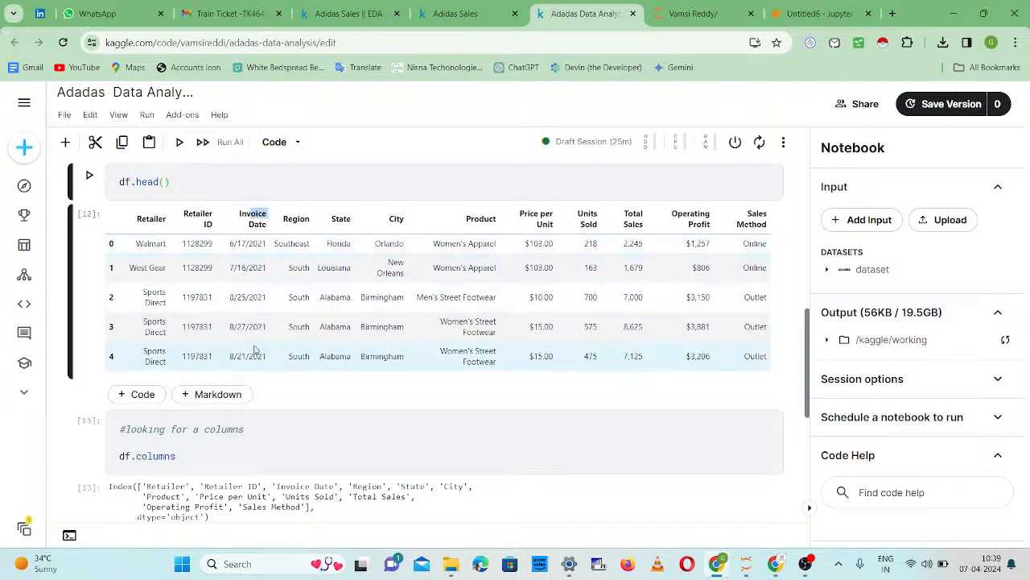
scroll(274, 364, down, 6)
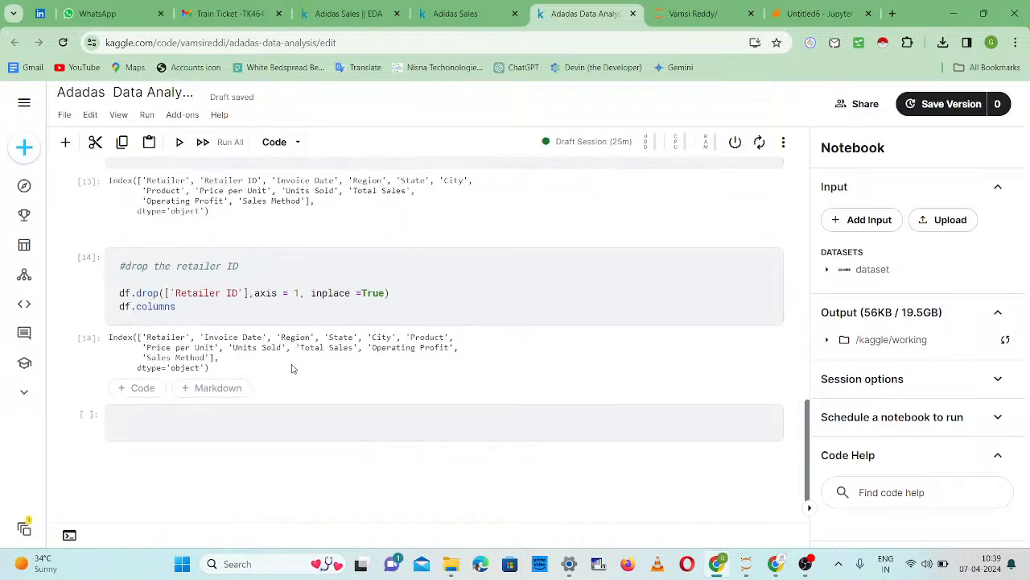
- Write the comment #creating a new columns for year from invoice date in the empty cell below the drop cell
click(265, 377)
text(#)
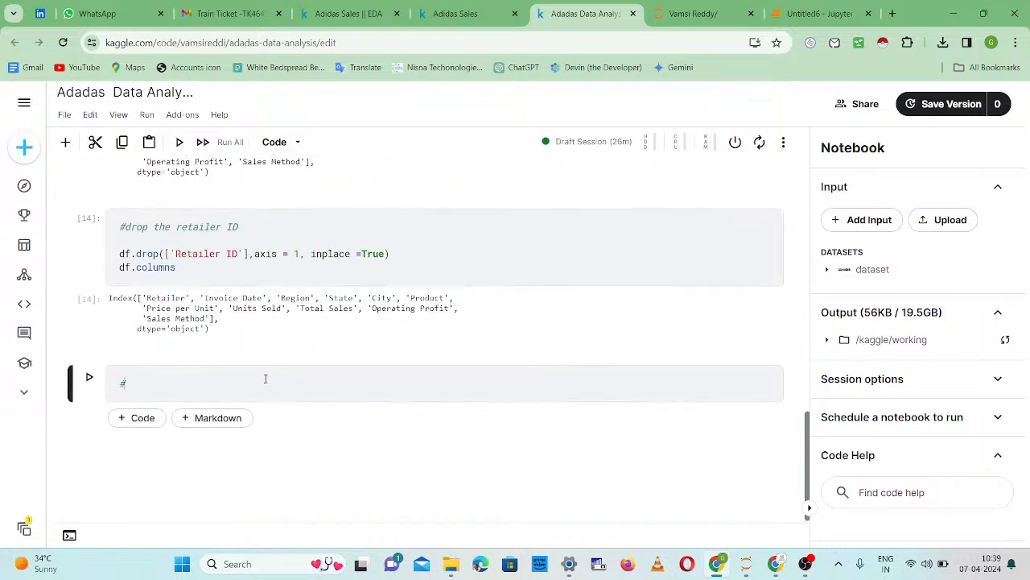
text(create)
key(BackSpace)
key(BackSpace)
text(ing a new columns for year from in)
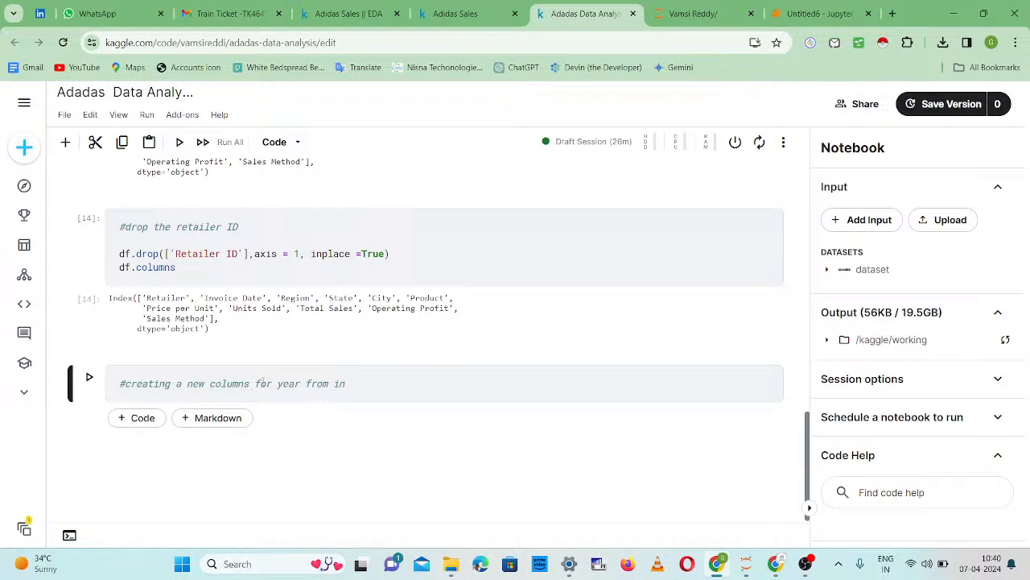
text(voci)
key(BackSpace)
key(BackSpace)
text(ice date)
key(Return)
- Define a function year(x) below the comment that returns x[-4:]
text(d)
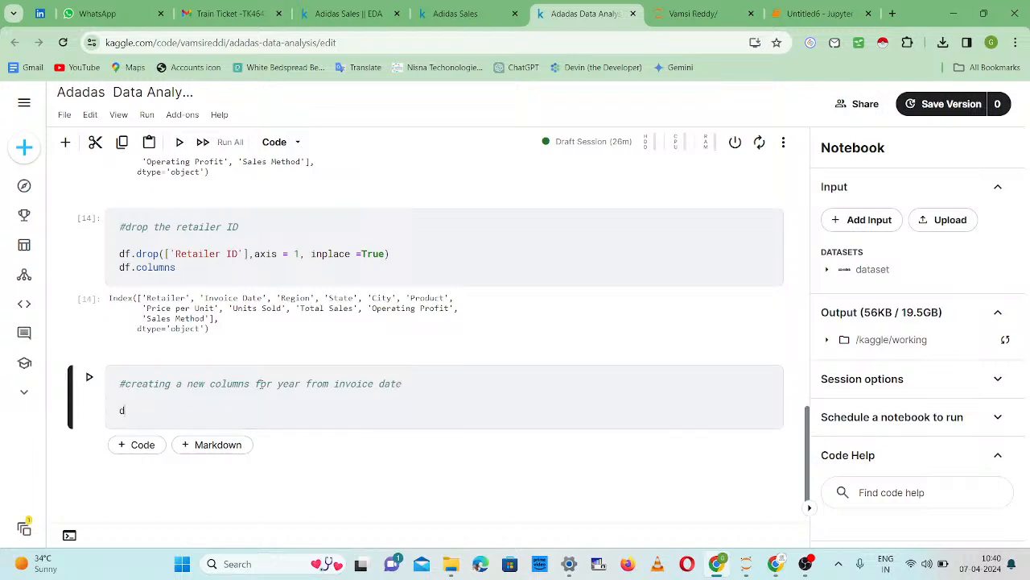
text(ef year(x):)
key(Return)
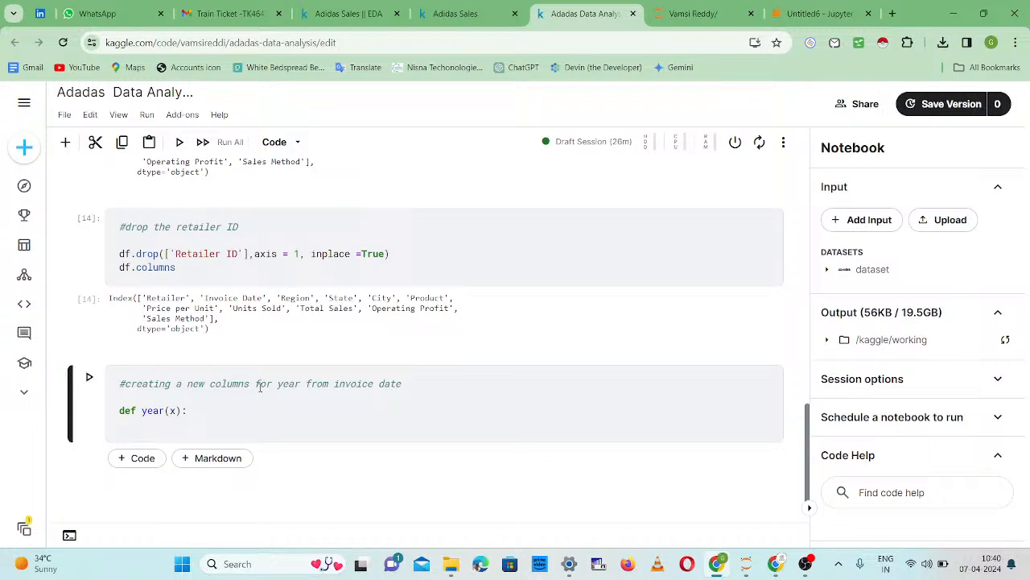
text(return x[-4:)
key(Return)
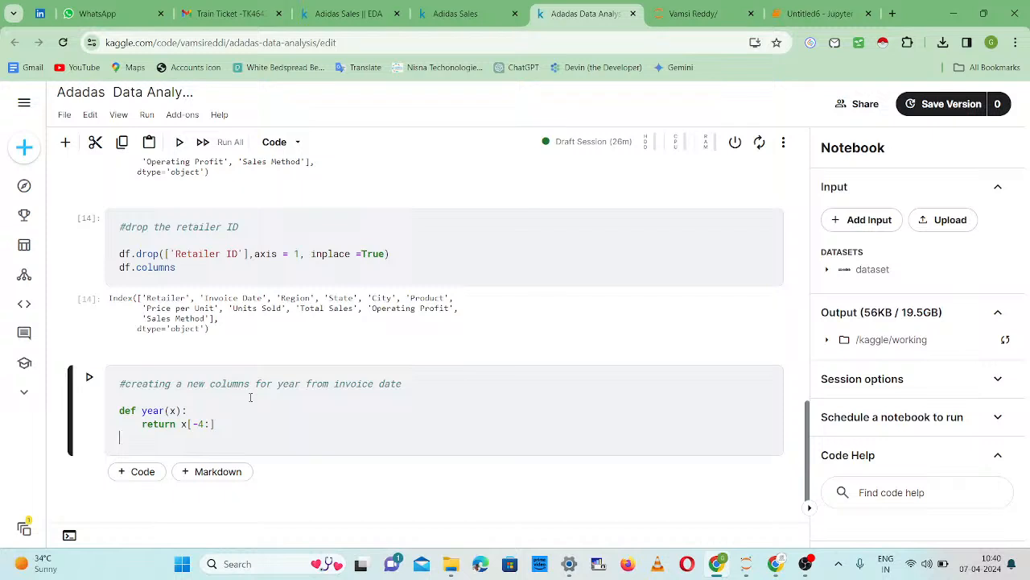
- Assign df['Year'] = df['Invoice Date'].apply(year) below the function and run the cell
text(df)
text([)
text('Year)
text('])
text( = df)
text([)
text(')
text(Invo)
text(ice D)
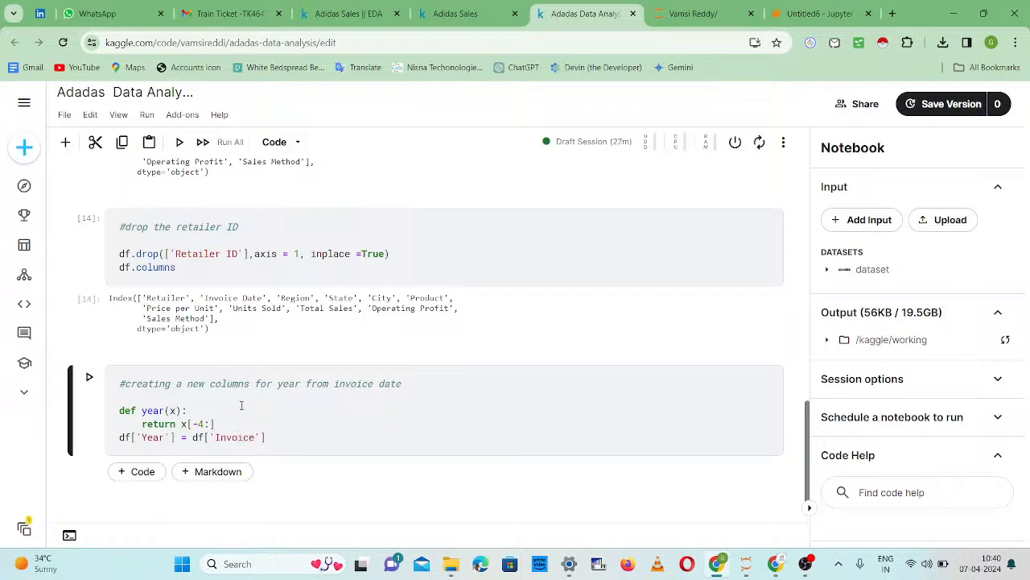
text(At)
key(BackSpace)
key(BackSpace)
key(BackSpace)
text(at)
key(BackSpace)
key(BackSpace)
text(Date'].apply(year)
key(shift+Return)
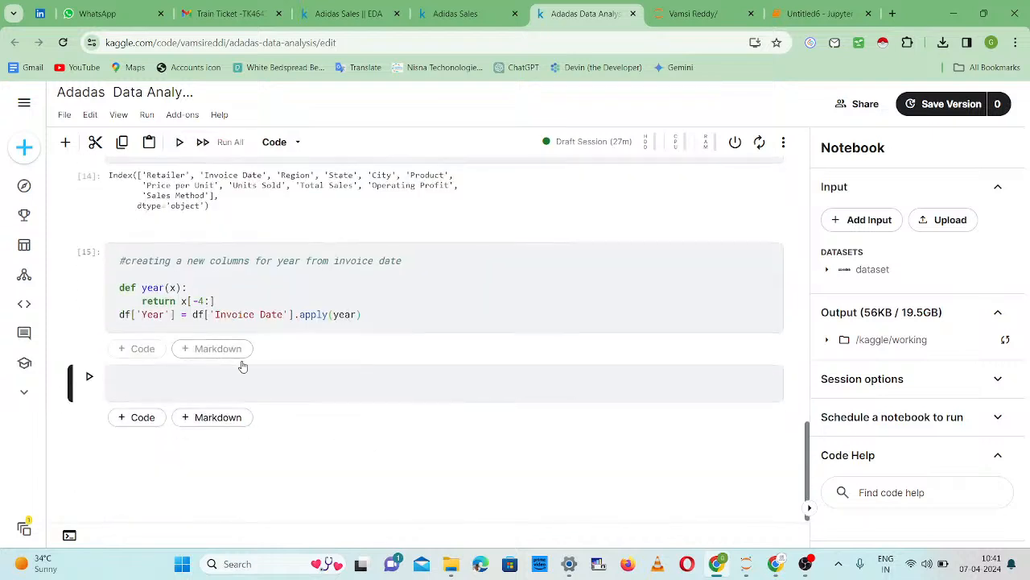
- Run df.info() in the new cell below the Year column code
text(df)
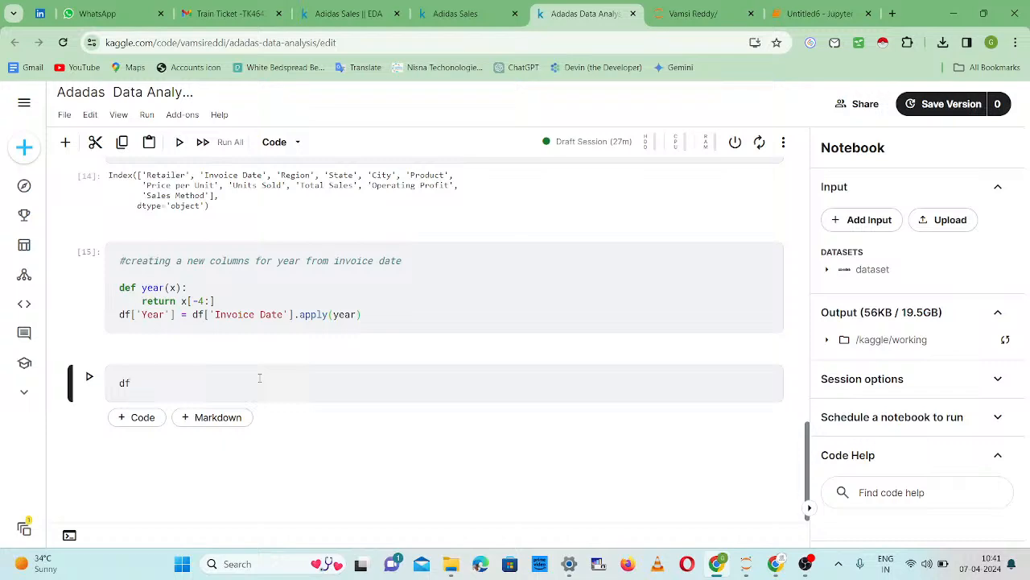
text(.info())
key(shift+Return)
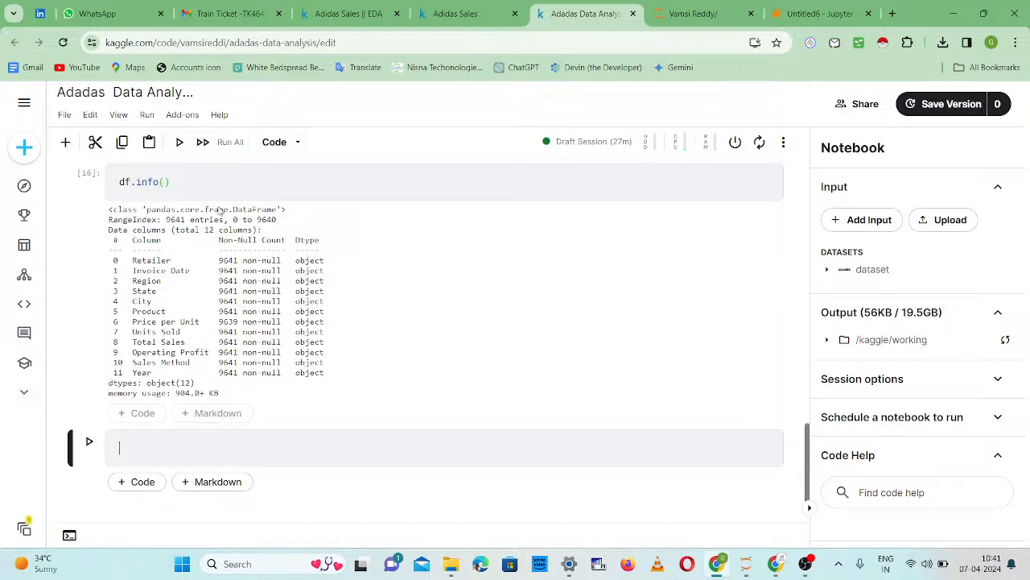
- Insert a cell between the Year column code and df.info(), run df.head() in it and check the Year column
scroll(219, 209, up, 2)
click(214, 233)
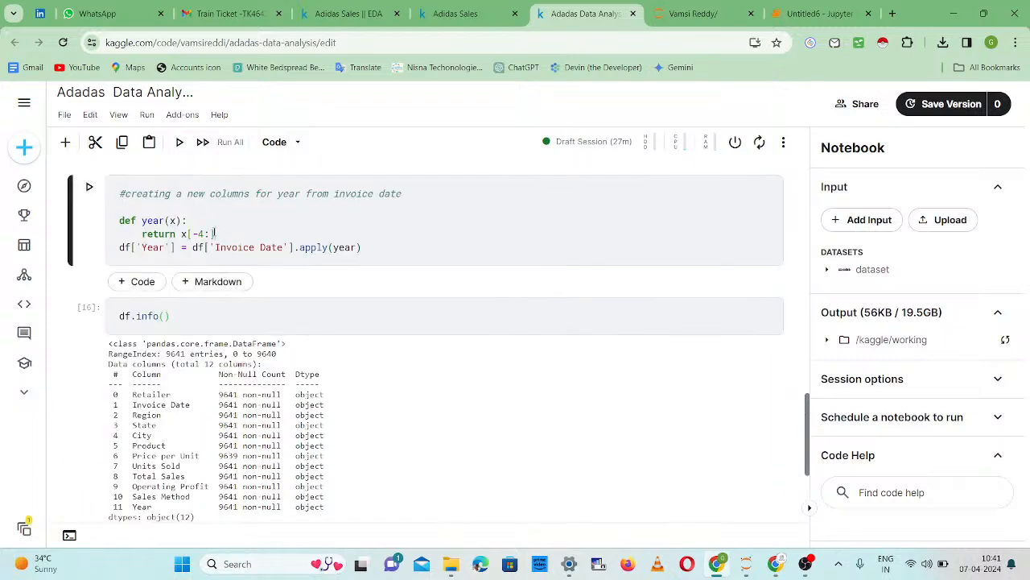
click(65, 145)
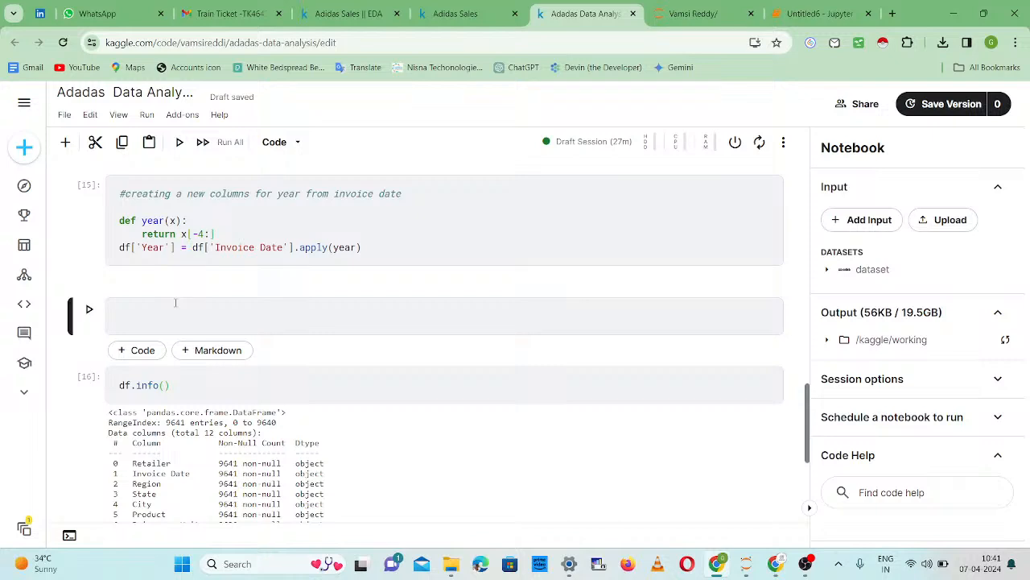
key(a)
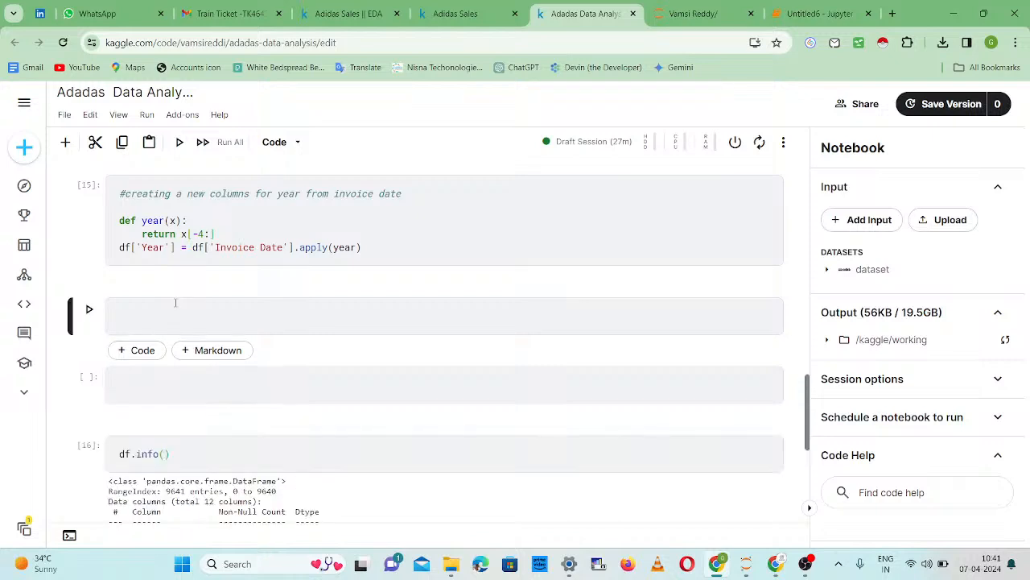
text(df.head())
key(shift+Return)
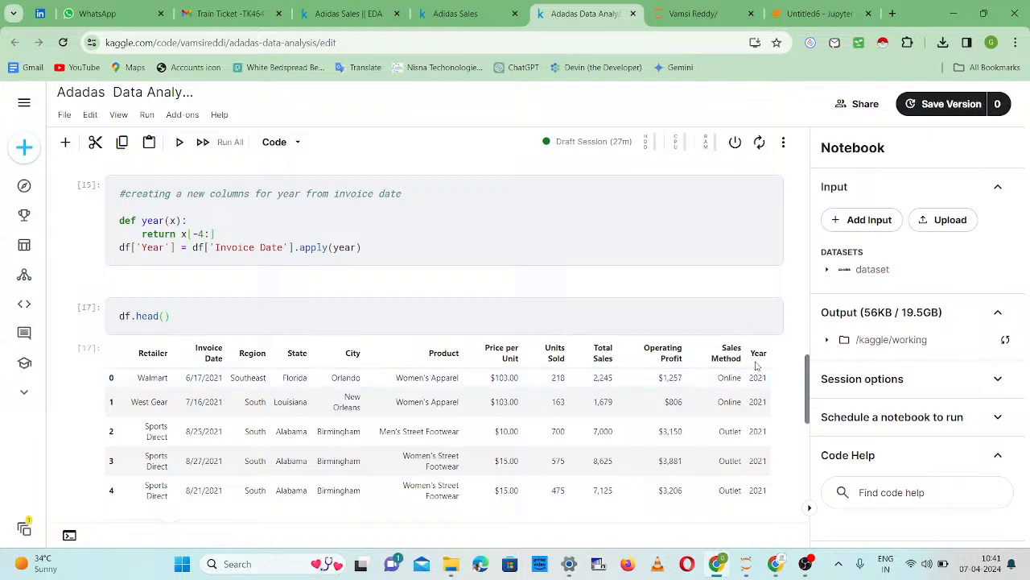
drag(749, 354, 764, 358)
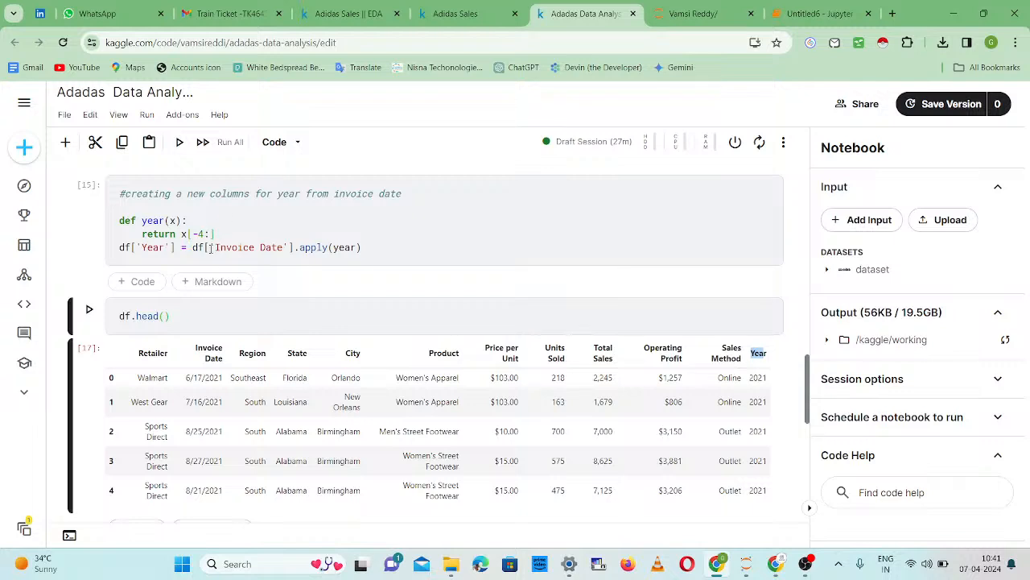
- Write the comment #let we chack for null values in the empty cell below the df.info() output
scroll(301, 296, down, 1)
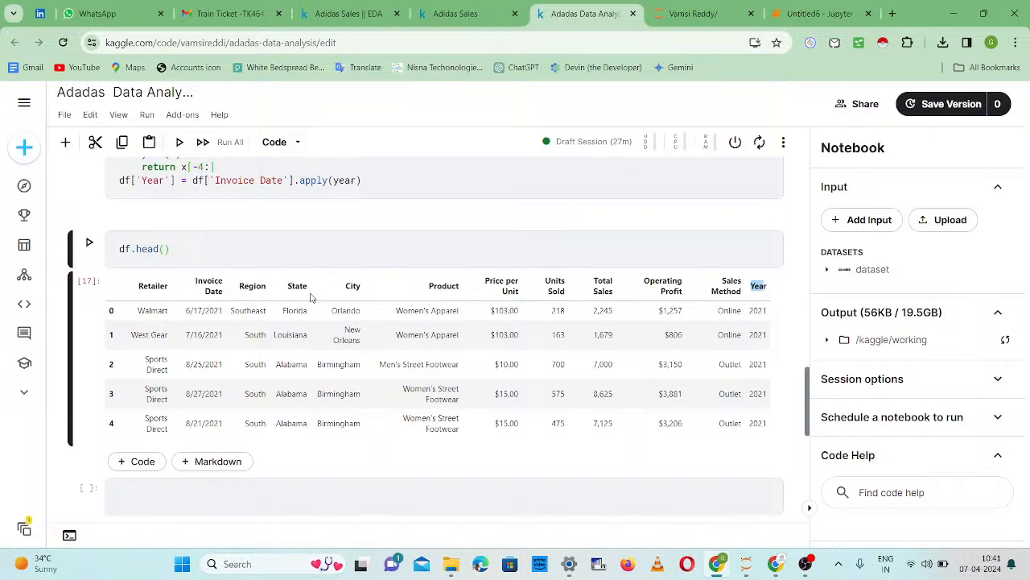
scroll(314, 302, down, 5)
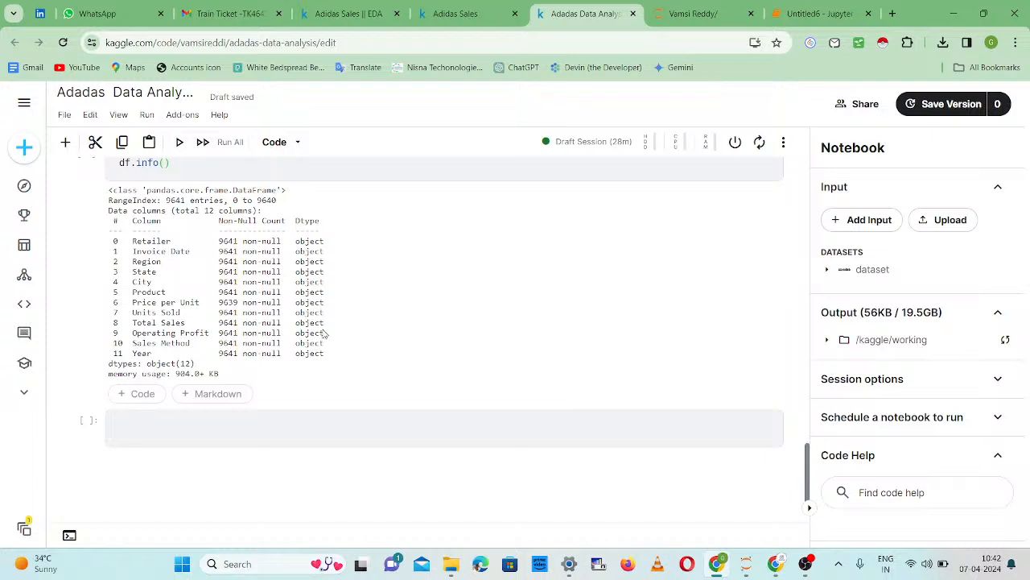
click(251, 432)
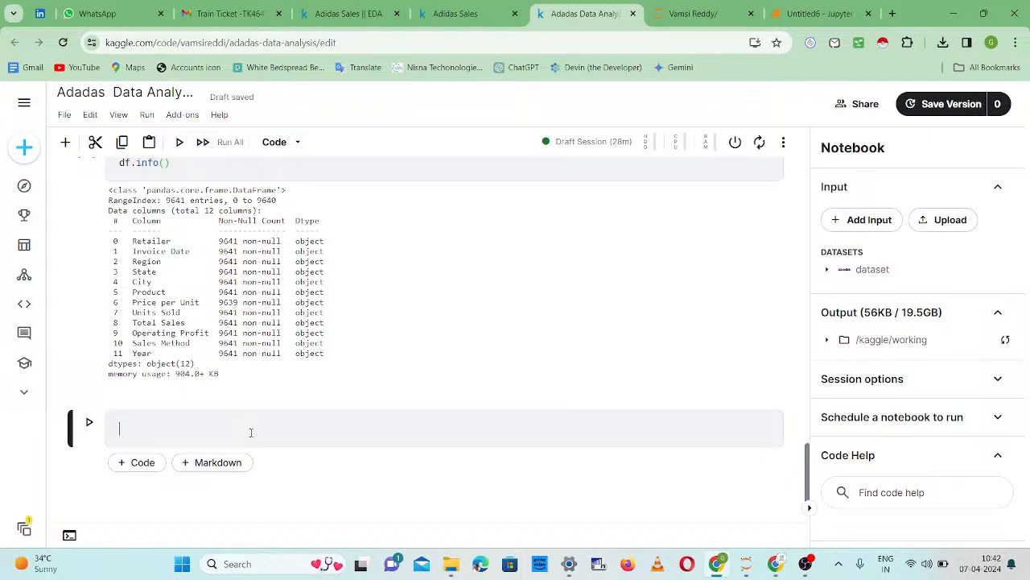
text(#let we chaeck)
key(BackSpace)
key(BackSpace)
key(BackSpace)
text(ck for )
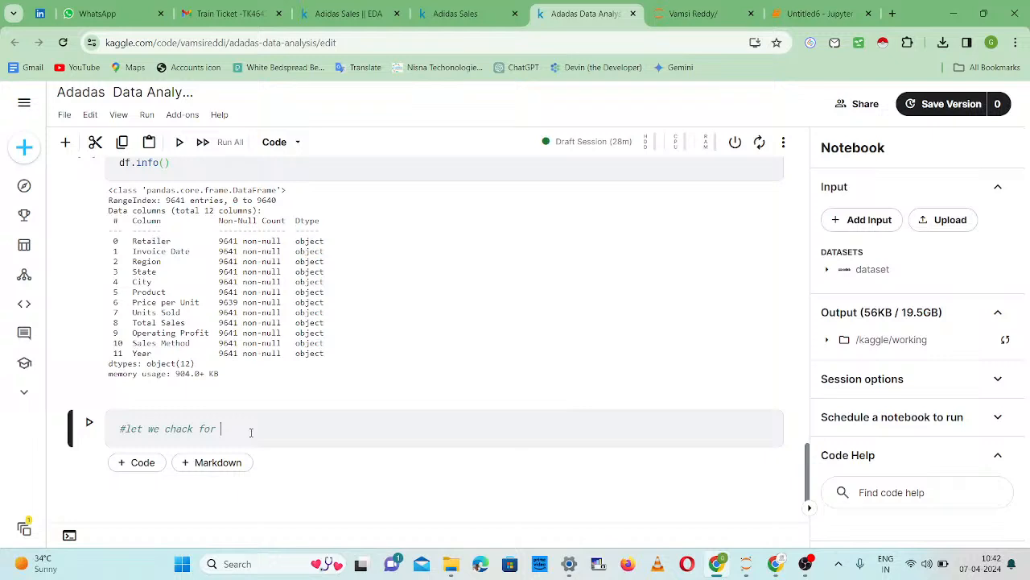
text(null values)
key(Return)
- Add df.isna().sum() below the null values comment, run the cell and view the counts per column
text(df)
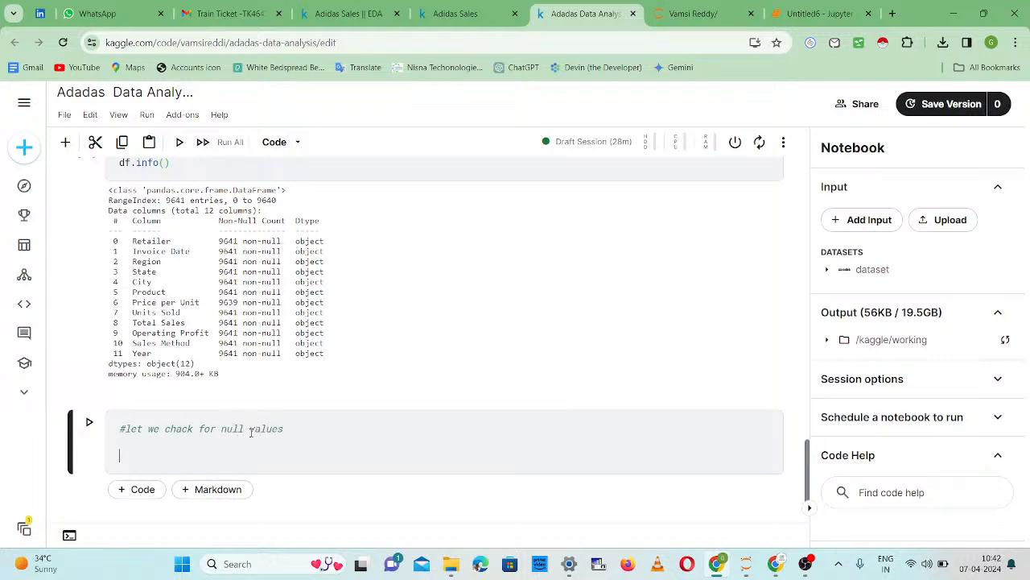
text(.isna().sum()
key(shift+Return)
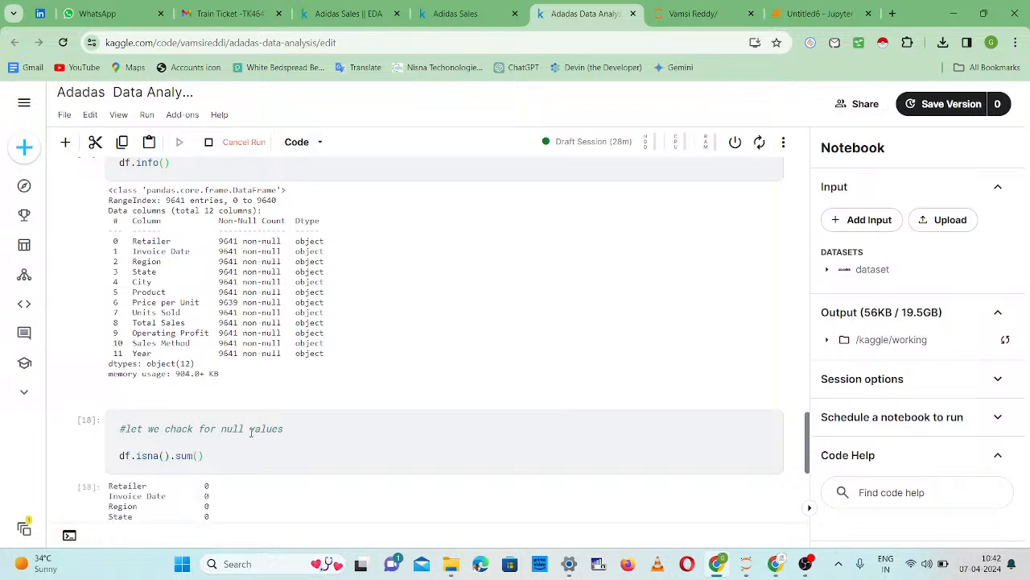
scroll(272, 389, down, 2)
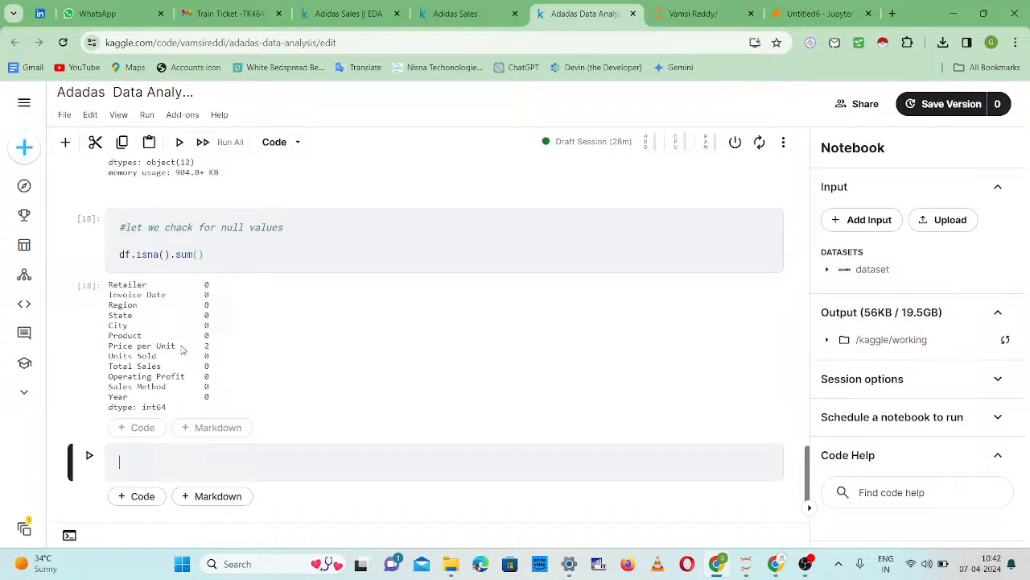
- Write the comment #let me show you bottom records in the new cell below the null value counts
scroll(182, 350, down, 1)
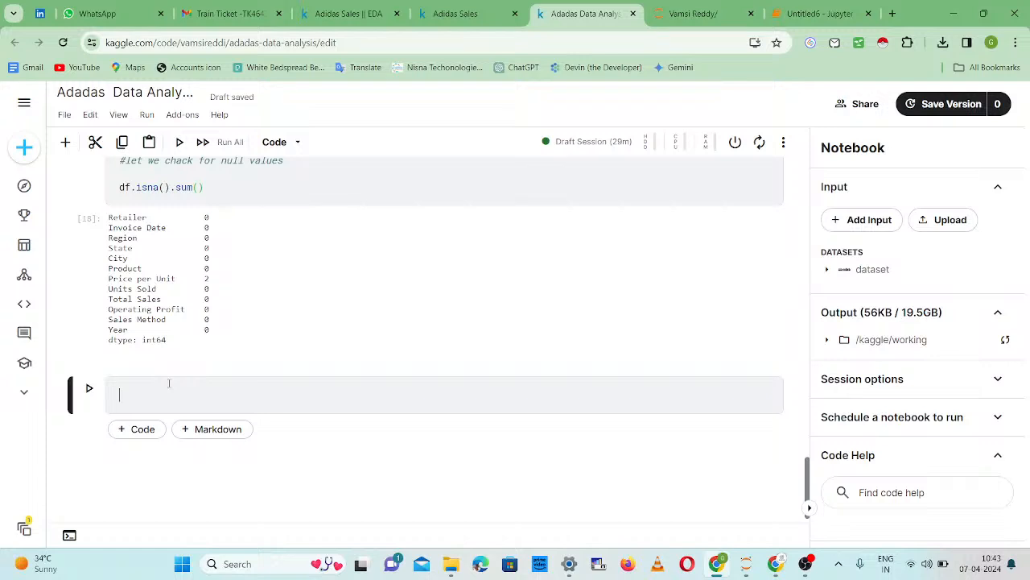
text(#let me show yo)
key(BackSpace)
key(BackSpace)
text(yp)
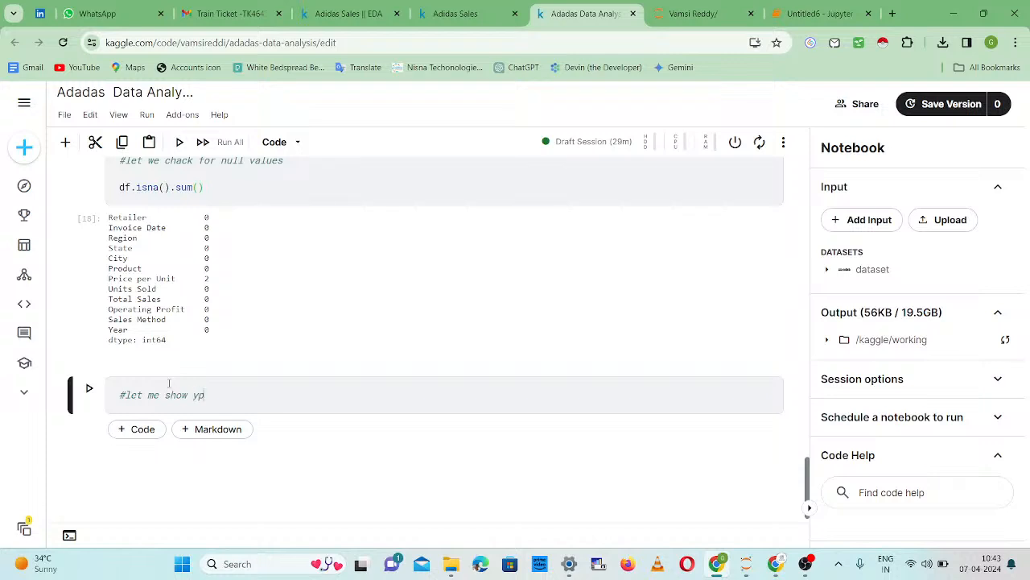
key(BackSpace)
text(ou bottom recot)
key(BackSpace)
text(rds)
key(Return)
- Add df.tail(10) below the comment and run the cell to view the last ten records
text(df)
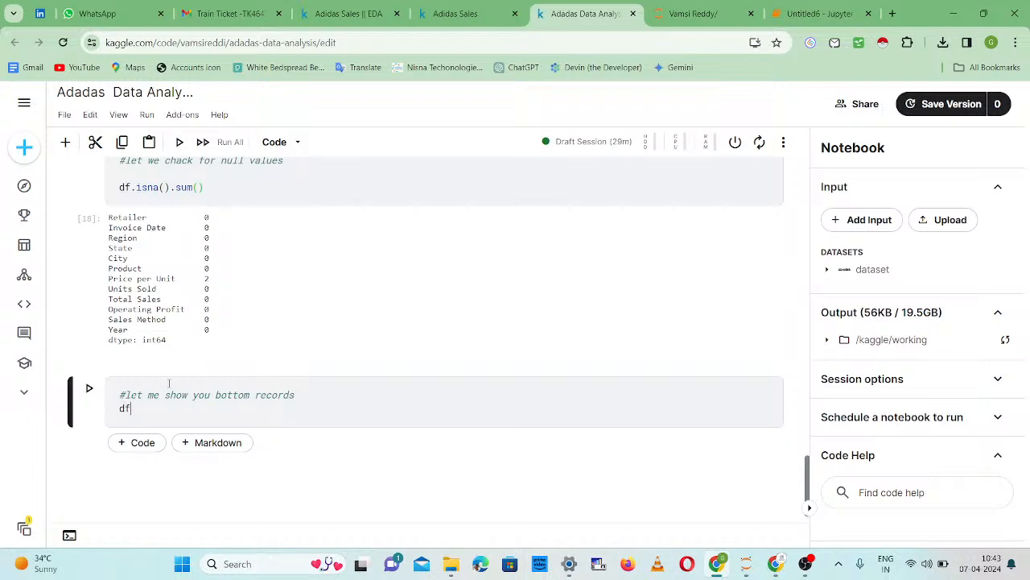
text(.tail)
text(())
text(10)
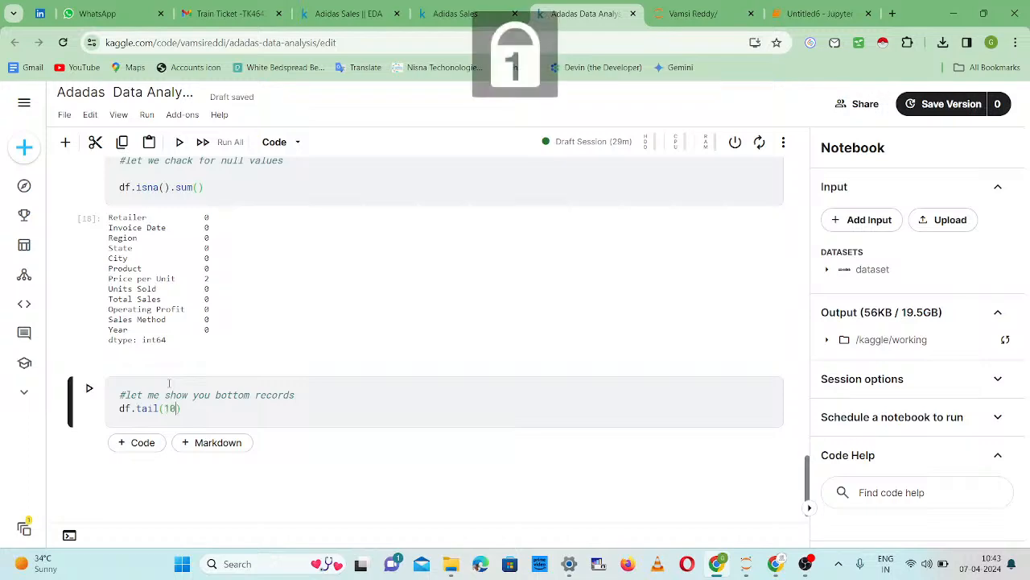
key(shift+Return)
scroll(236, 400, down, 5)
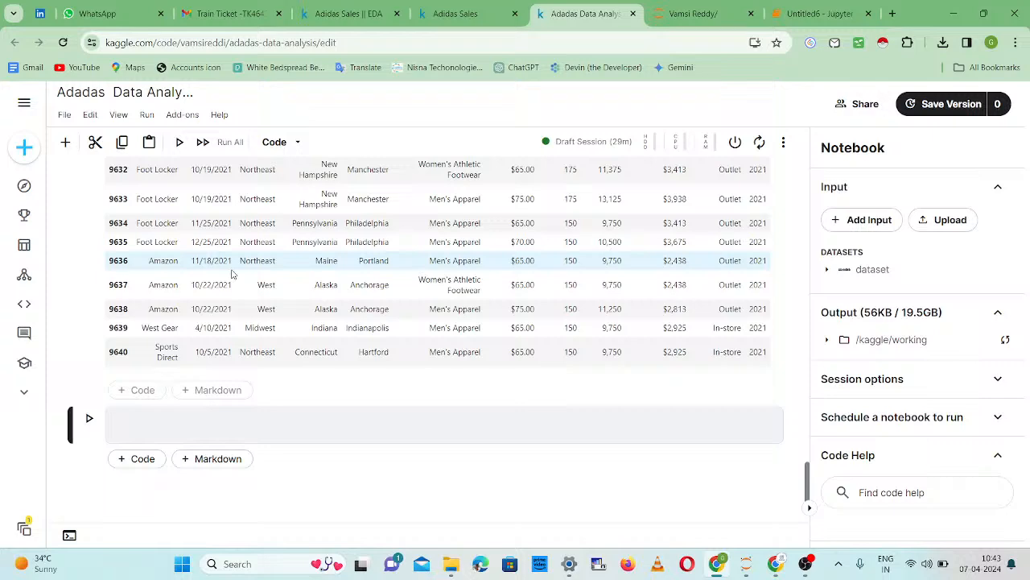
- Review the earlier outputs and write the comment #converting the str into float in the empty last cell
scroll(346, 363, up, 3)
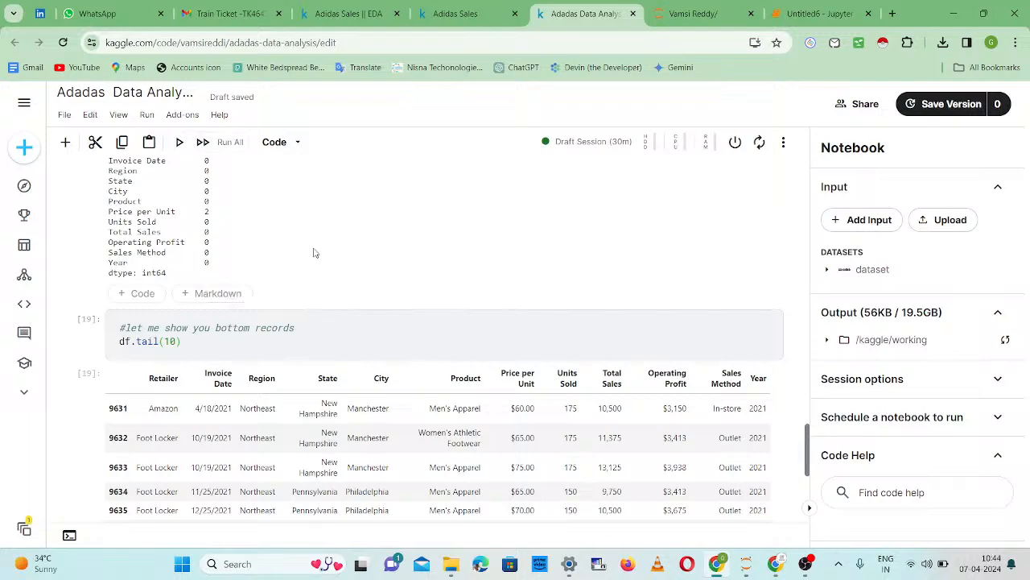
scroll(272, 379, up, 8)
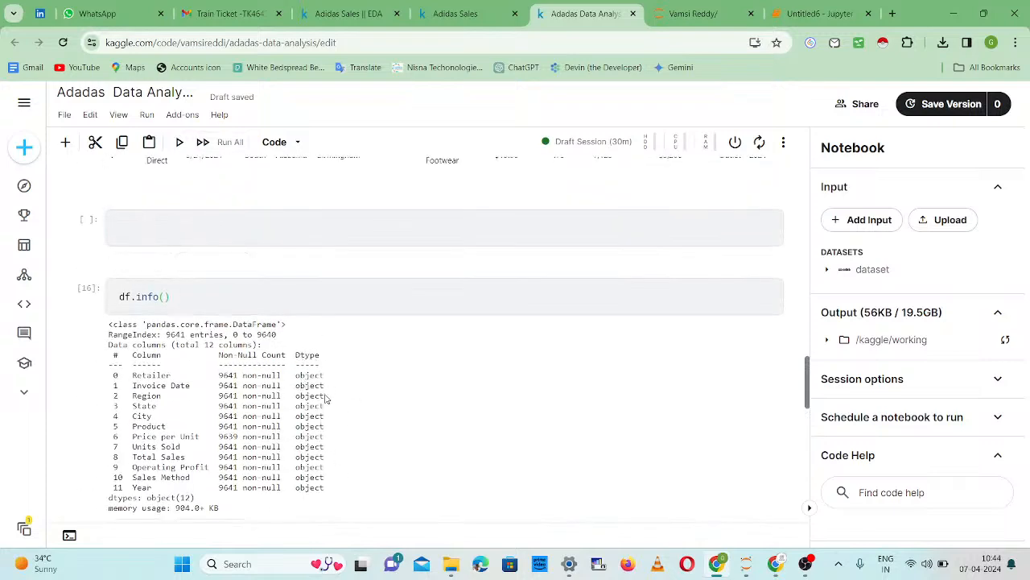
scroll(453, 416, up, 5)
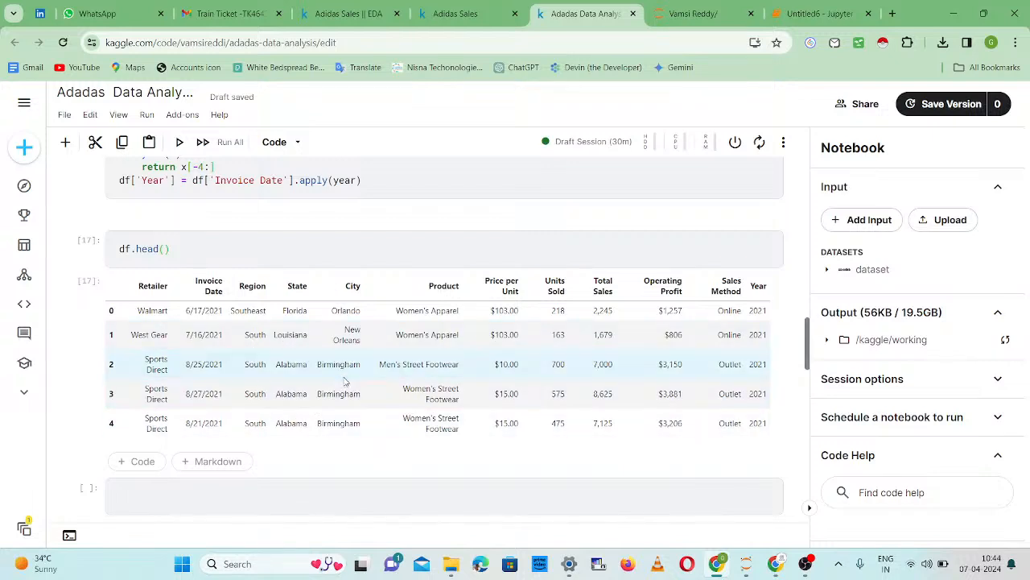
scroll(344, 381, down, 10)
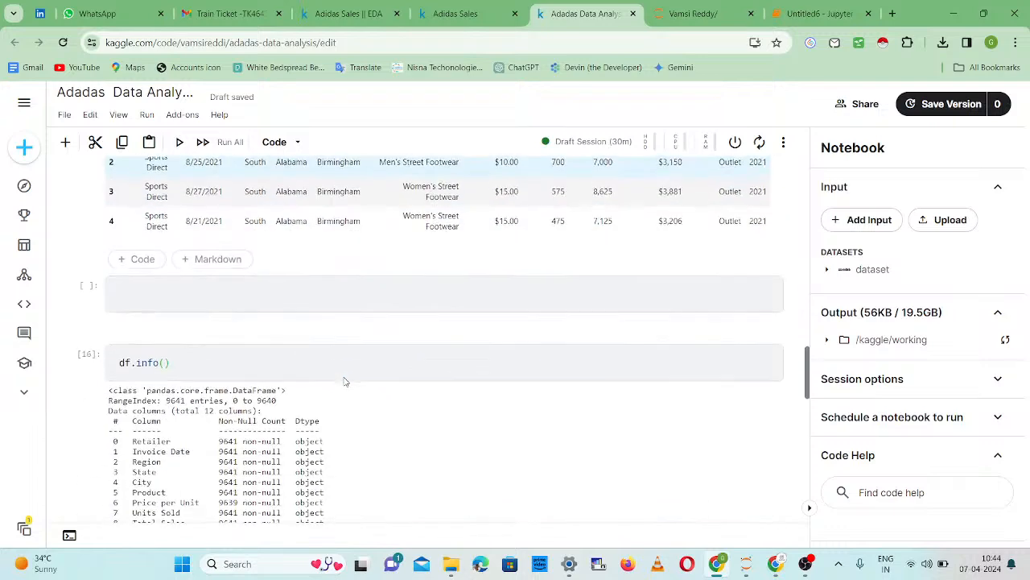
scroll(344, 380, down, 8)
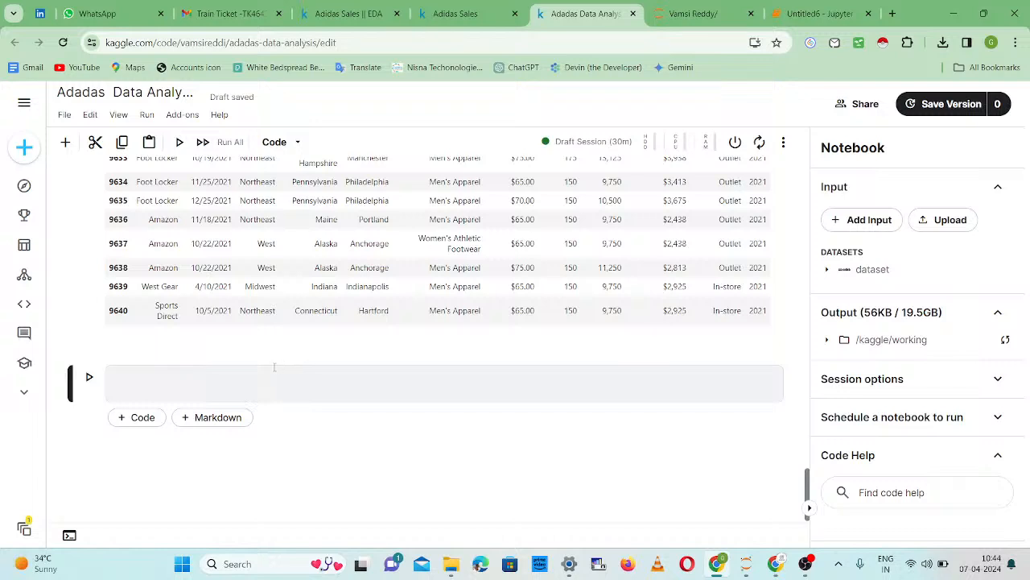
text(#converting th)
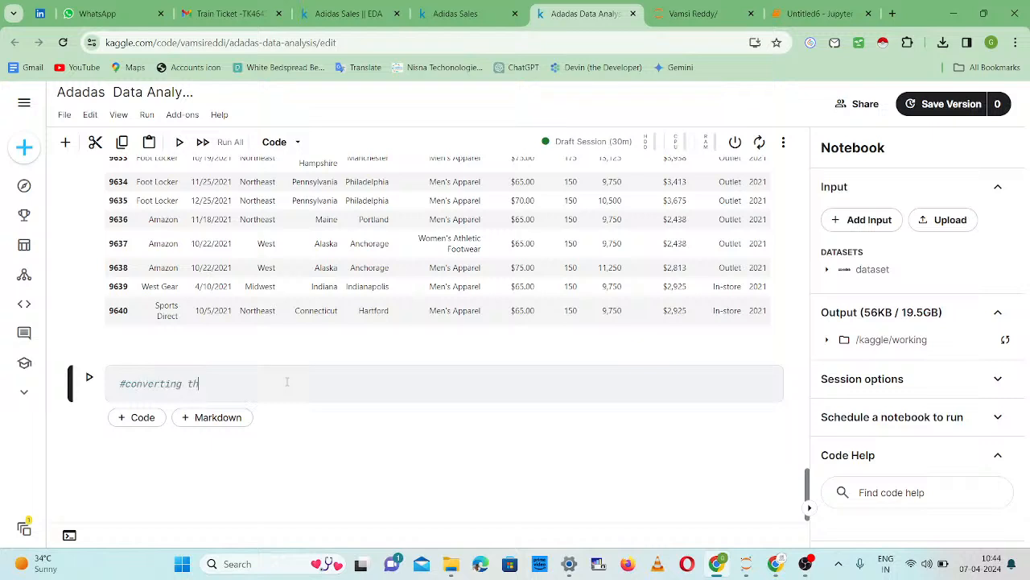
text(e str into float)
key(Return)
key(Return)
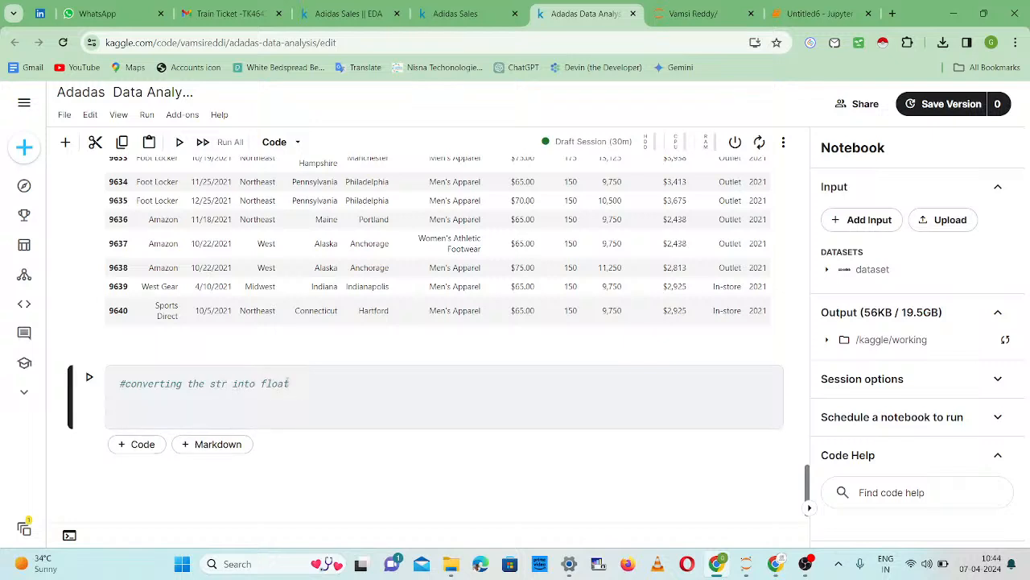
- Define the function conflo(x) below the comment, with y = '' and the loop for i in x: in its body
text(def conflo)
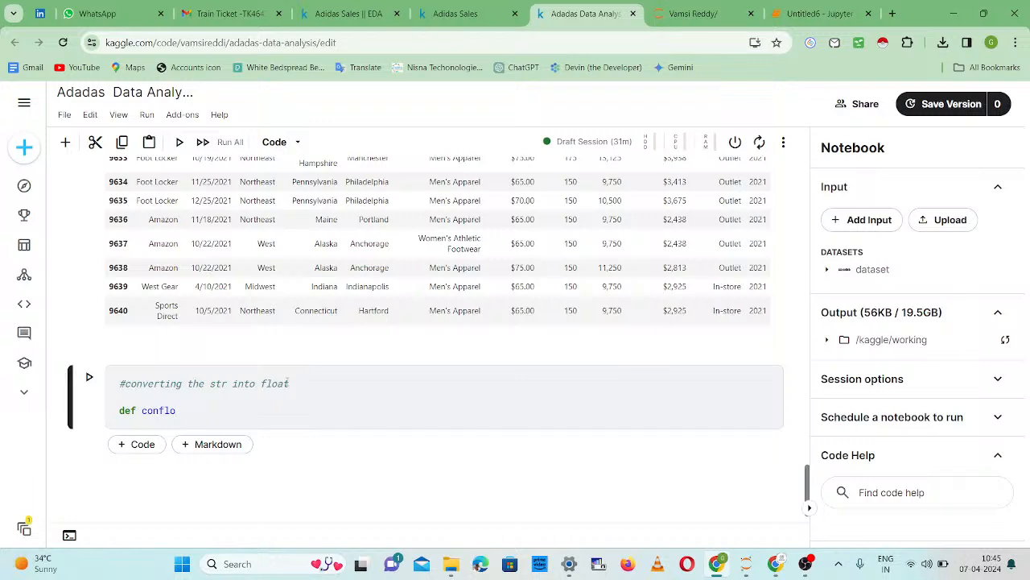
text((x):)
key(Return)
text(y =)
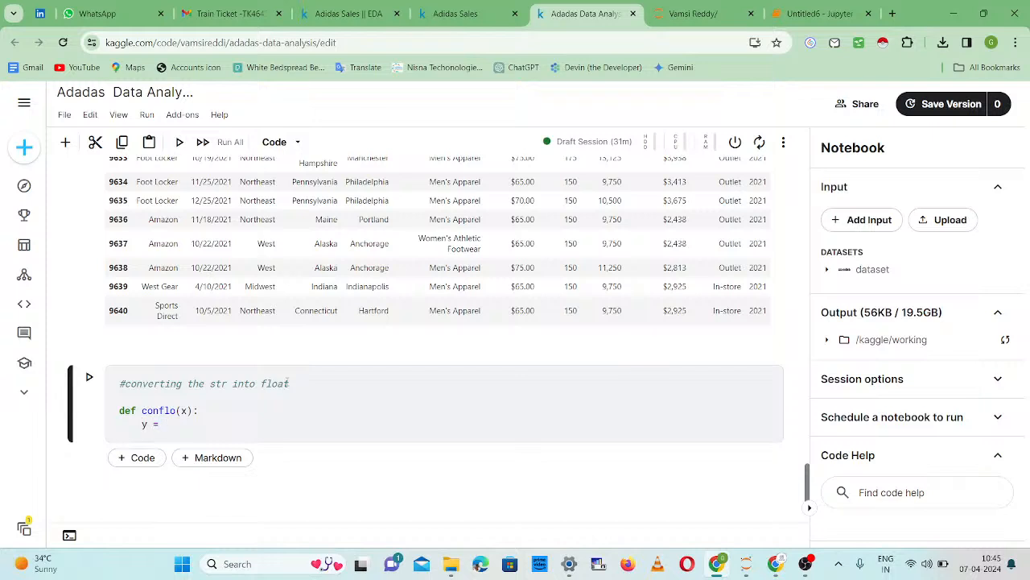
key(Return)
key(BackSpace)
text(')
key(Return)
text(for )
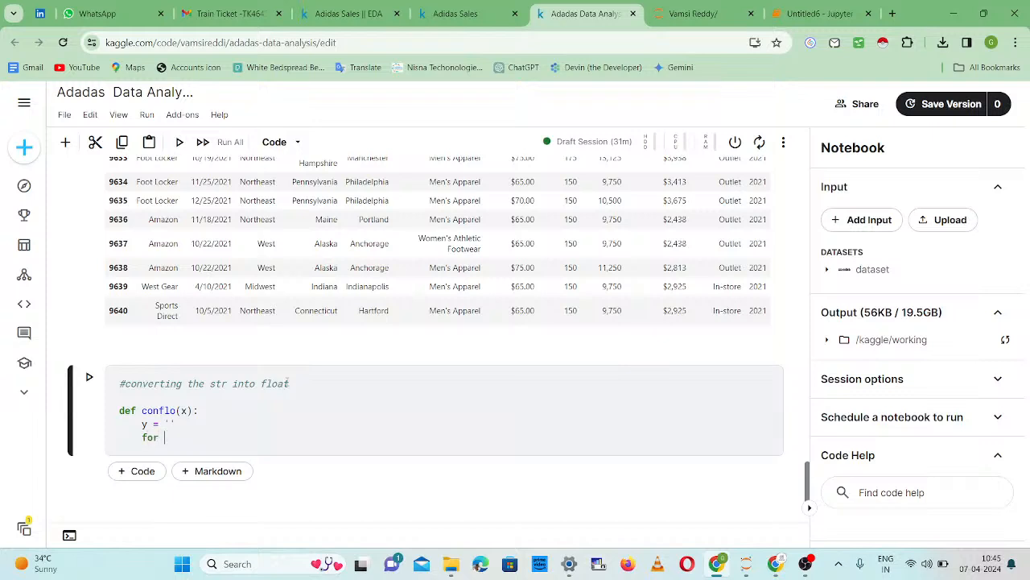
text(i in x:)
key(Return)
- Inside the loop, add the condition if i.isdigit()==True: with y+=i as its body
text(if )
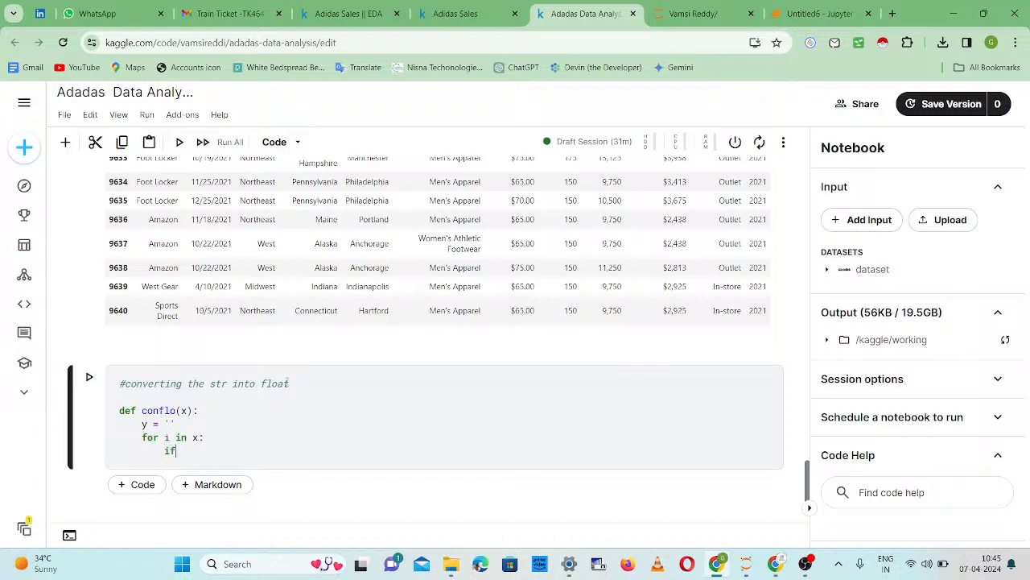
text(i.isdigit()==True:)
key(Return)
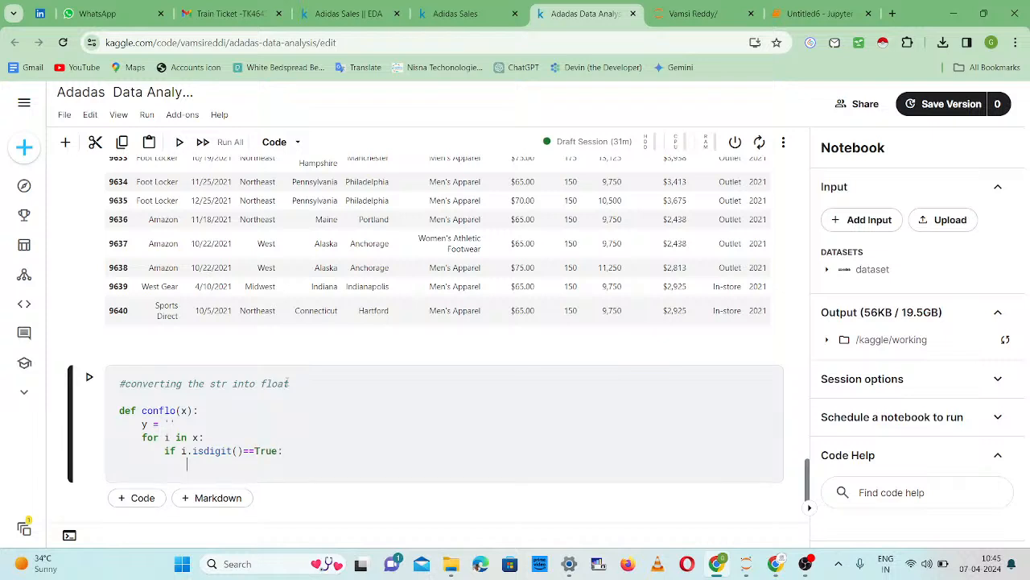
text(y+=1)
key(Return)
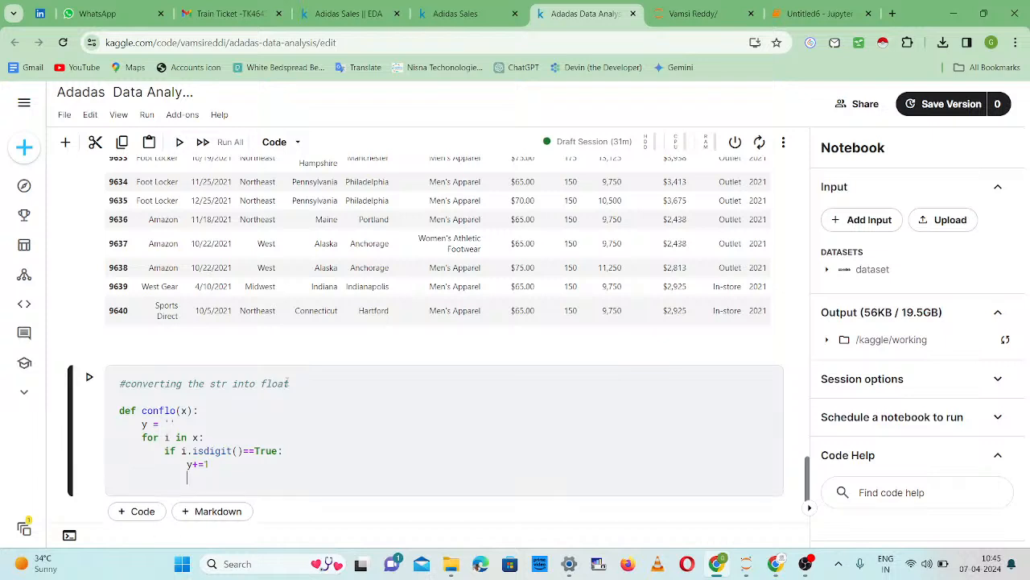
key(BackSpace)
key(BackSpace)
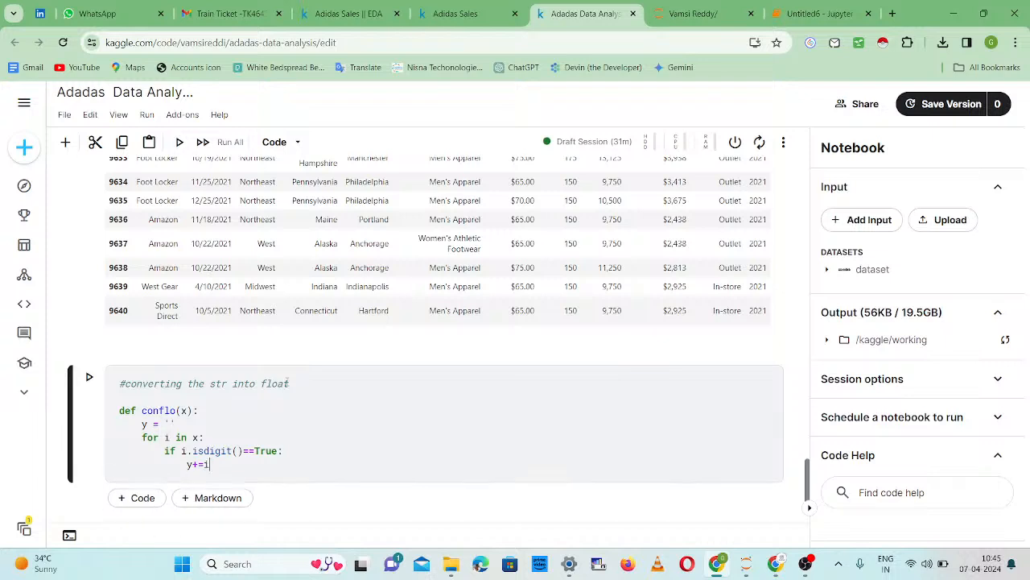
text(i)
key(Return)
- Add the branch elif i =='.': with y+=i as its body below the digit check
text(else)
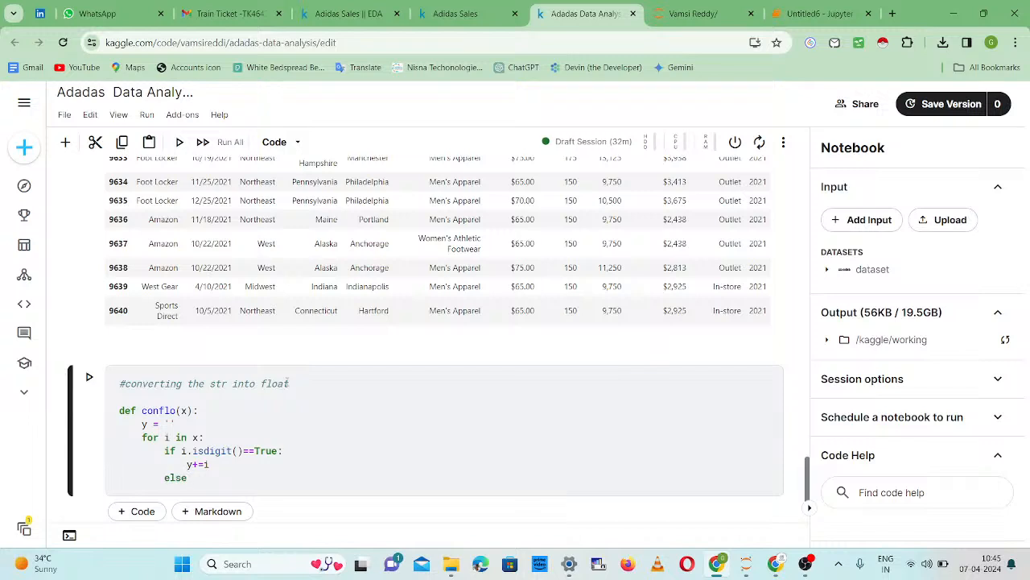
key(BackSpace)
key(BackSpace)
text(if)
text(i =='.':)
key(Return)
text(y+=)
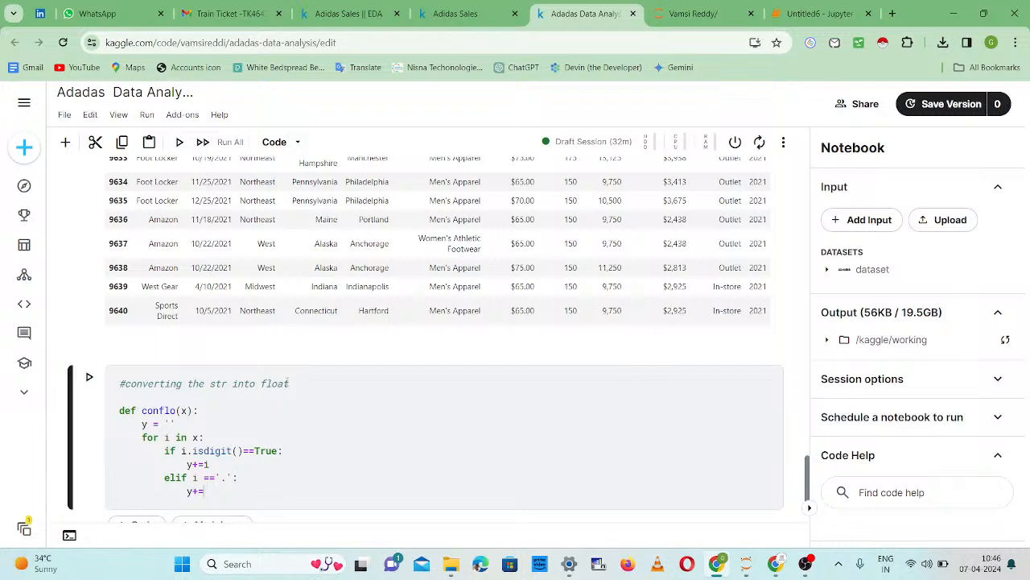
text(i)
key(Return)
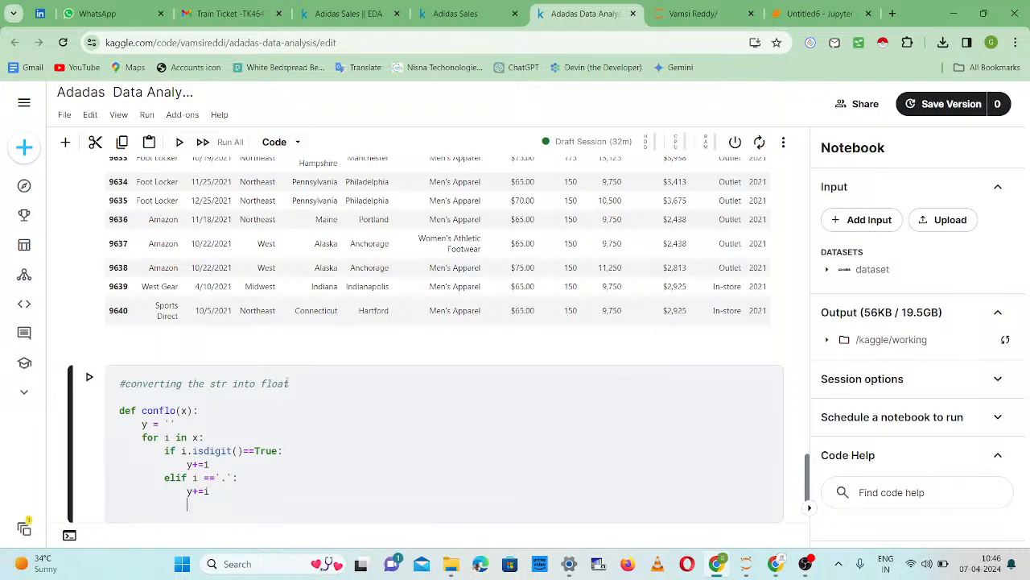
- Close the conflo function with return float(y), aligned with the for loop, and leave a blank line below
text(return float(y)
key(Return)
key(Return)
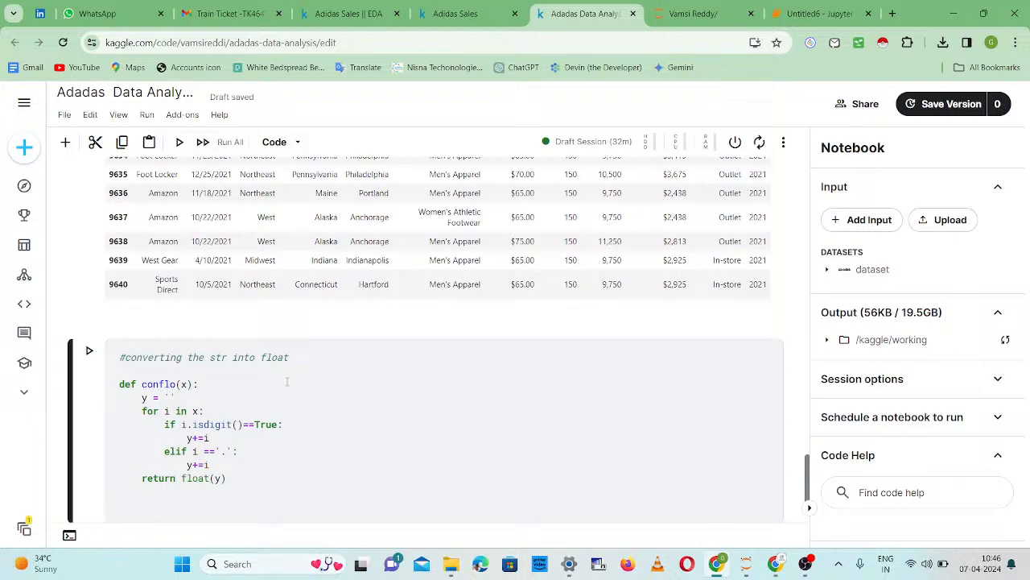
- Begin a statement below the function with df['Price per Unit' ], copying the column name from the df.tail(10) output
scroll(282, 370, up, 2)
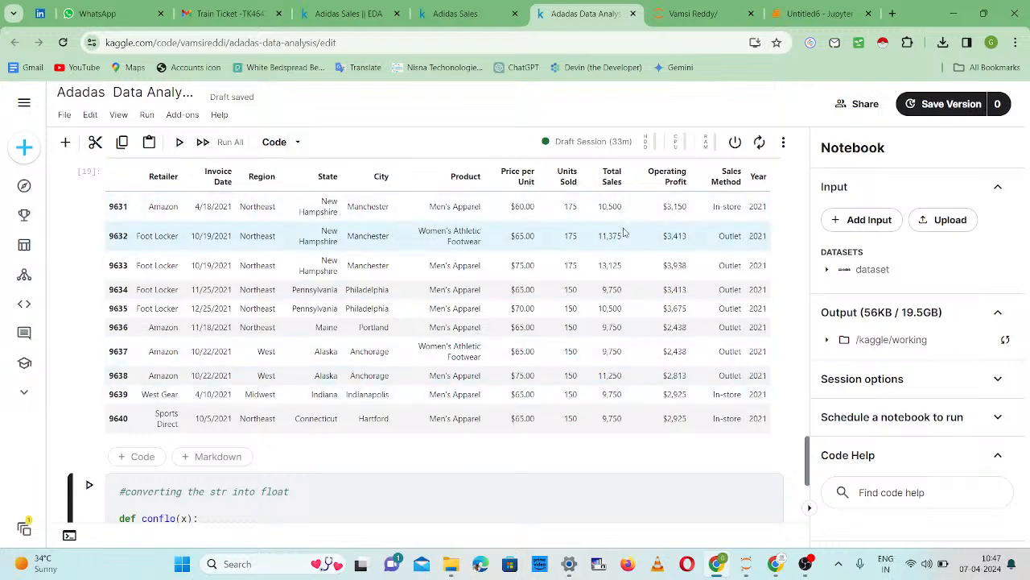
scroll(605, 269, down, 3)
text(df)
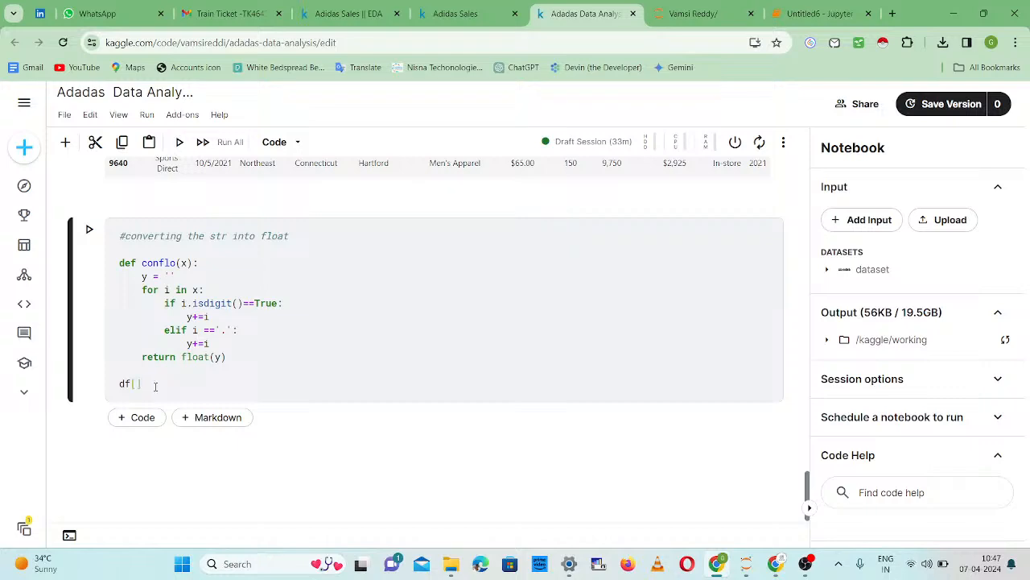
text([)
scroll(155, 386, up, 3)
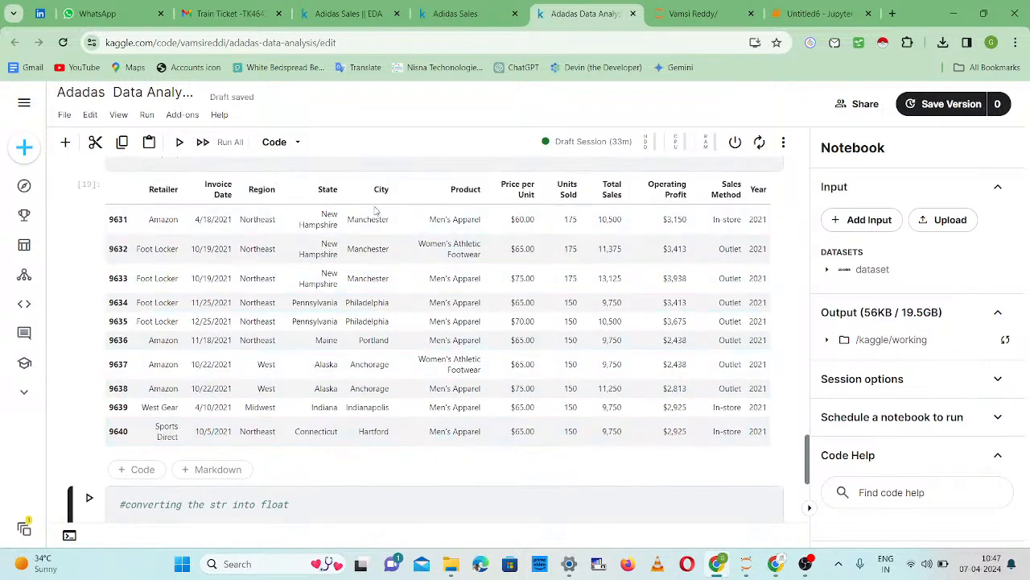
drag(503, 184, 538, 208)
key(ctrl+c)
click(532, 194)
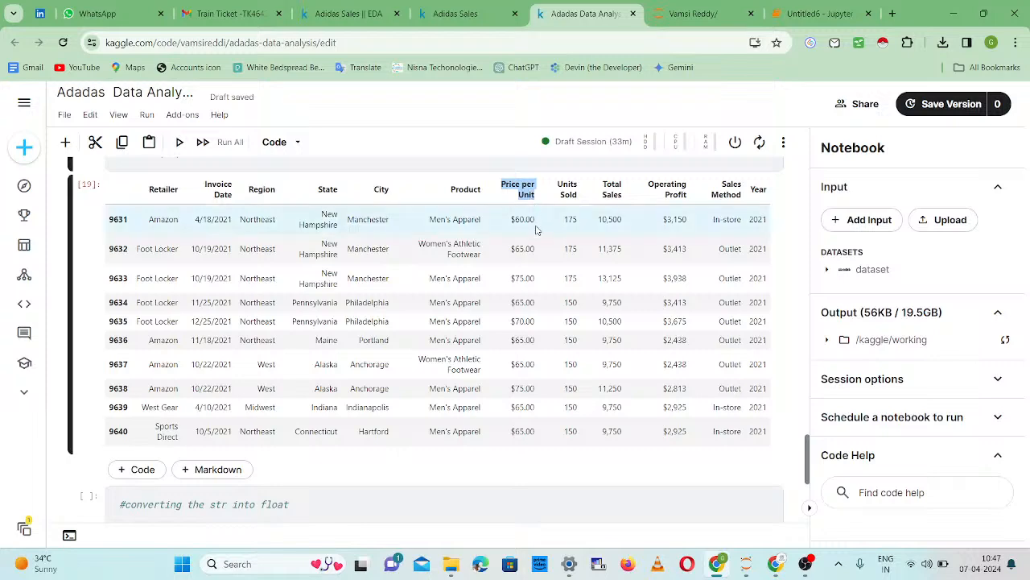
scroll(171, 444, down, 3)
click(137, 451)
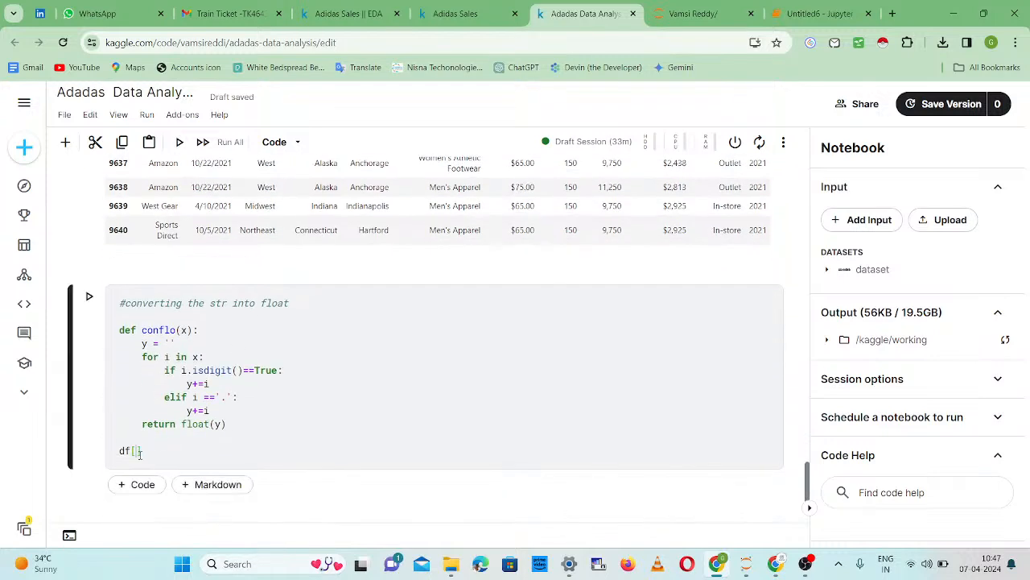
text(')
key(ctrl+v)
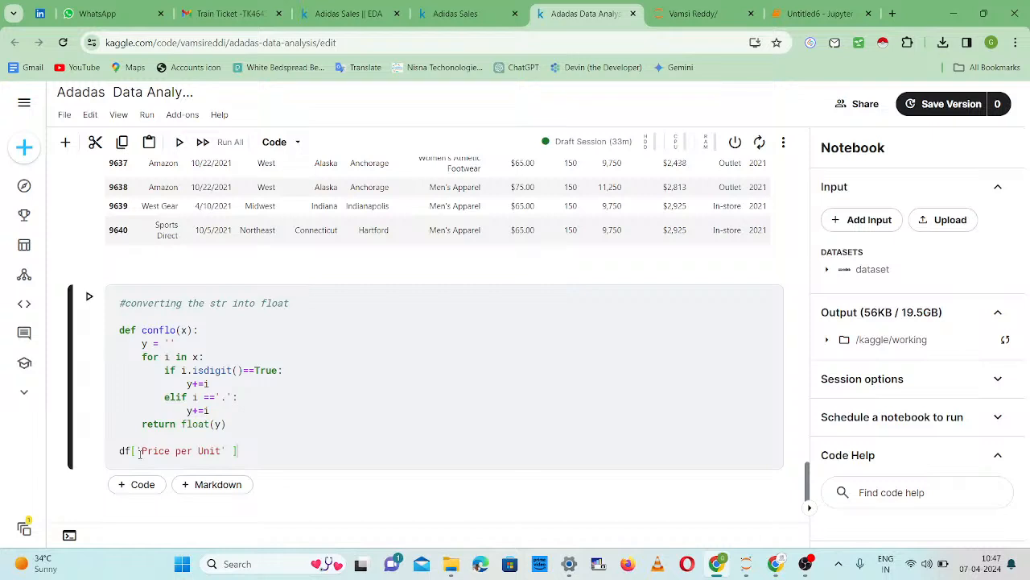
- Complete the Price per Unit statement by assigning it df['Price per Unit'].apply(conflo)
text(= df['v)
key(BackSpace)
key(ctrl+v)
text(.appl)
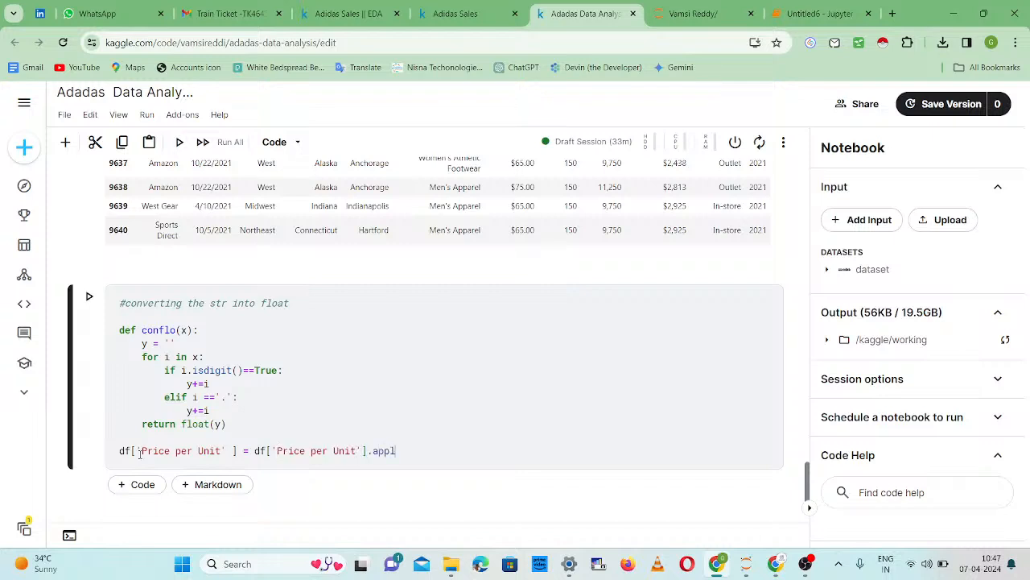
text(y(con)
key(BackSpace)
key(BackSpace)
text(onflo)
key(Return)
- Begin the next statement with df['Units Sold'], copying the column name from the df.tail(10) output
text(df)
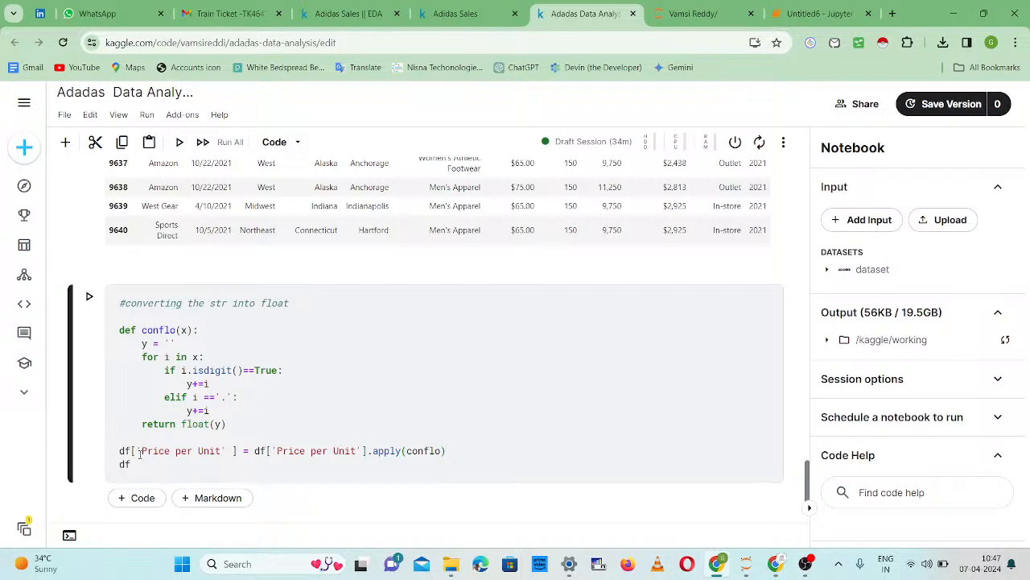
text([')
scroll(530, 232, up, 3)
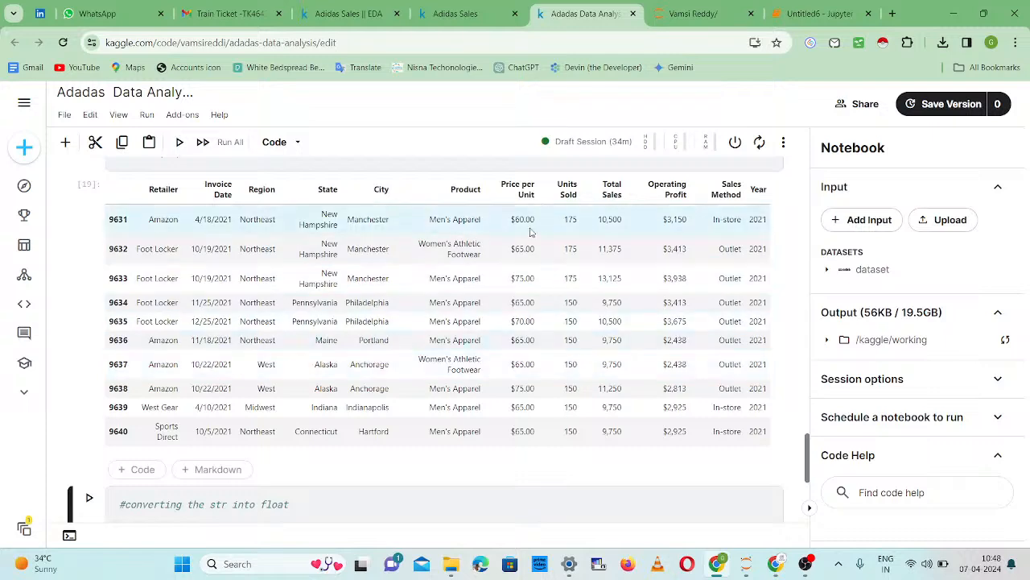
double_click(567, 185)
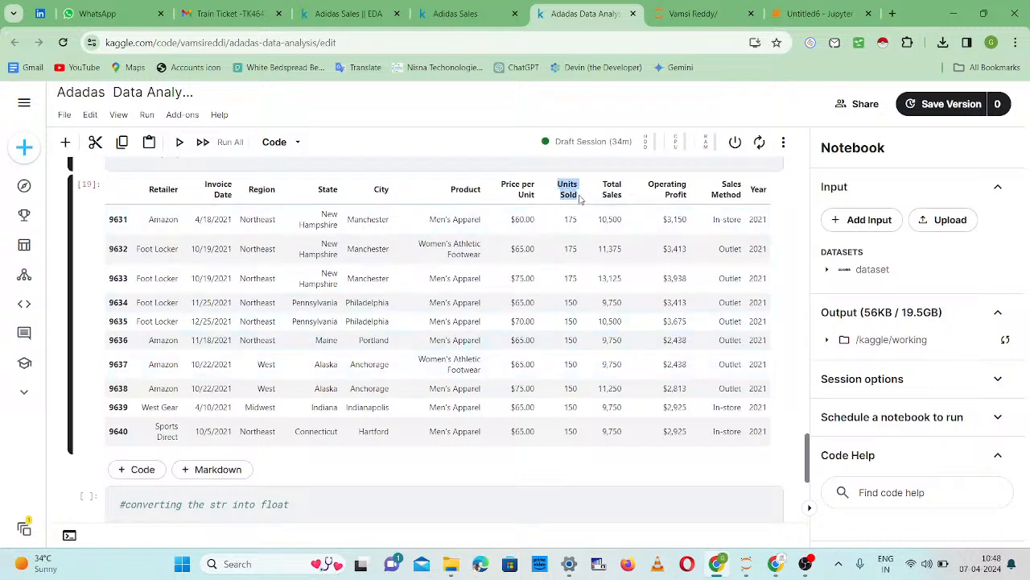
triple_click(578, 197)
key(ctrl+c)
scroll(336, 300, down, 3)
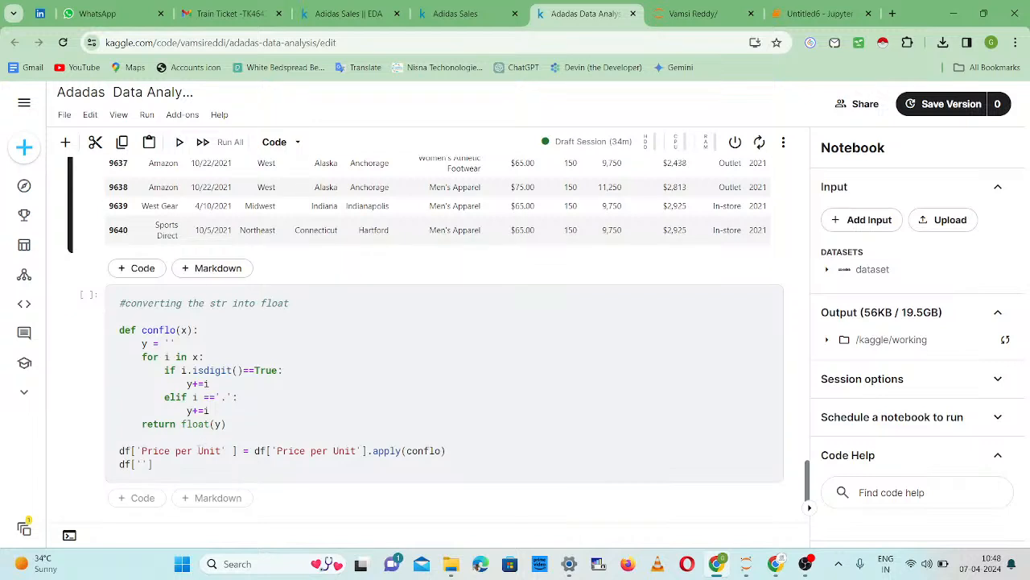
click(141, 466)
key(ctrl+v)
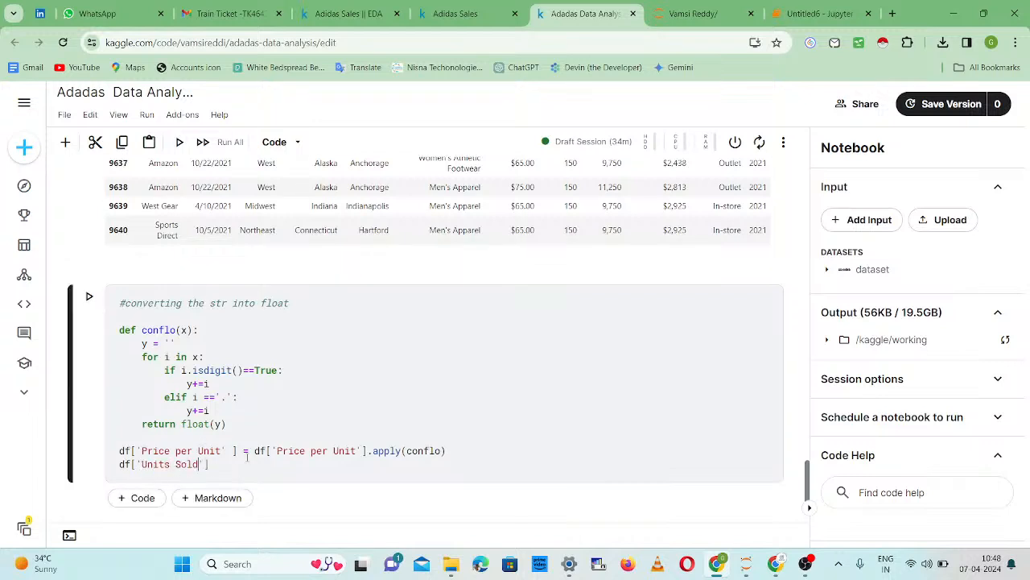
- Complete the Units Sold statement by assigning it df['Units Sold'].apply(conflo)
text(= df[')
key(ctrl+v)
text('].apply(con)
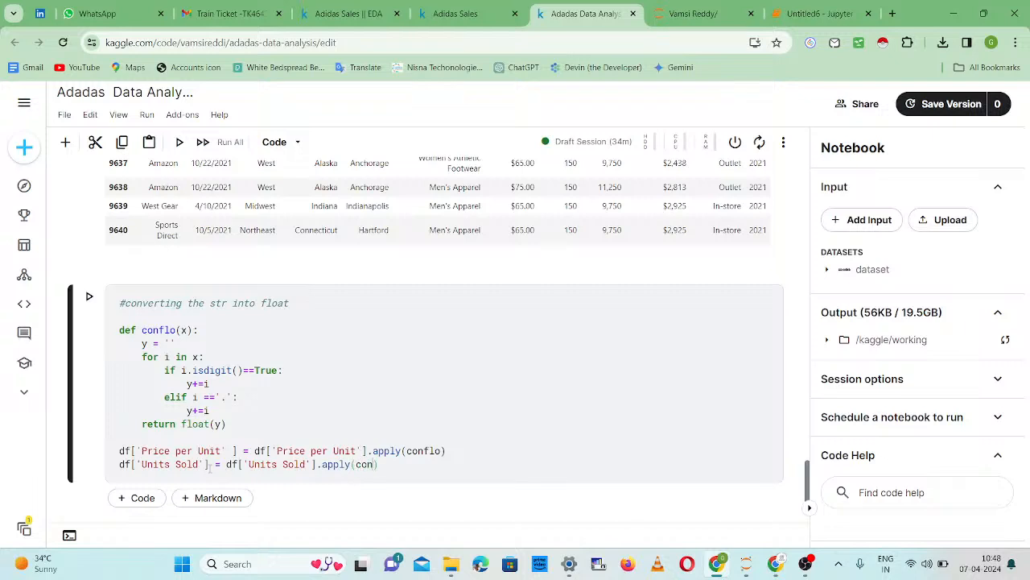
text(flo)
key(Return)
- Begin a third assignment with df['Total Sales'] = below the Units Sold line, taking the column name from the records table
text(df[')
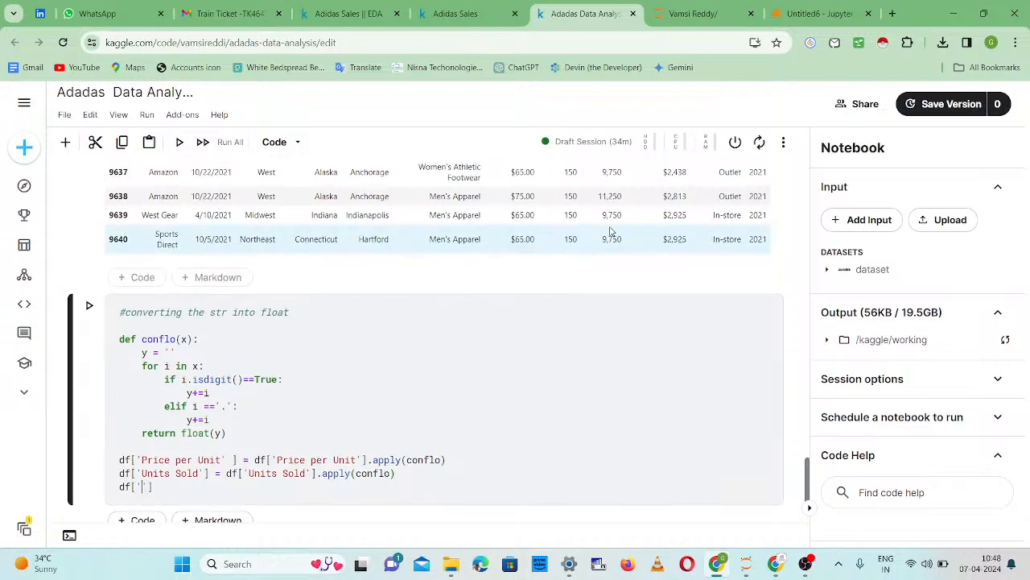
scroll(611, 231, up, 3)
mouse_move(609, 190)
mouse_down()
mouse_move(631, 193)
mouse_move(618, 199)
mouse_up()
click(619, 193)
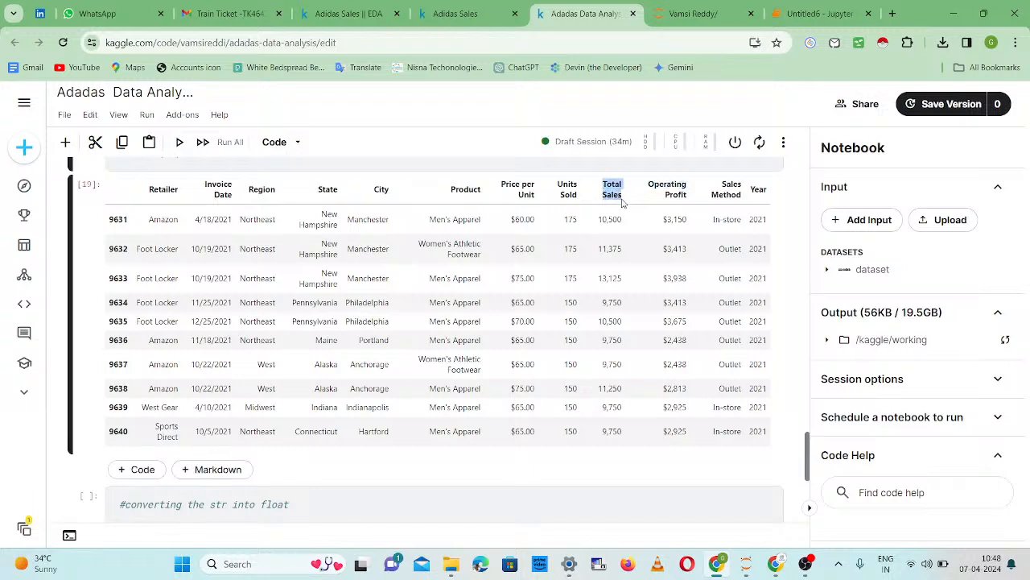
key(alt+Tab)
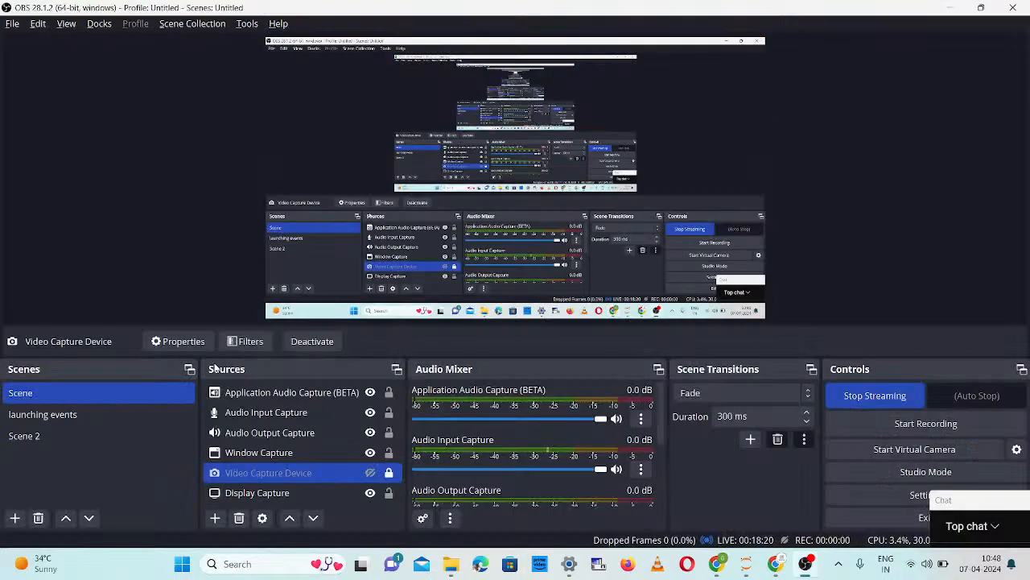
key(alt+Tab)
scroll(266, 427, down, 4)
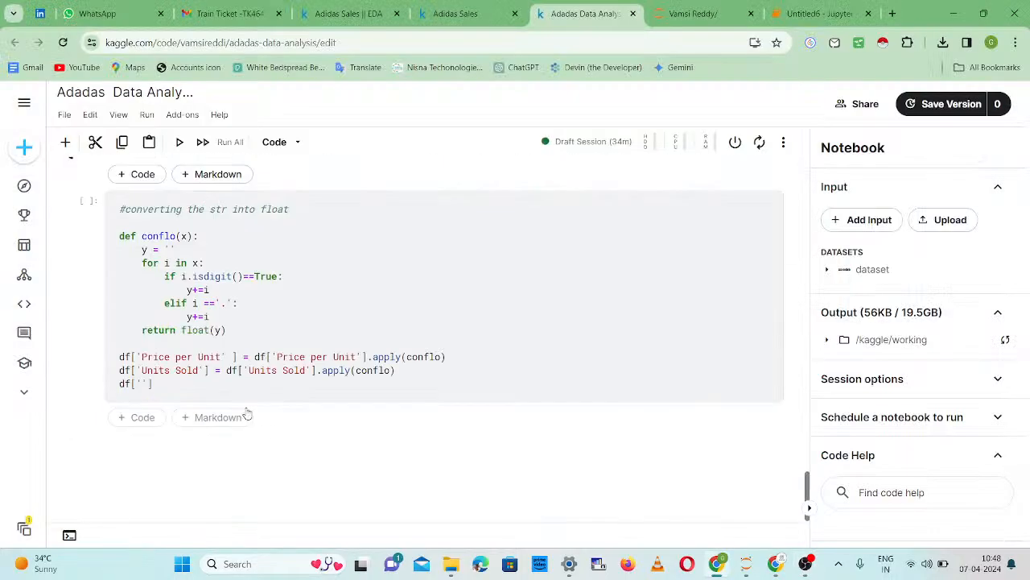
click(145, 384)
text(Total Sales'] = )
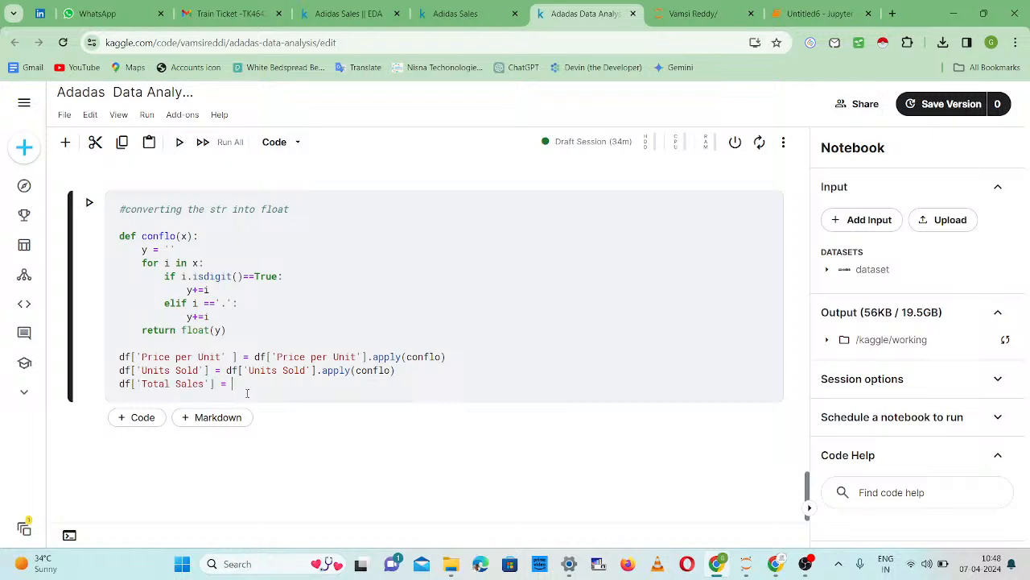
- Complete the Total Sales assignment with df['Total Sales'].apply(conflo)
text(df['Total Sales')
text(].app)
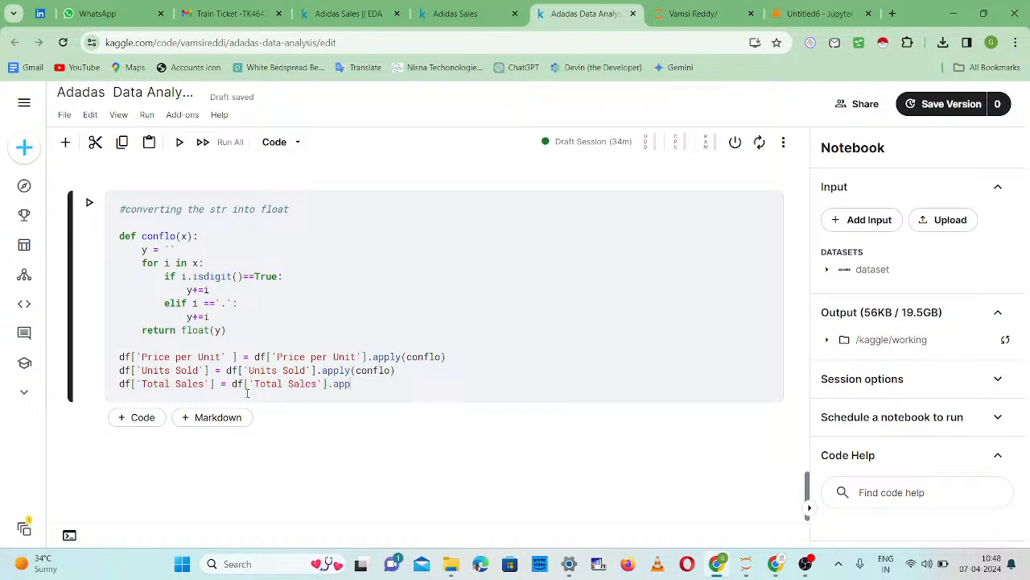
text(ly(conflo))
key(Return)
- Add df['Operating Profit'] = df['Operating Profit'].apply(conflo) below the Total Sales line, taking the column name from the records table, and run the cell
text(df[)
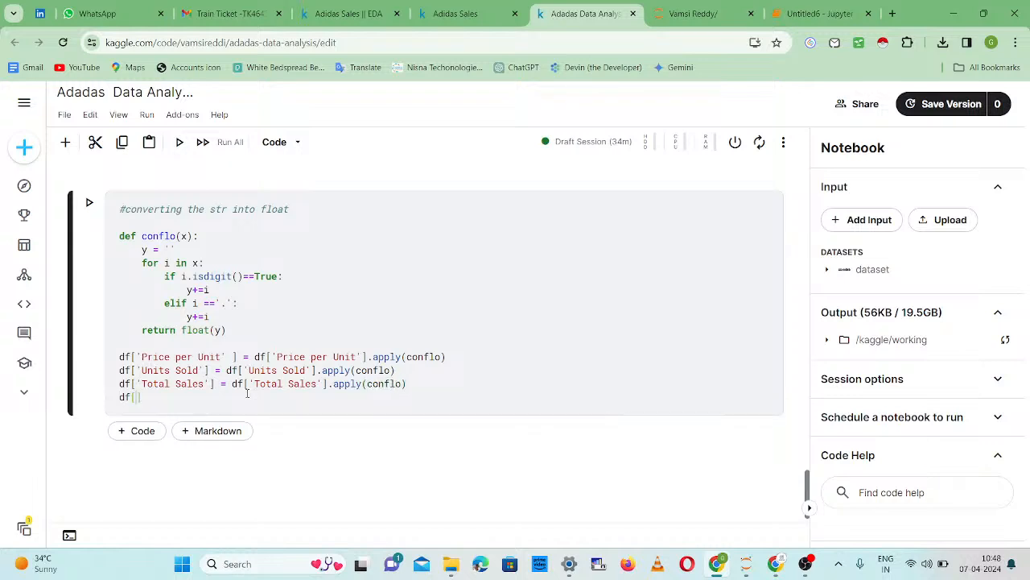
scroll(664, 238, up, 5)
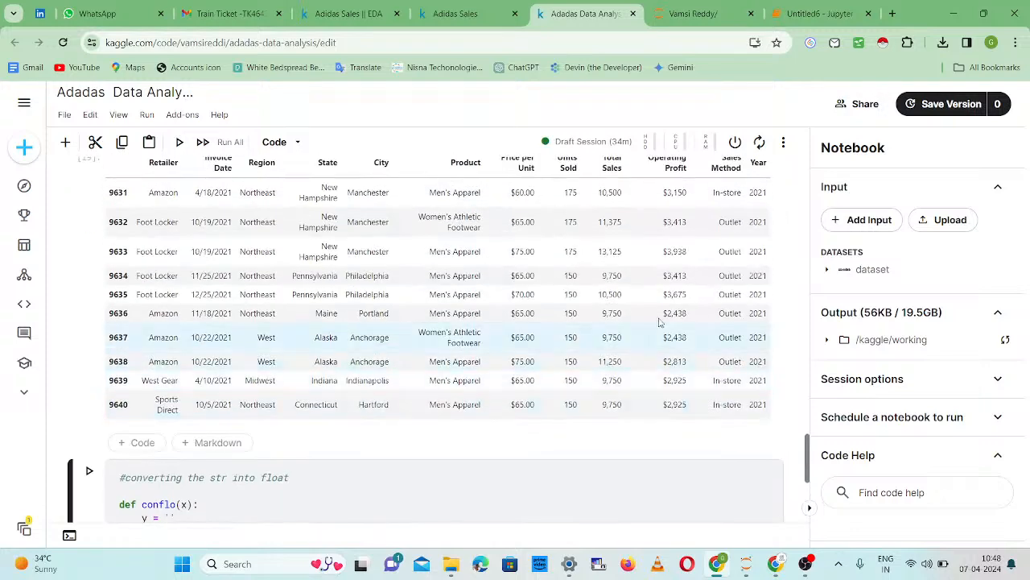
drag(650, 226, 690, 237)
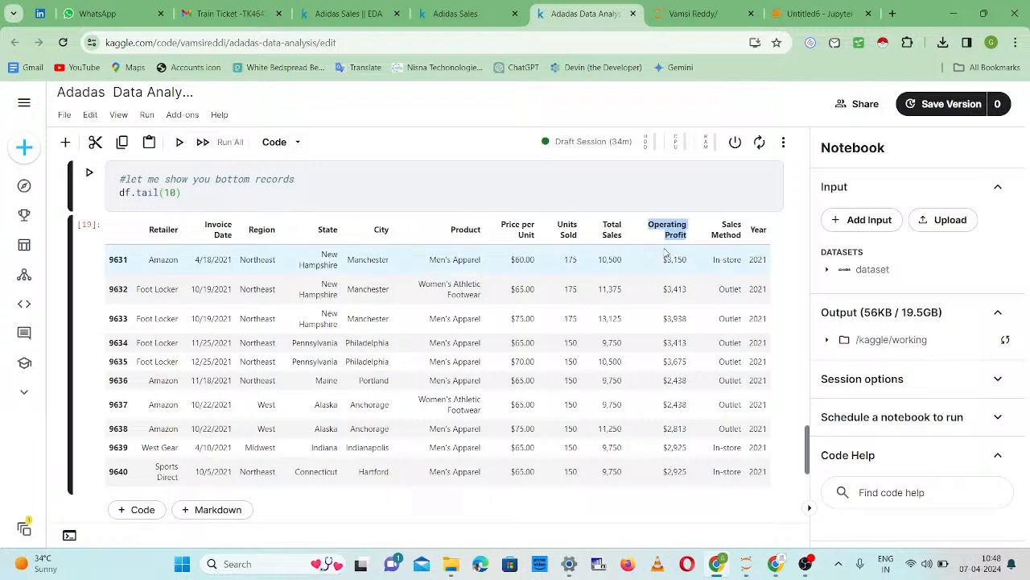
scroll(357, 280, down, 5)
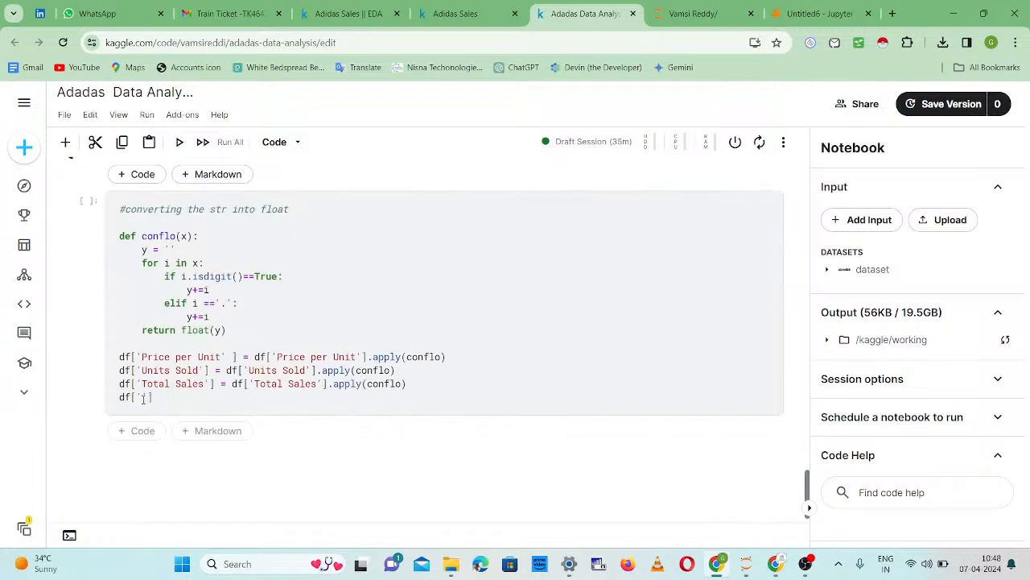
click(145, 398)
text(Operating Profit'])
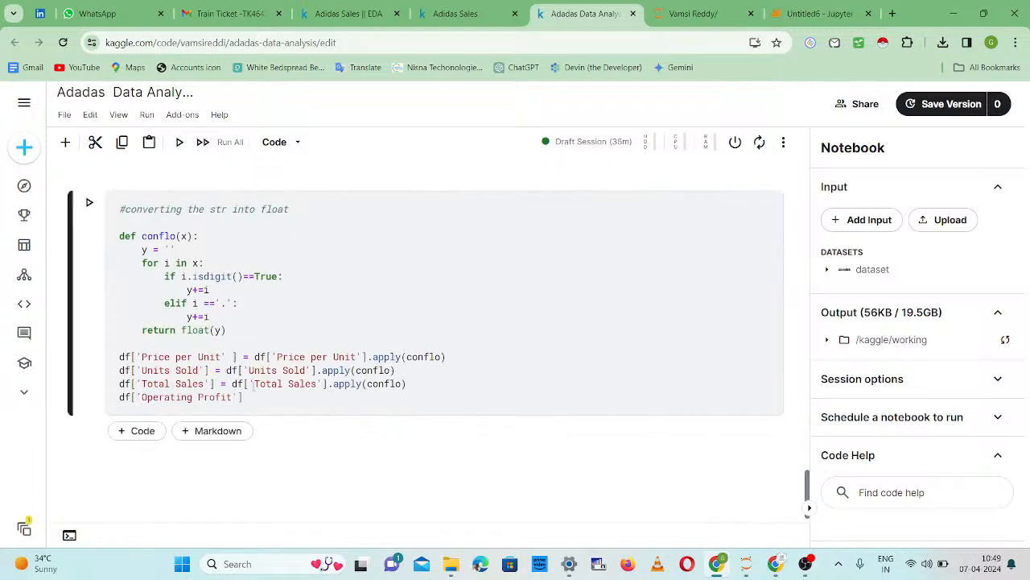
text( = df['Operating Profit'].appl)
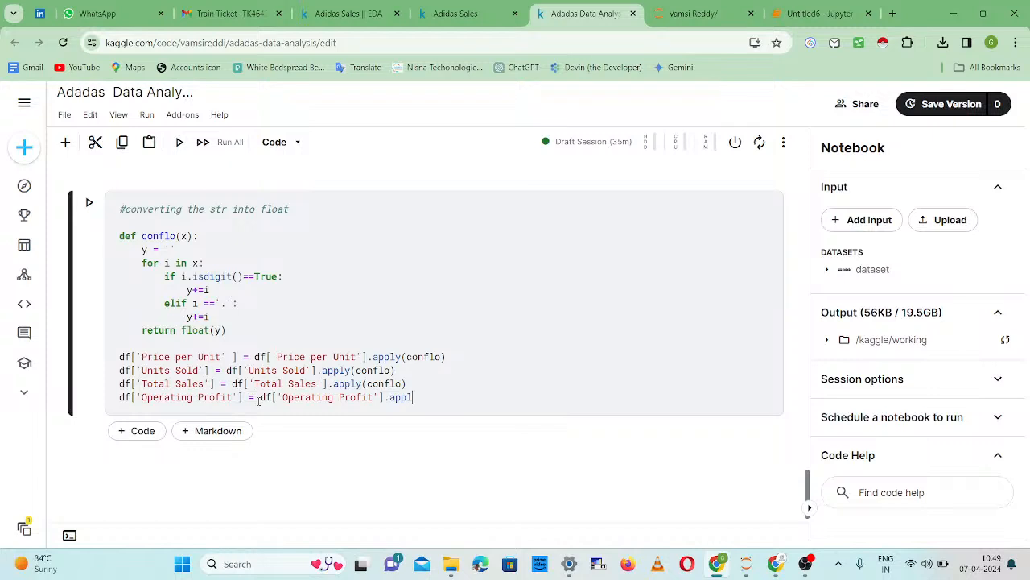
text(y(conflo)
key(shift+Return)
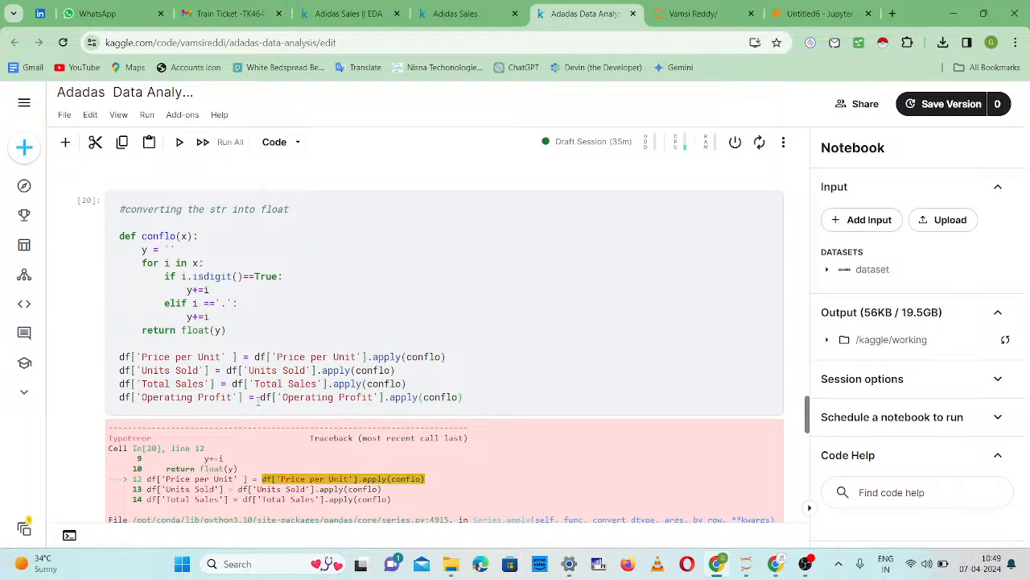
- Examine the traceback under the conversion cell to find the error type and the line that raised it
scroll(368, 413, down, 15)
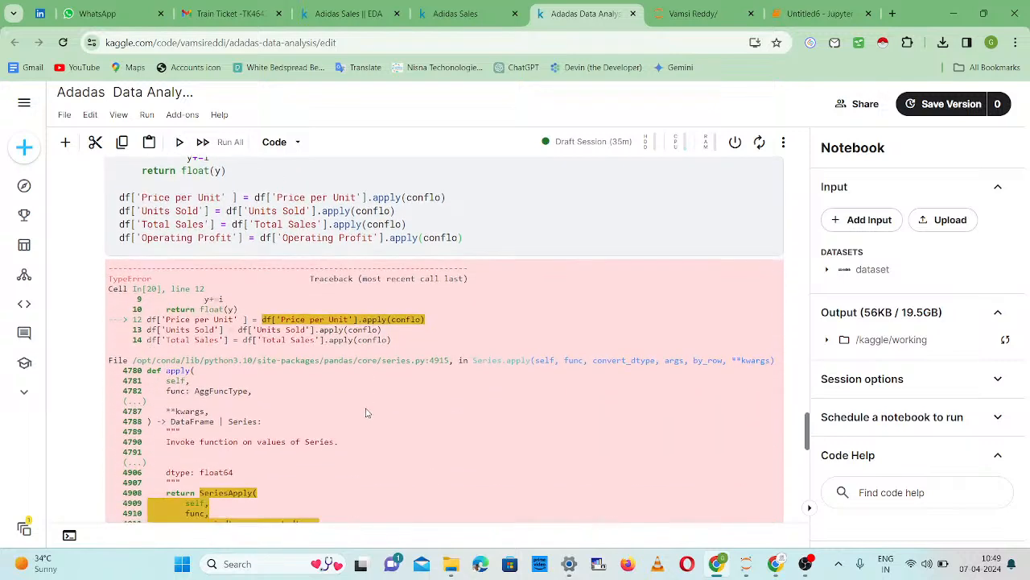
scroll(369, 412, down, 5)
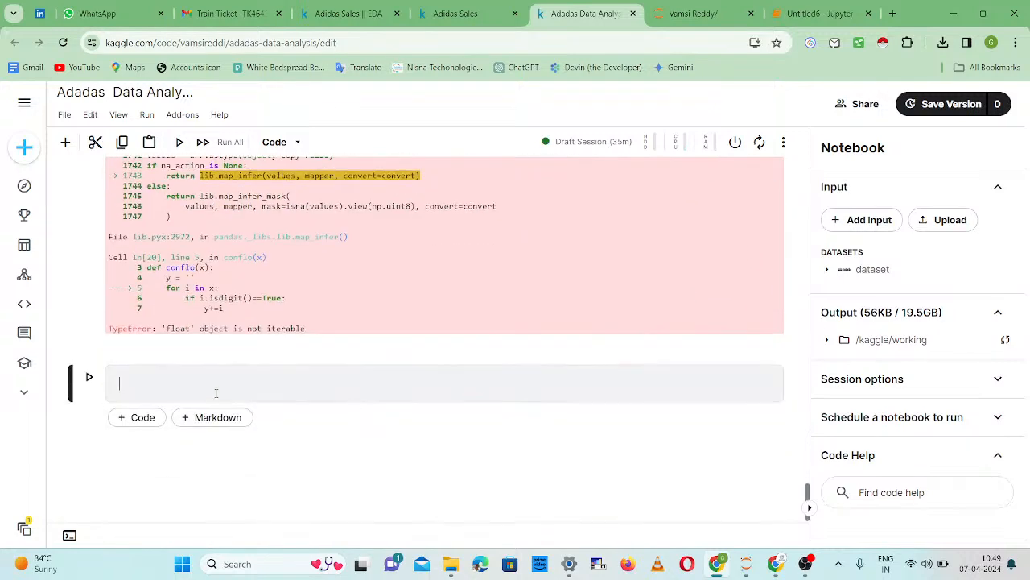
scroll(338, 342, up, 2)
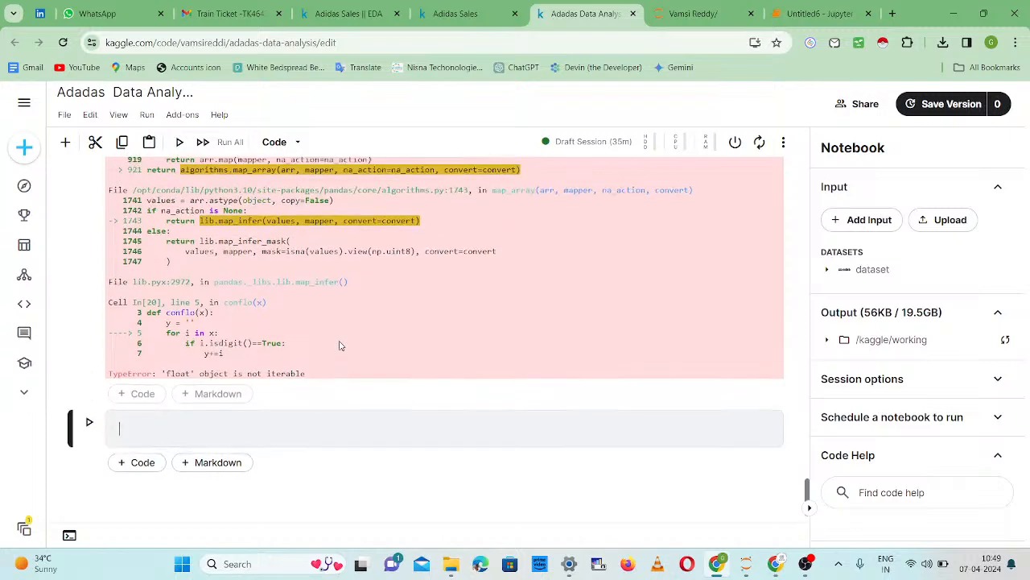
scroll(342, 344, up, 4)
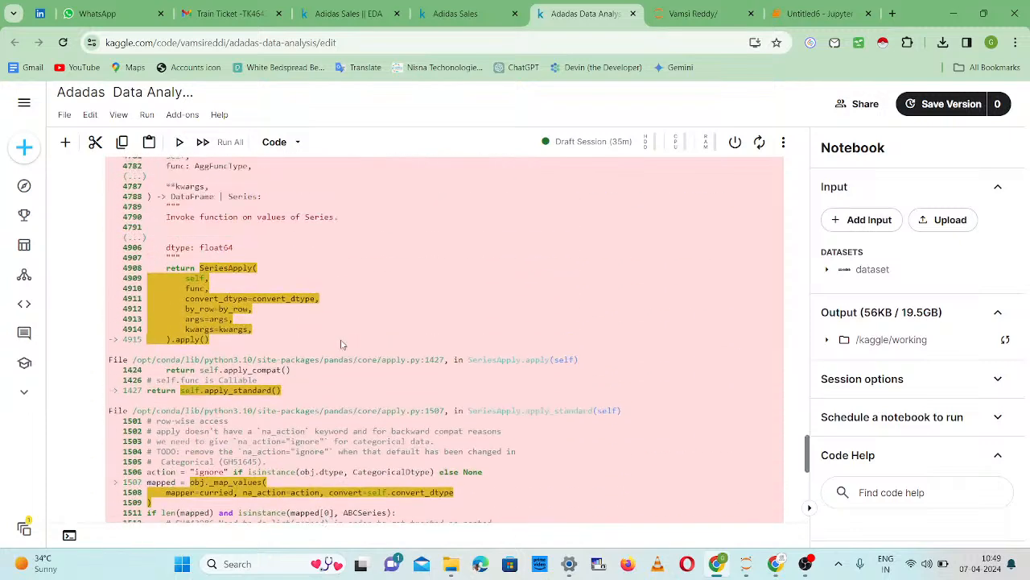
scroll(342, 342, down, 4)
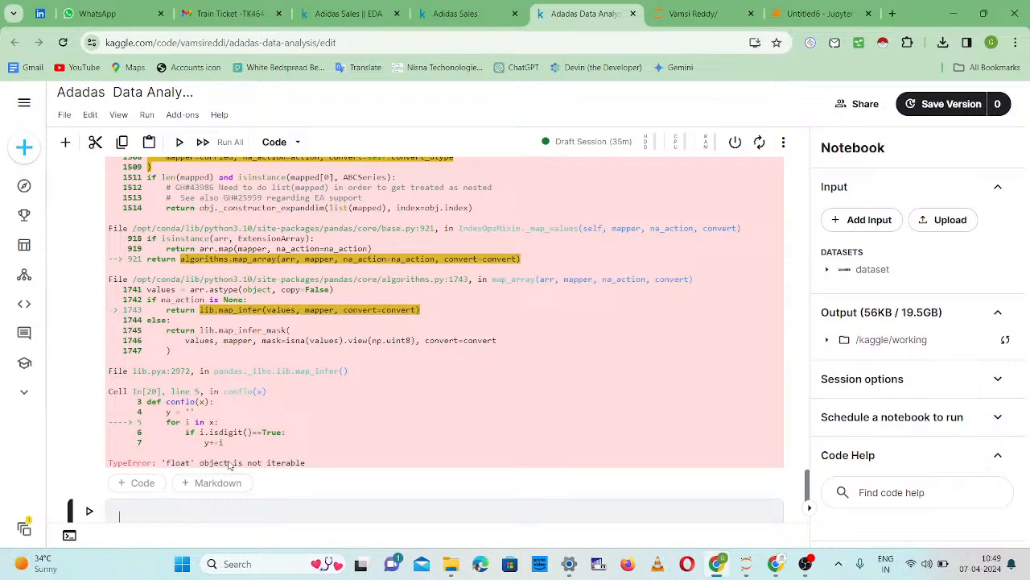
scroll(328, 458, up, 10)
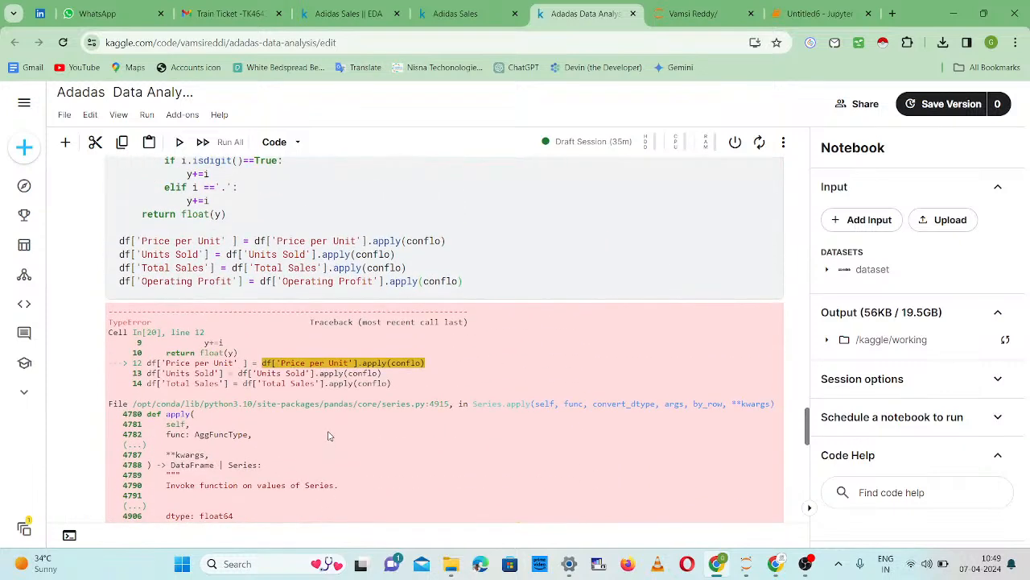
scroll(329, 431, up, 1)
scroll(329, 430, up, 2)
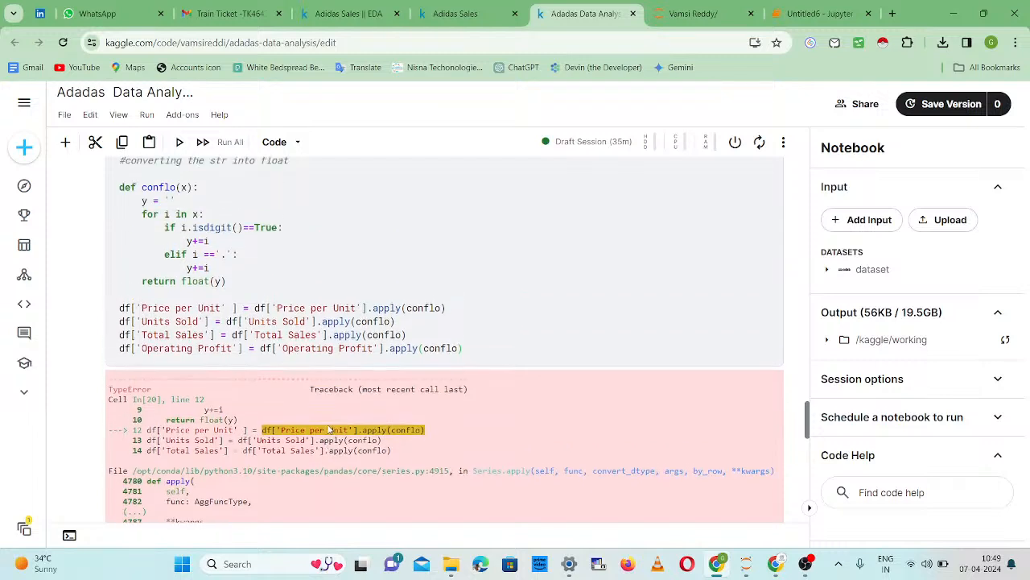
- Move the four apply(conflo) assignments out of the function cell into the new cell below, running both cells
drag(119, 307, 508, 350)
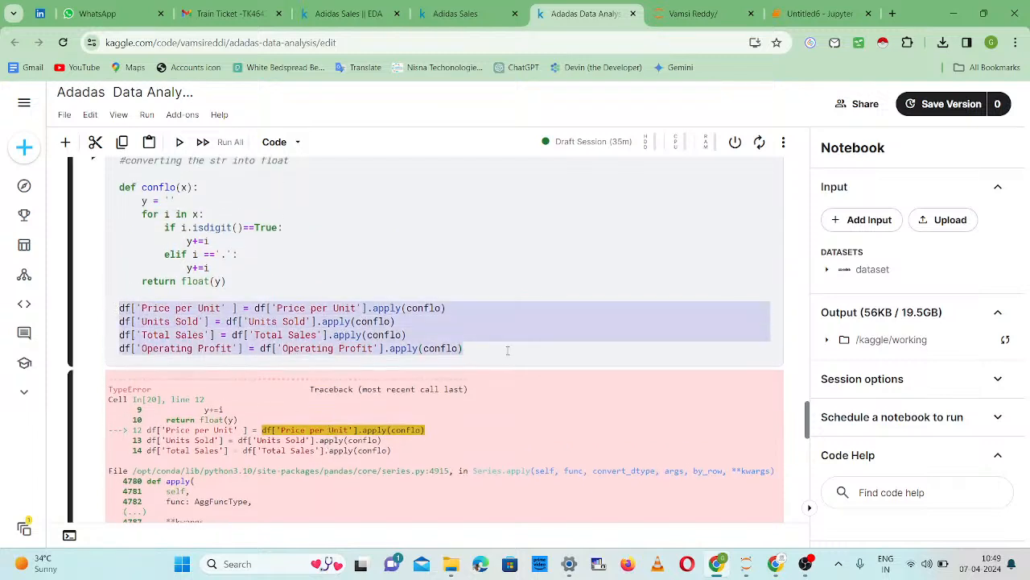
key(BackSpace)
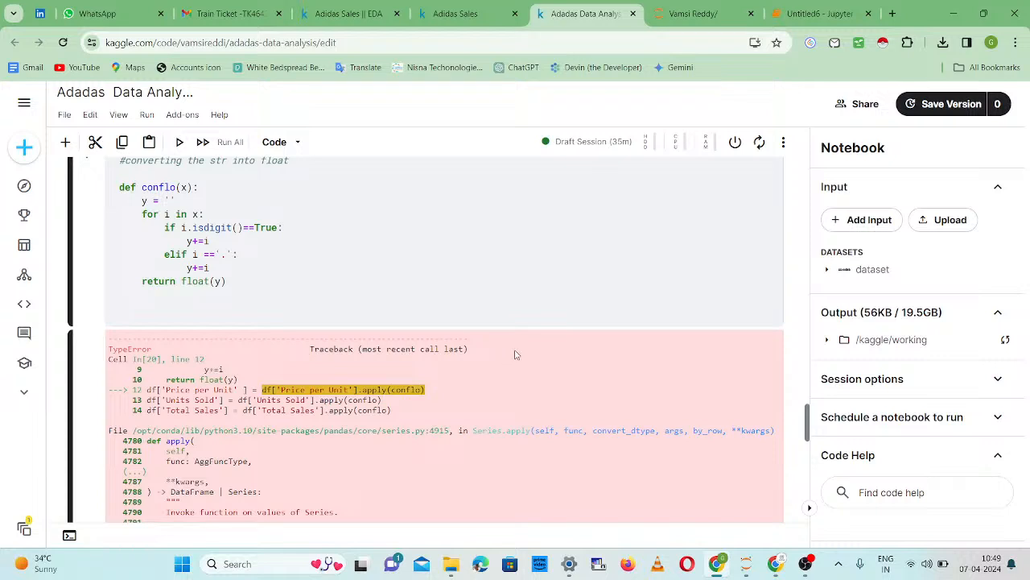
key(shift+Return)
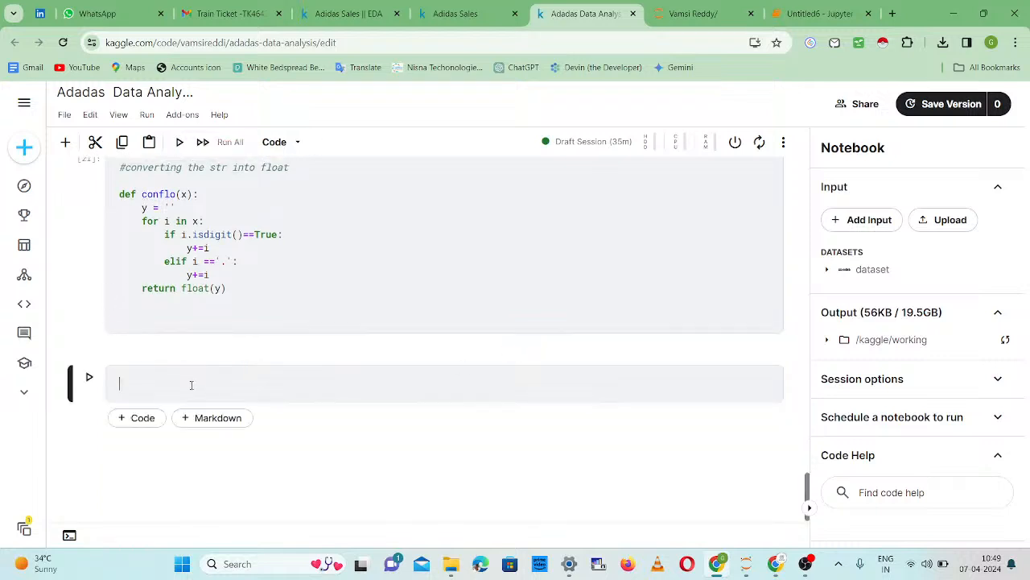
text(df['Price per Unit' ] = df['Price per Unit'].apply(conflo) df['Units Sold'] = df['Units Sold'].apply(conflo) df['Total Sales'] = df['Total Sales'].apply(conflo) df['Operating Profit'] = df['Operating Profit'].apply(conflo))
key(shift+Return)
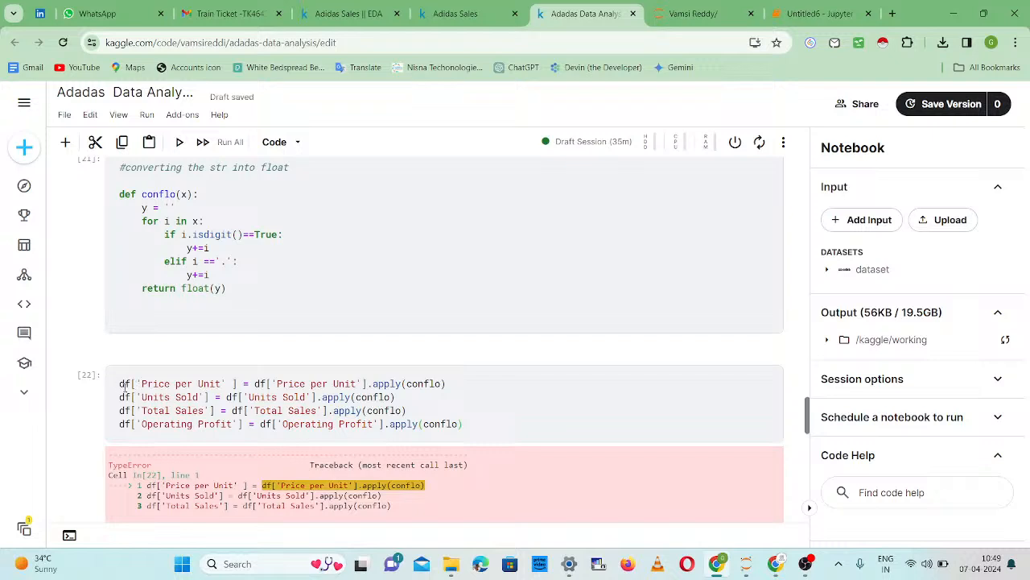
- Comment out the Price per Unit assignment with # and rerun the cell for the other three columns
click(121, 384)
text(#)
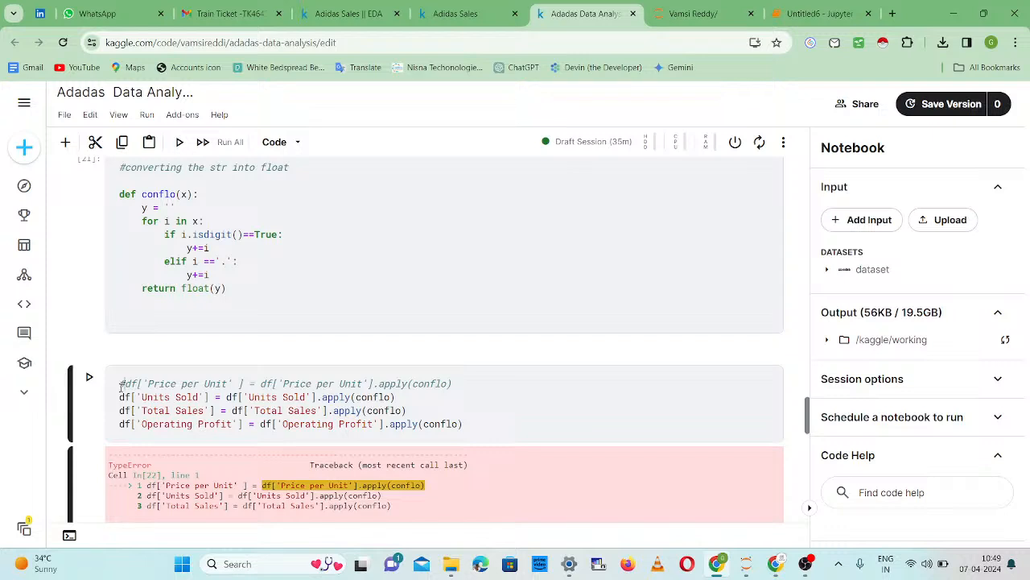
key(shift+Return)
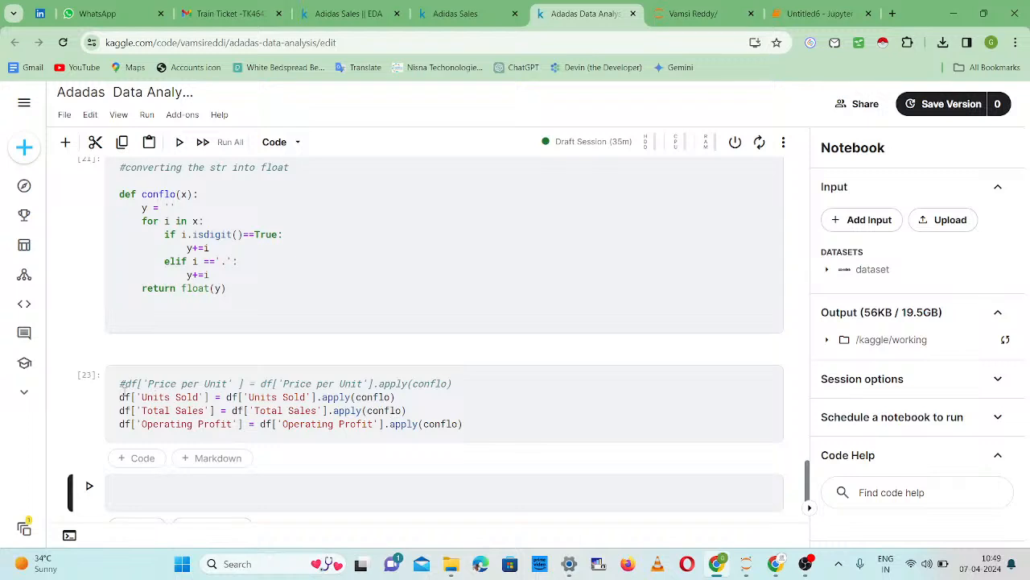
- Move the commented Price per Unit assignment into its own cell below as active code and run it
drag(452, 384, 127, 384)
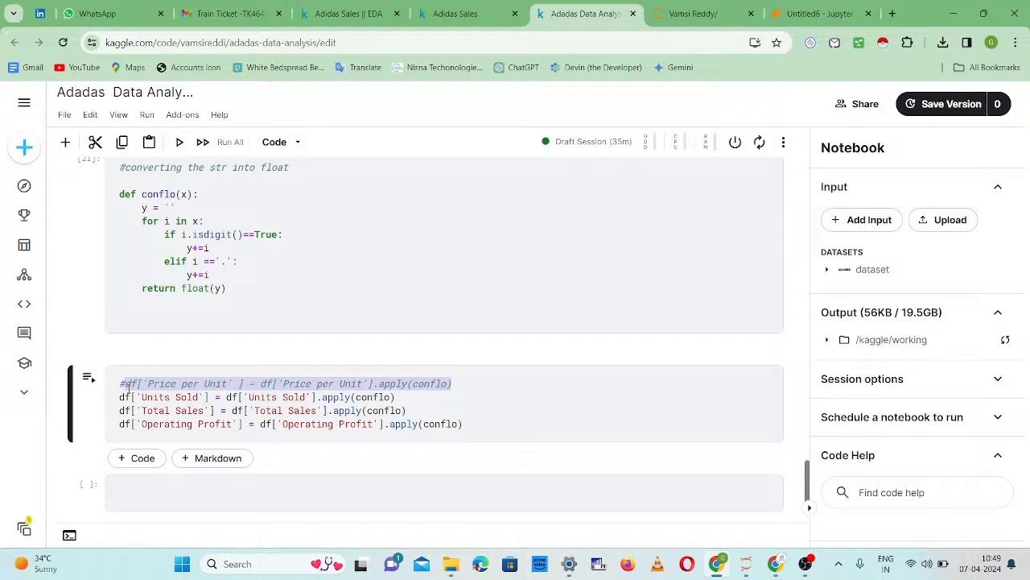
key(BackSpace)
click(155, 498)
text(df['Price per Unit'] = df['Price per Unit'].apply(conflo))
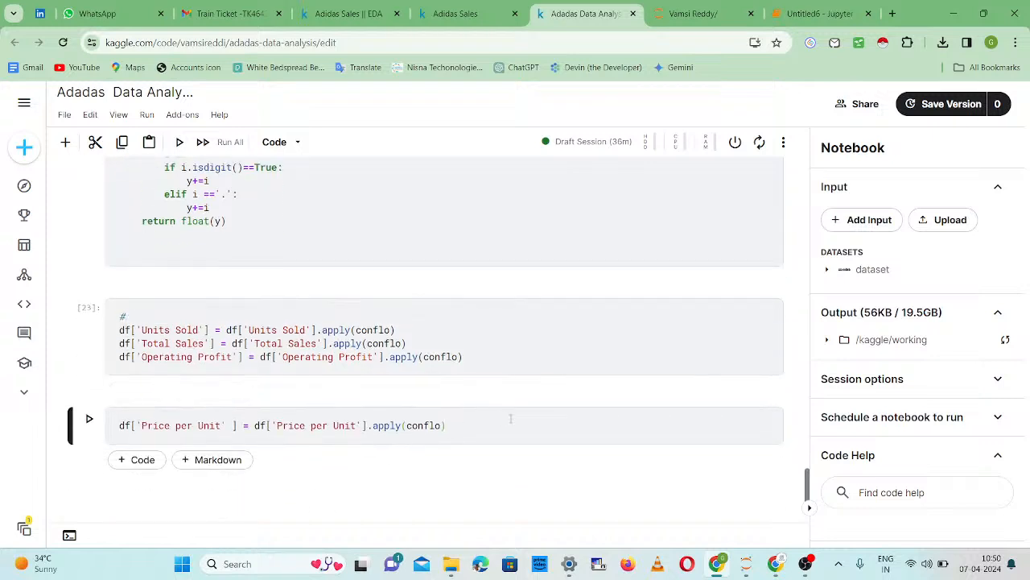
key(shift+Return)
- Copy the message "TypeError: 'float' object is not iterable" from the Price per Unit cell's output and search Google for it in a new tab
scroll(498, 445, down, 1)
scroll(497, 445, up, 15)
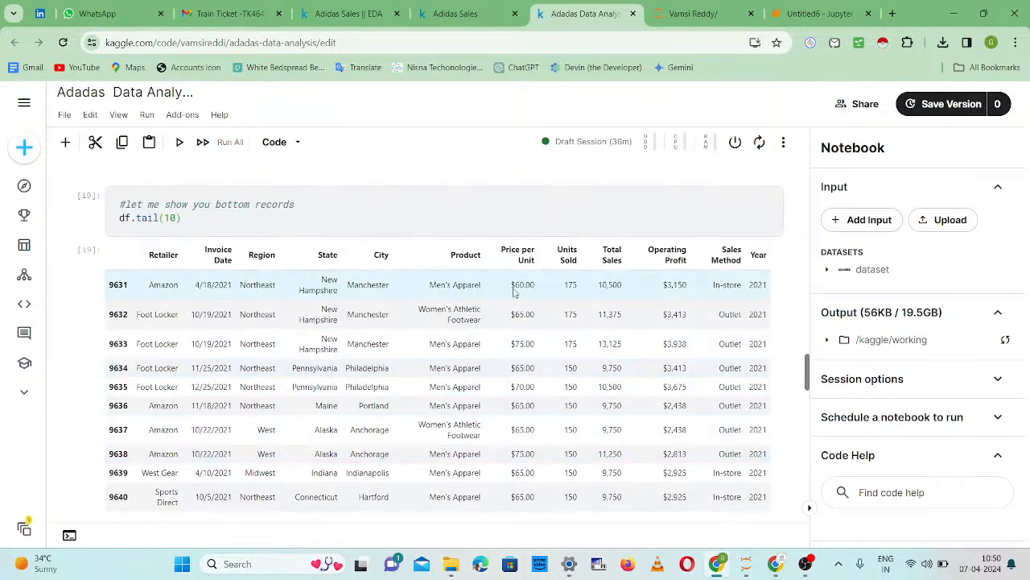
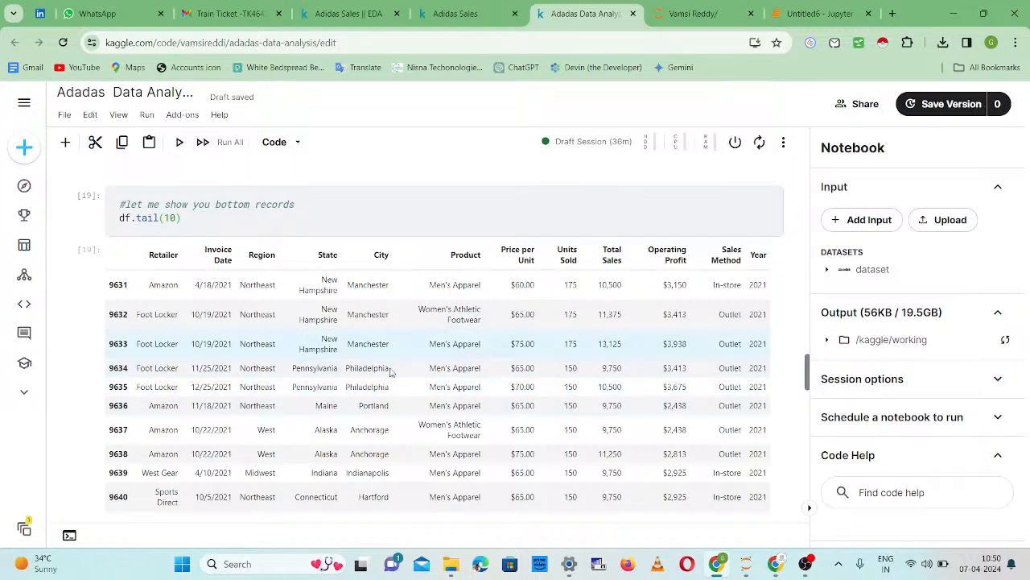
scroll(341, 419, down, 15)
scroll(341, 418, down, 4)
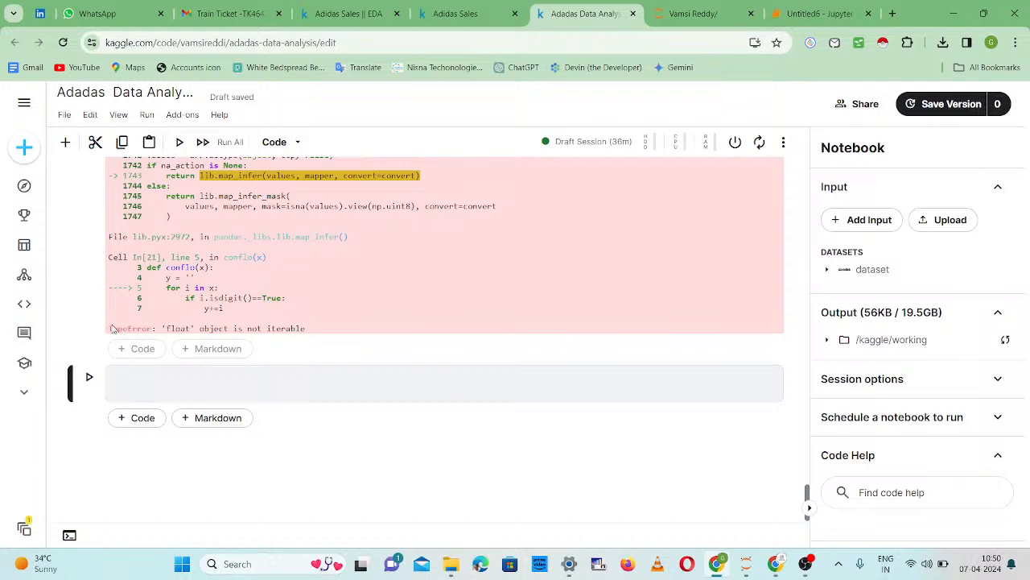
click(112, 329)
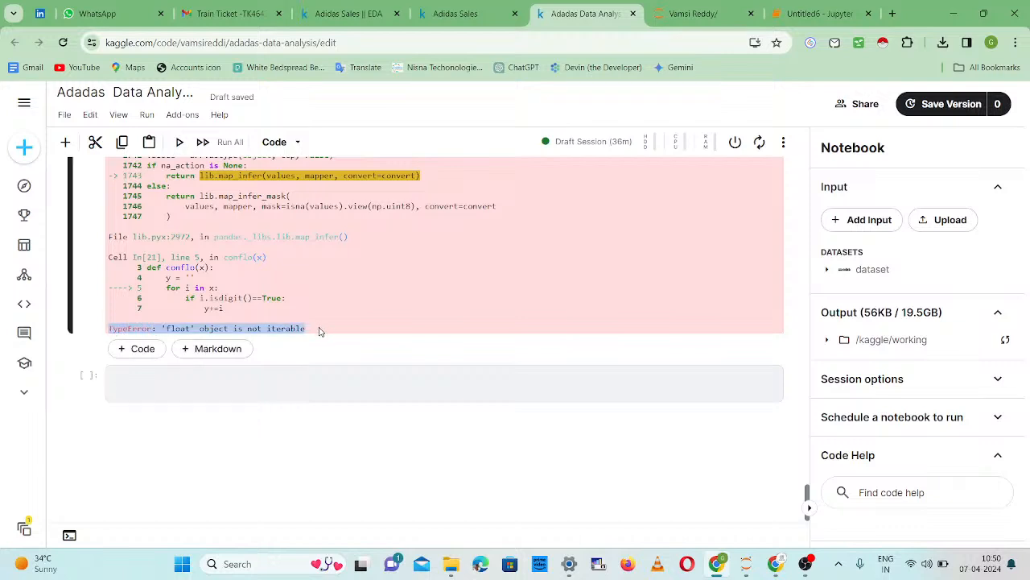
click(891, 15)
text(TypeError: 'float' object is not iterable)
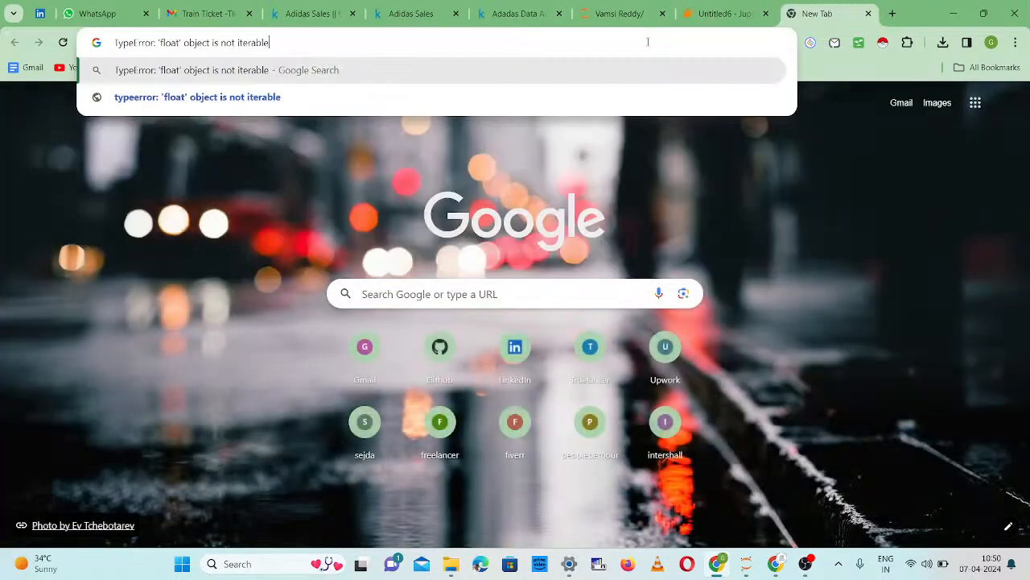
key(Return)
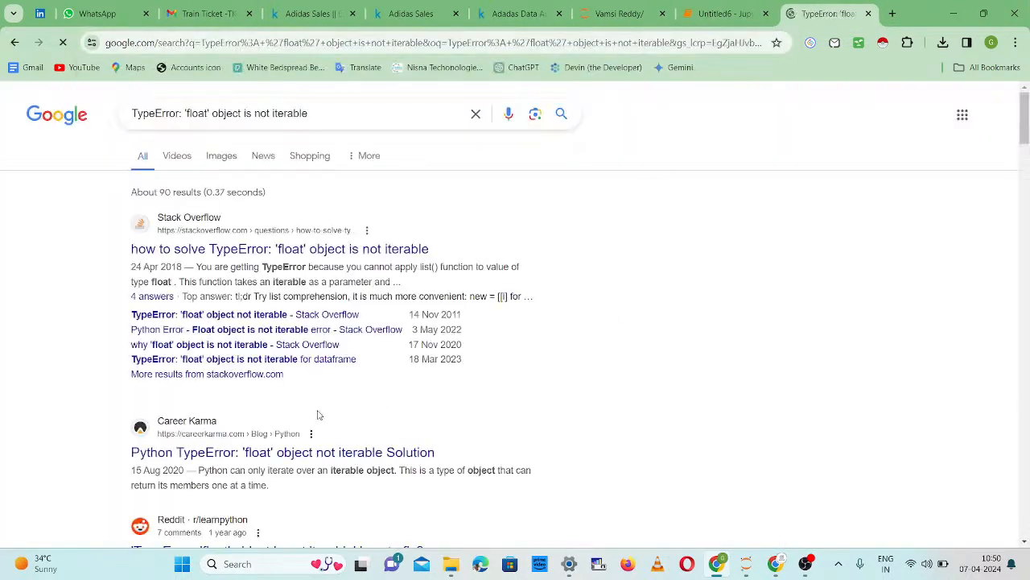
- Open the Stack Overflow question "how to solve TypeError: 'float' object is not iterable" and read through its answers
click(238, 251)
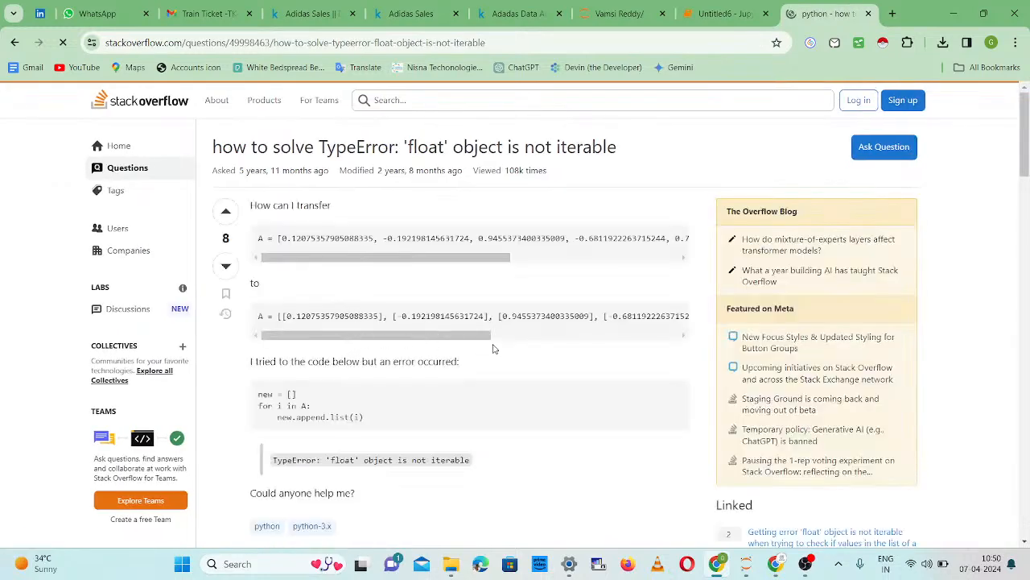
scroll(494, 349, down, 3)
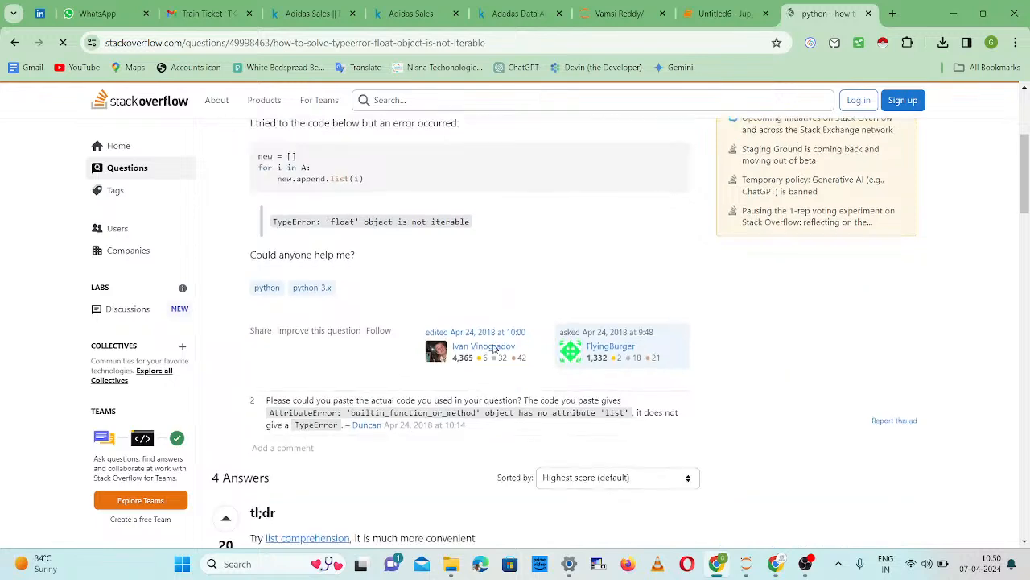
scroll(494, 348, down, 3)
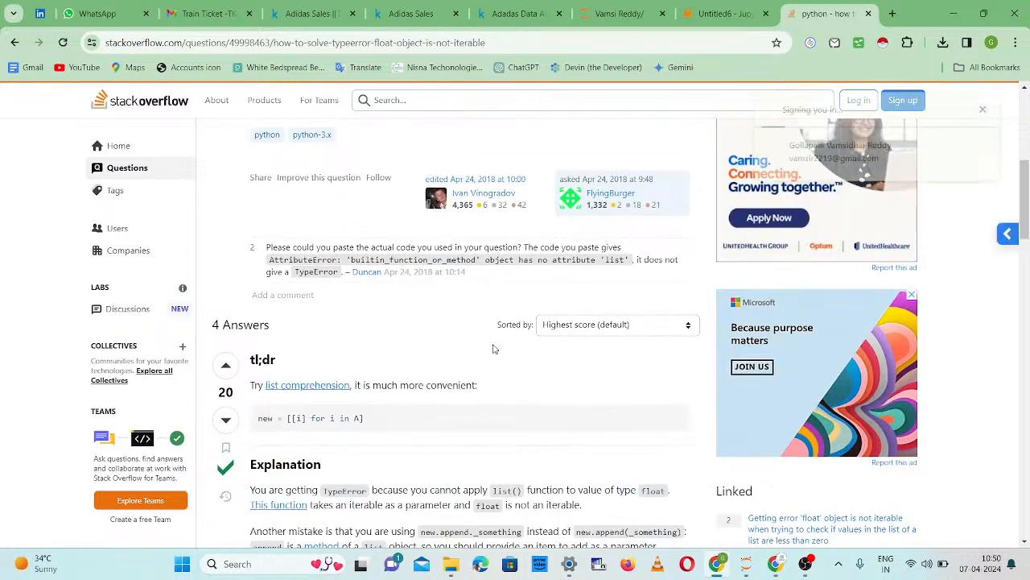
scroll(494, 348, down, 3)
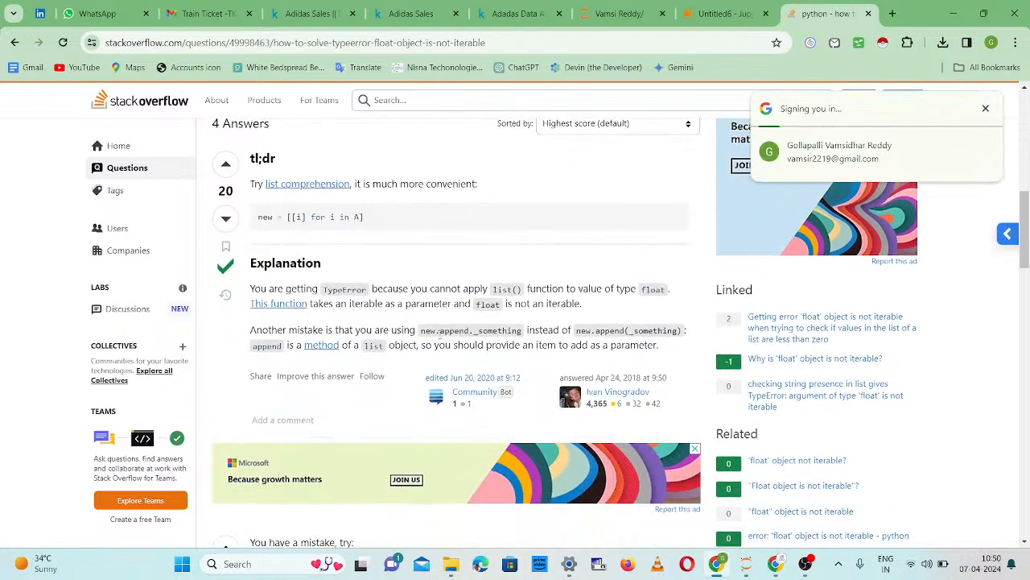
scroll(325, 304, down, 7)
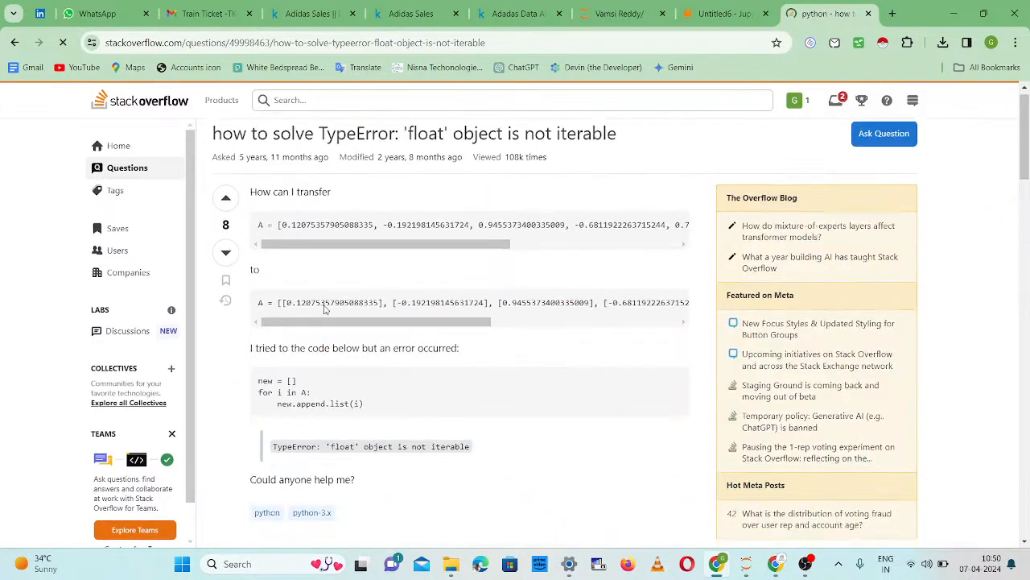
scroll(324, 309, down, 7)
scroll(316, 304, up, 3)
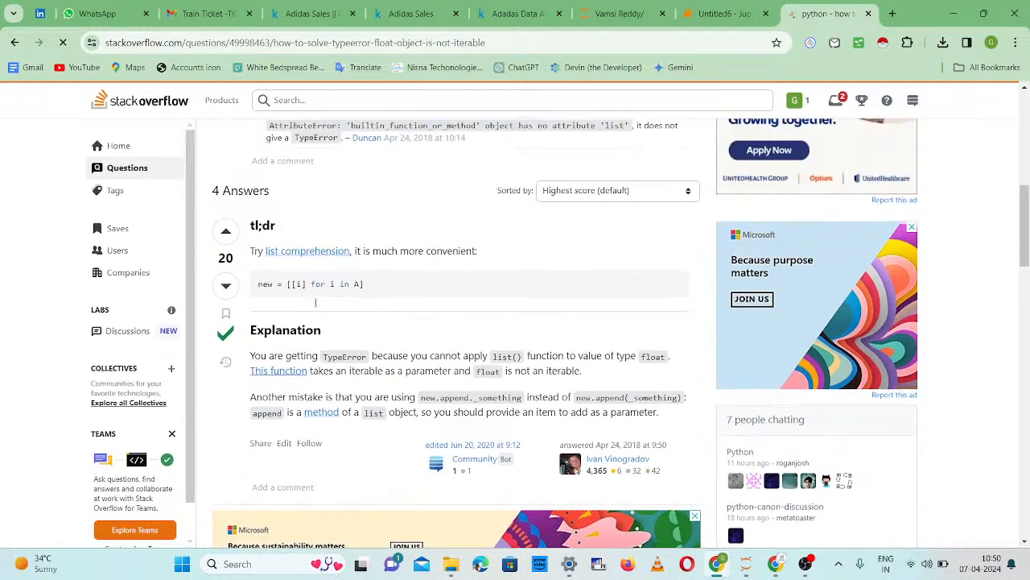
scroll(318, 306, up, 5)
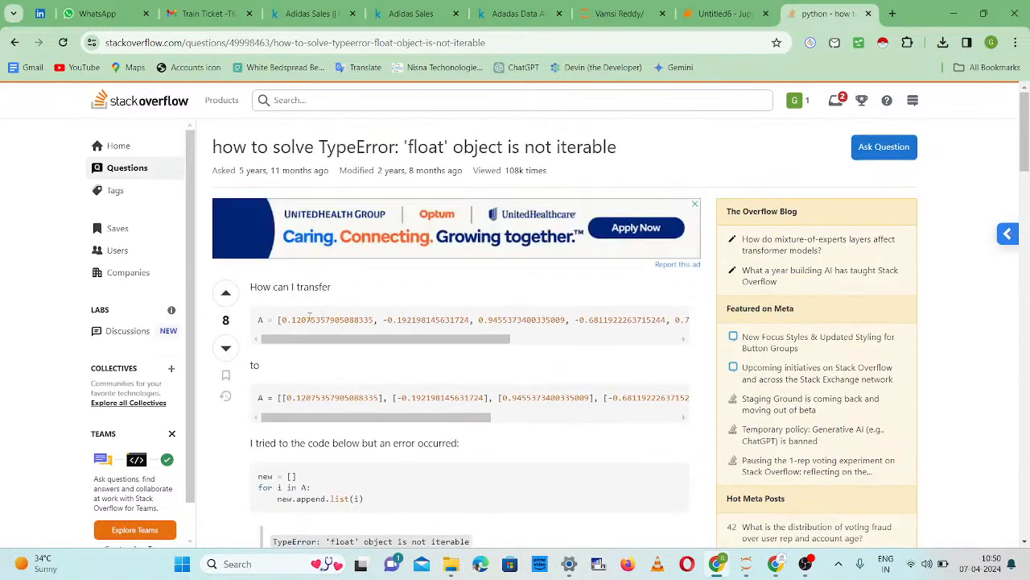
- Read the remaining answers further down the Stack Overflow page
scroll(304, 314, down, 15)
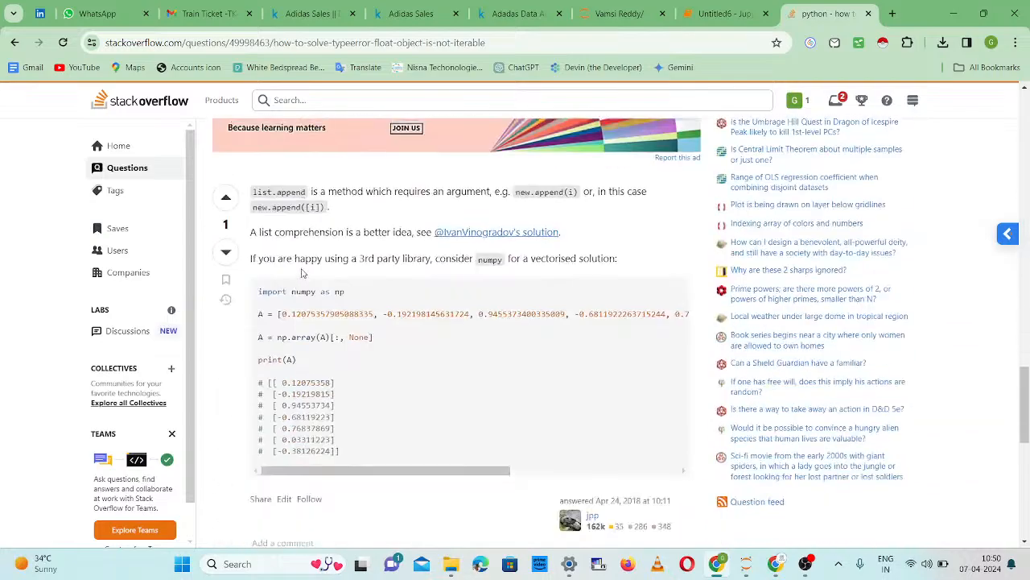
scroll(298, 273, down, 4)
scroll(298, 273, up, 8)
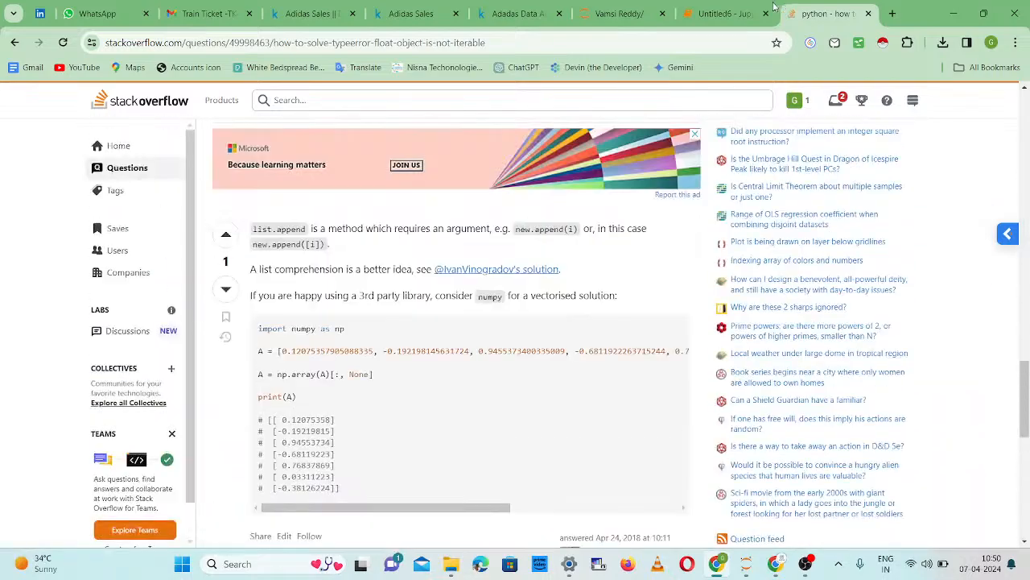
- Go back to the Google results, open the r/learnpython thread "'TypeError: 'float' object is not iterable' how to fix?" and read its replies
click(14, 42)
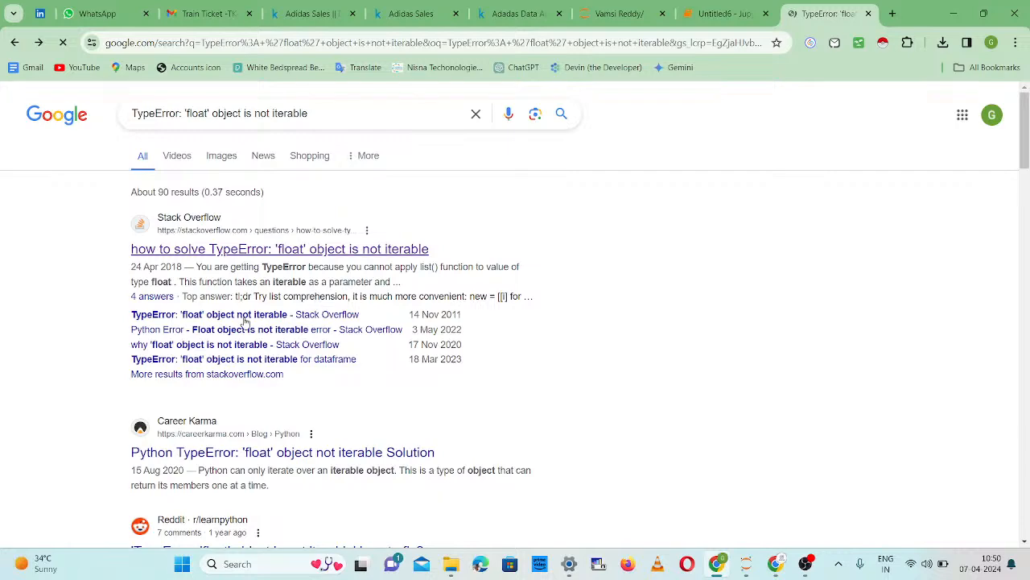
scroll(246, 322, down, 3)
scroll(245, 322, down, 1)
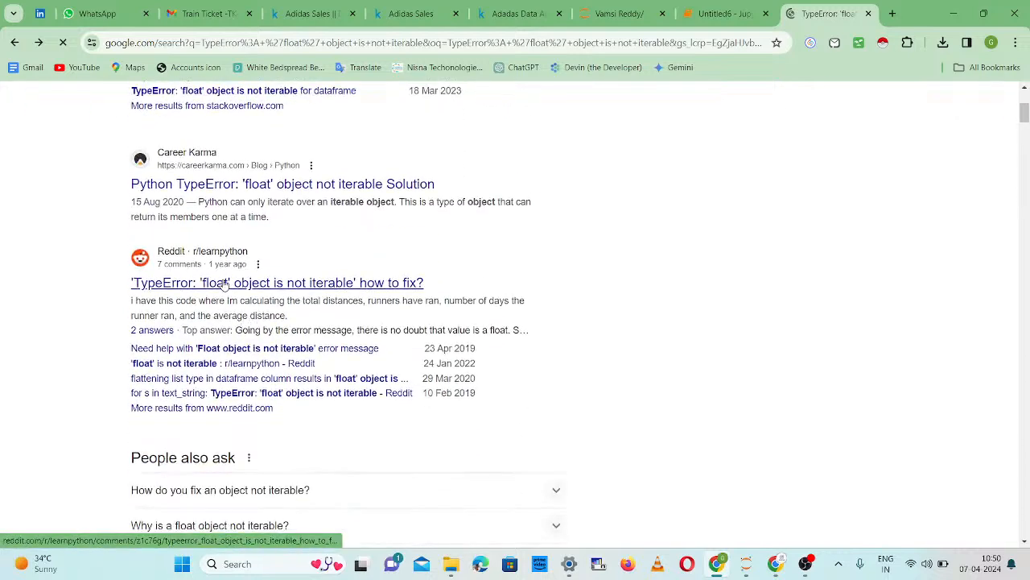
click(226, 283)
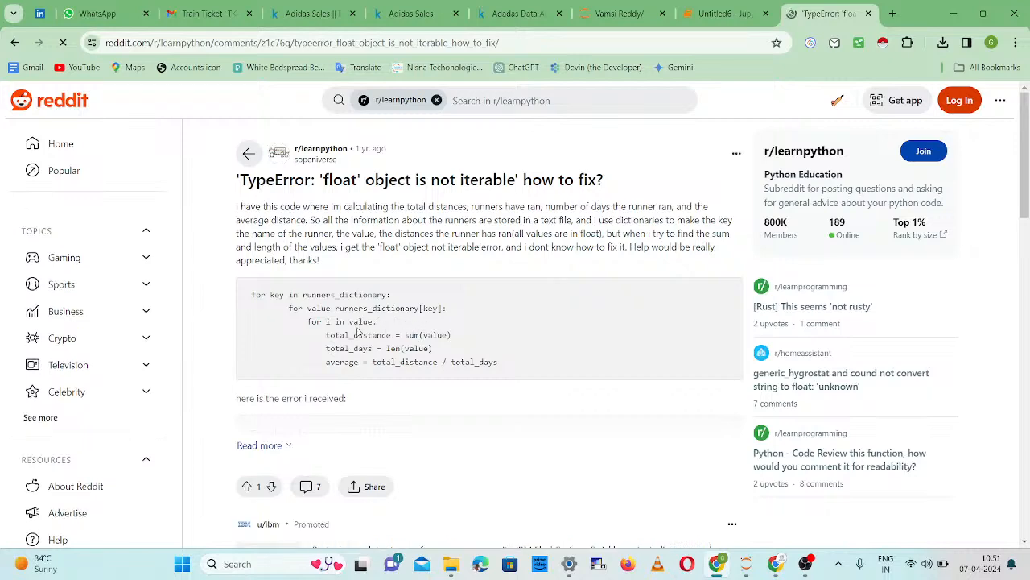
scroll(354, 322, down, 2)
scroll(358, 332, down, 4)
scroll(355, 329, down, 4)
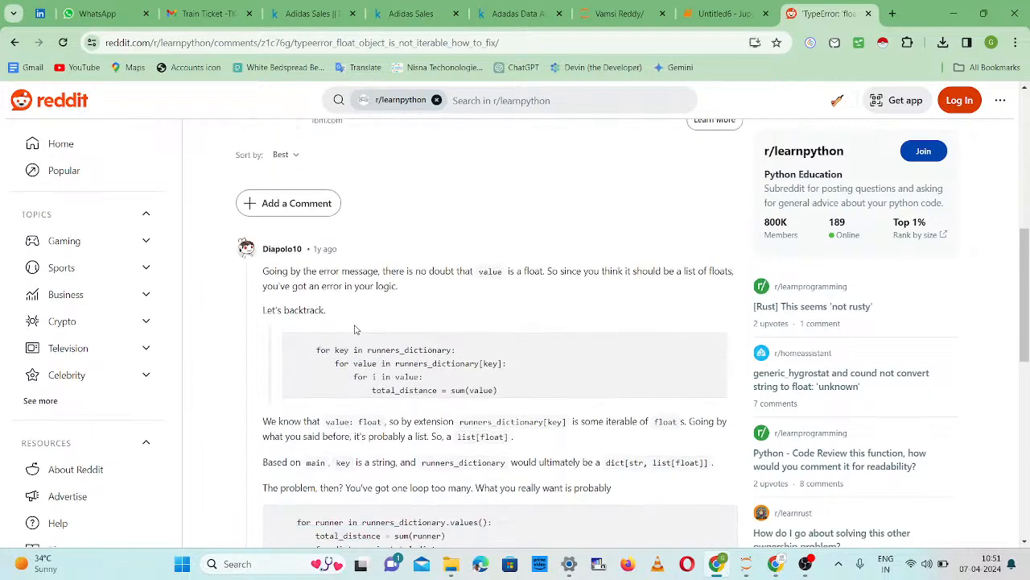
scroll(355, 329, down, 1)
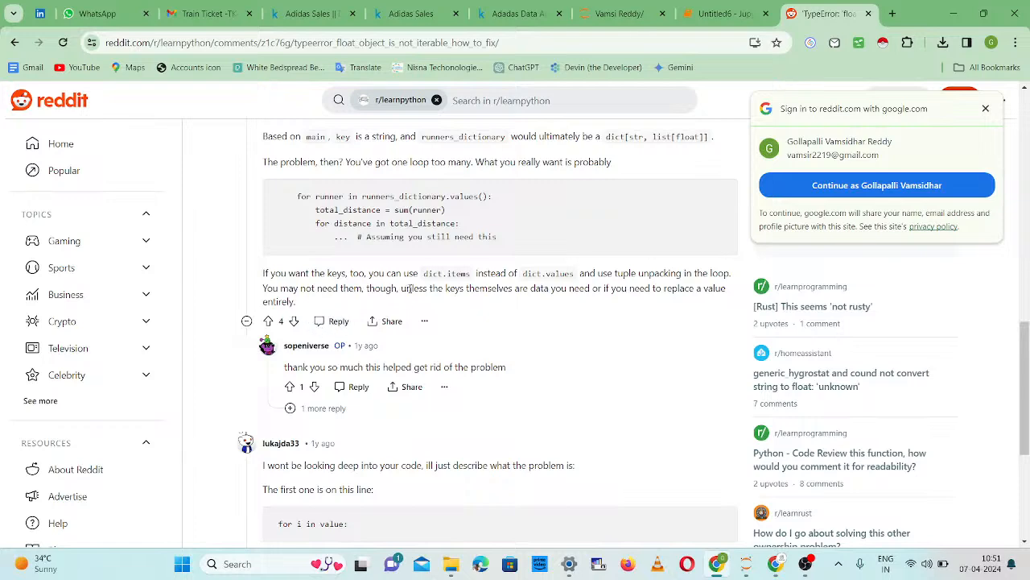
- Return to the Kaggle notebook, comment out the Price per Unit assignment with # and rerun its cell
click(497, 11)
scroll(202, 321, up, 10)
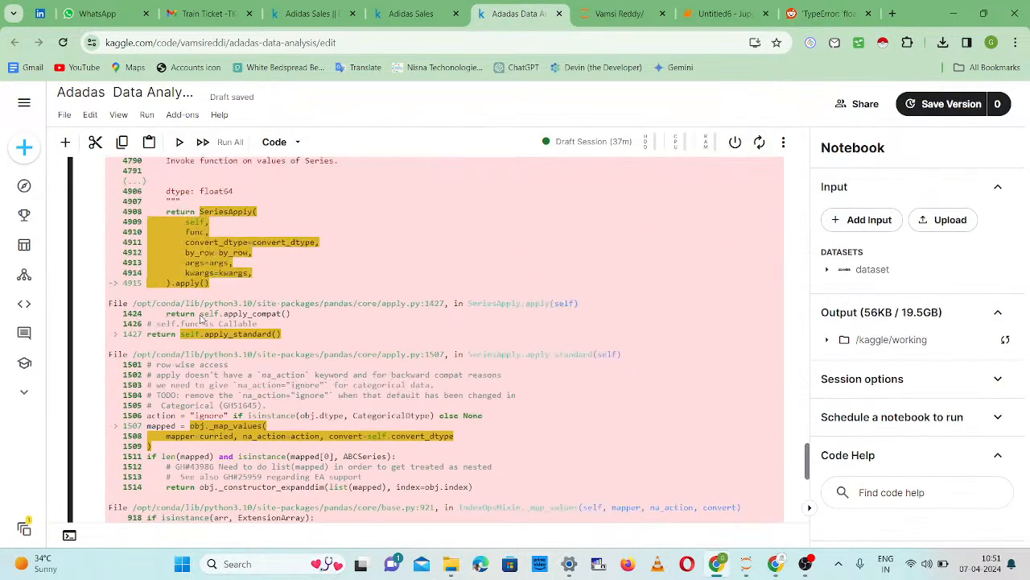
scroll(201, 320, up, 1)
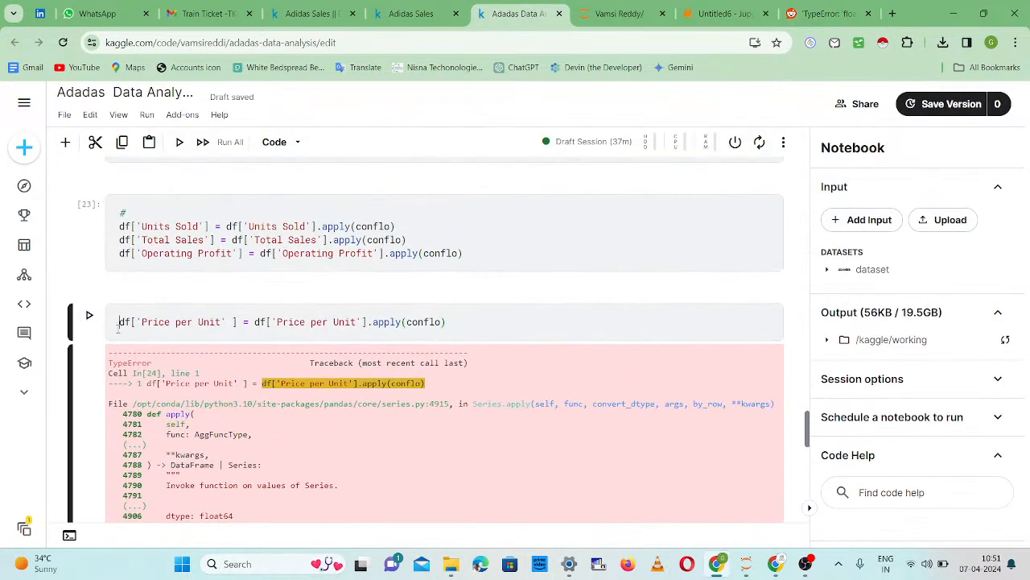
click(119, 326)
text(#)
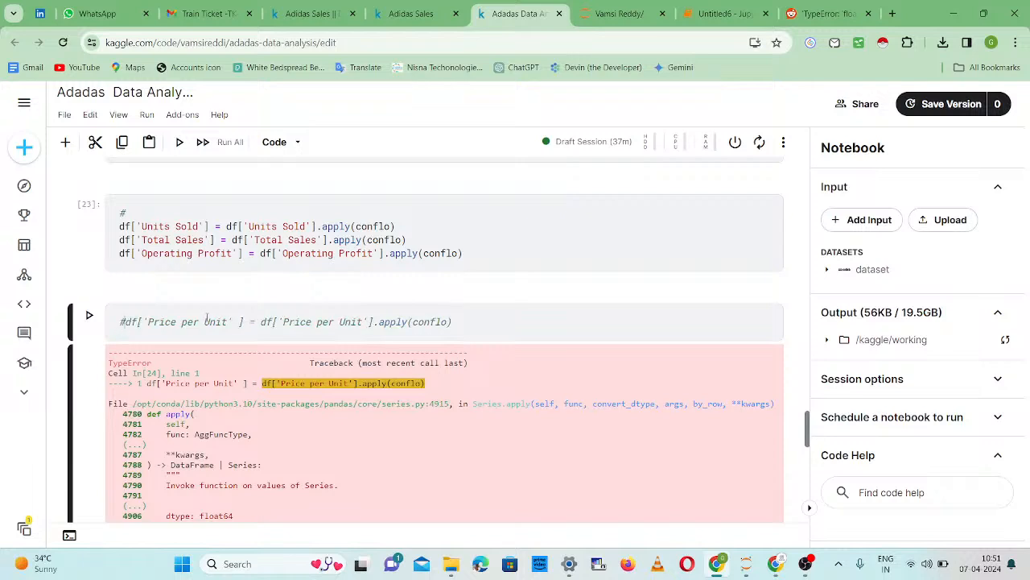
key(shift+Return)
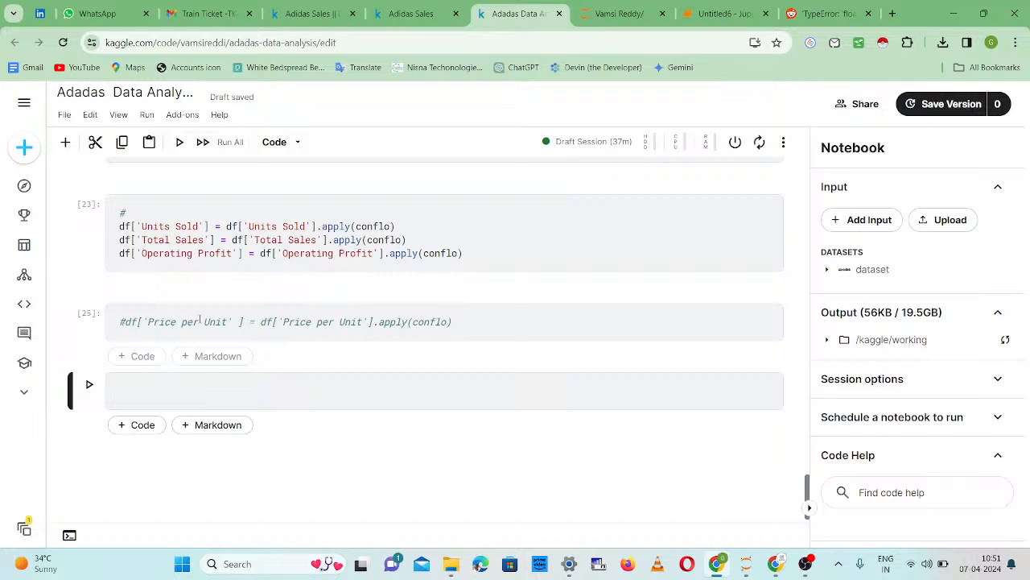
- Start the new empty cell with the comment "#show the changed the datatype"
click(242, 393)
text(#)
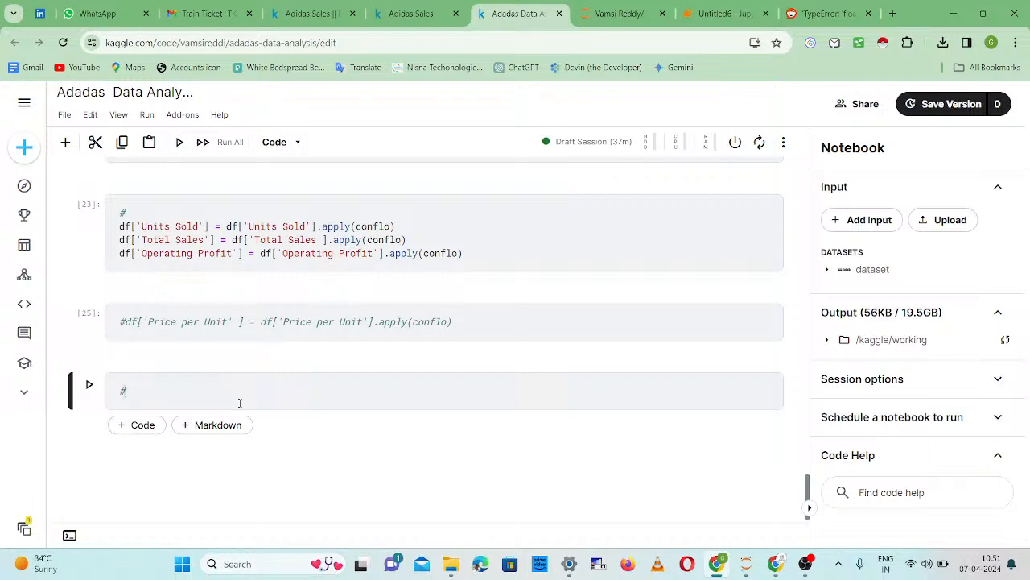
text(show the changed the datatype)
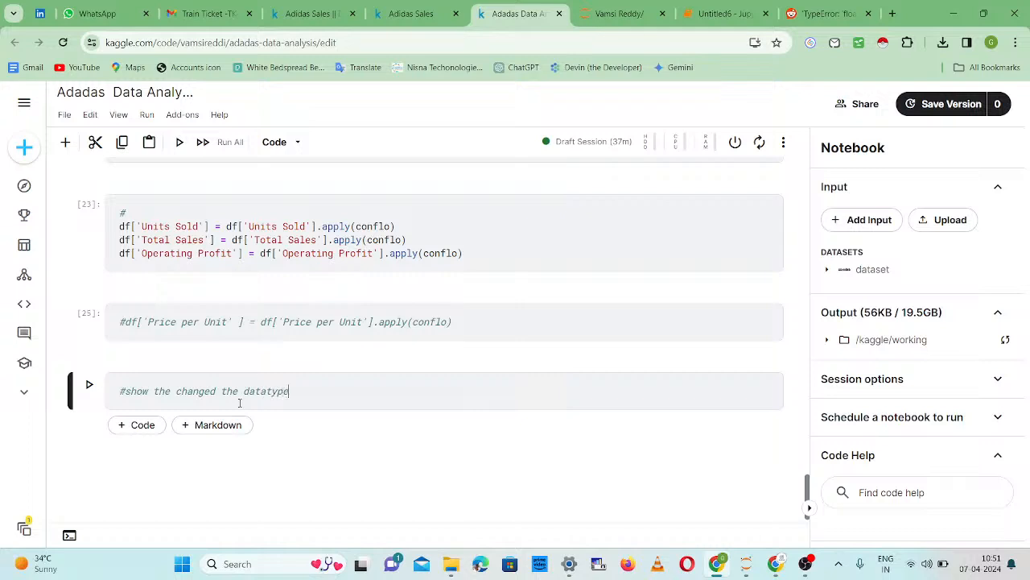
key(Return)
key(Return)
- Below the comment, write a df column selection listing 'Units Sold' and 'Total Sales', reusing the names from the conversion cell
text(df[[')
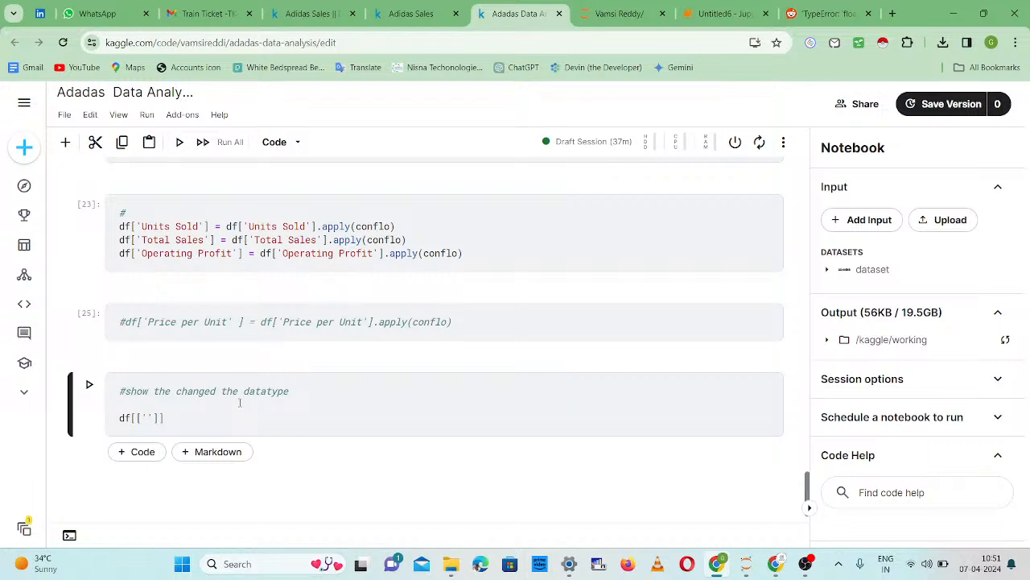
drag(201, 227, 142, 226)
key(ctrl+c)
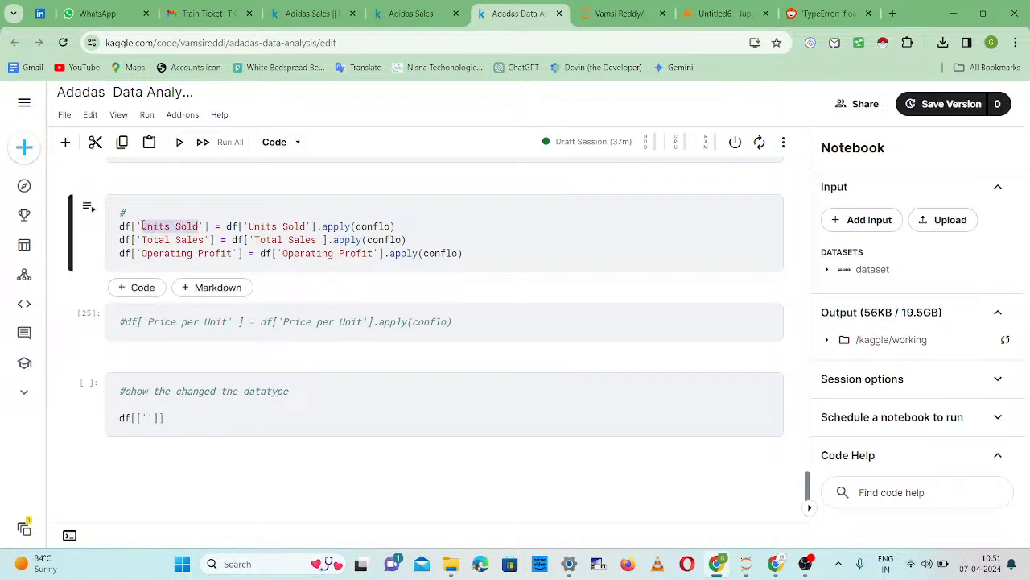
click(154, 416)
key(ctrl+v)
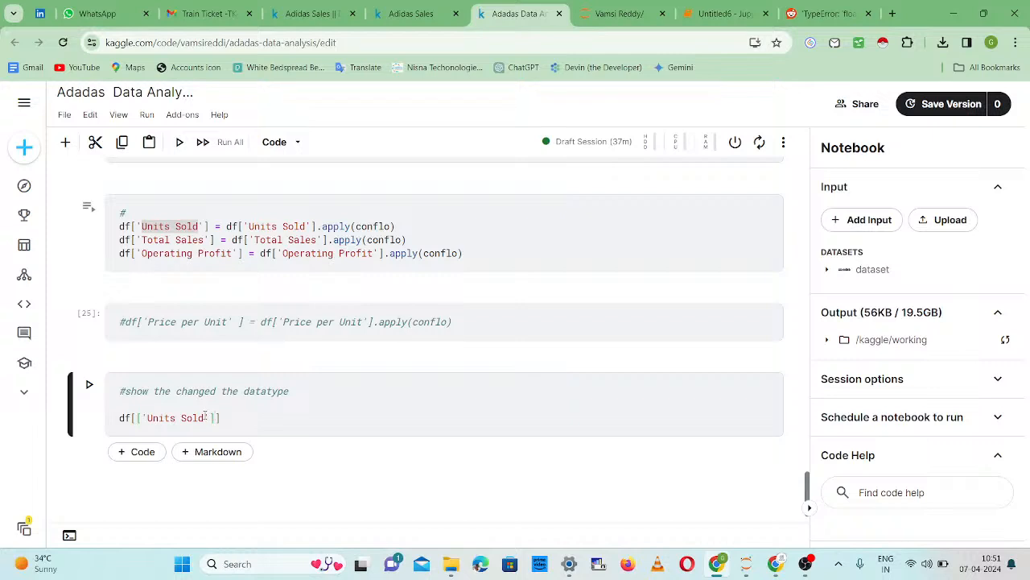
text(,)
drag(208, 240, 141, 245)
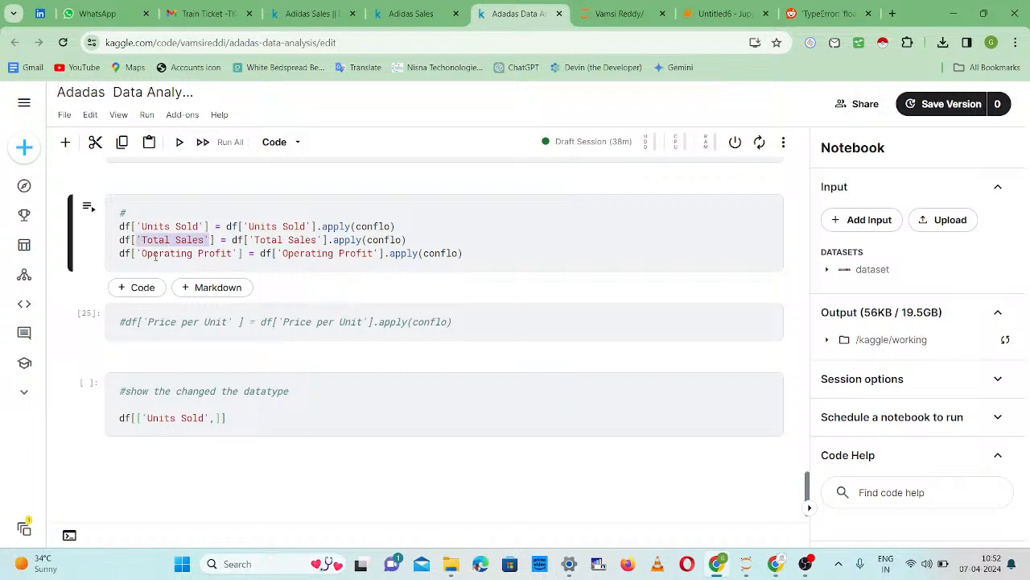
click(217, 418)
text('Total Sales')
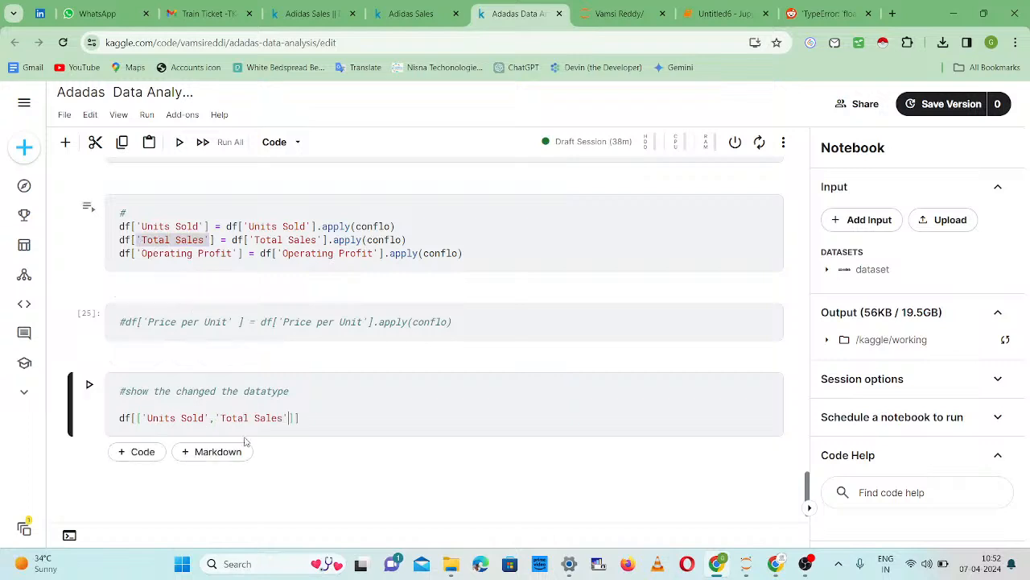
- Add 'Operating Profit' to the column selection, append .head() and run the cell
text(,)
drag(239, 252, 134, 254)
key(ctrl+c)
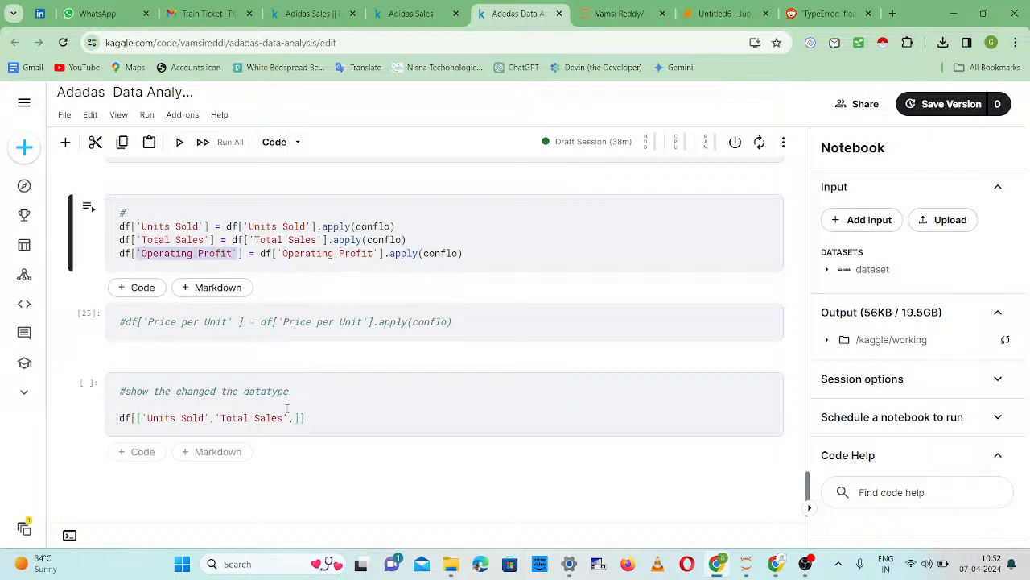
click(293, 417)
key(ctrl+v)
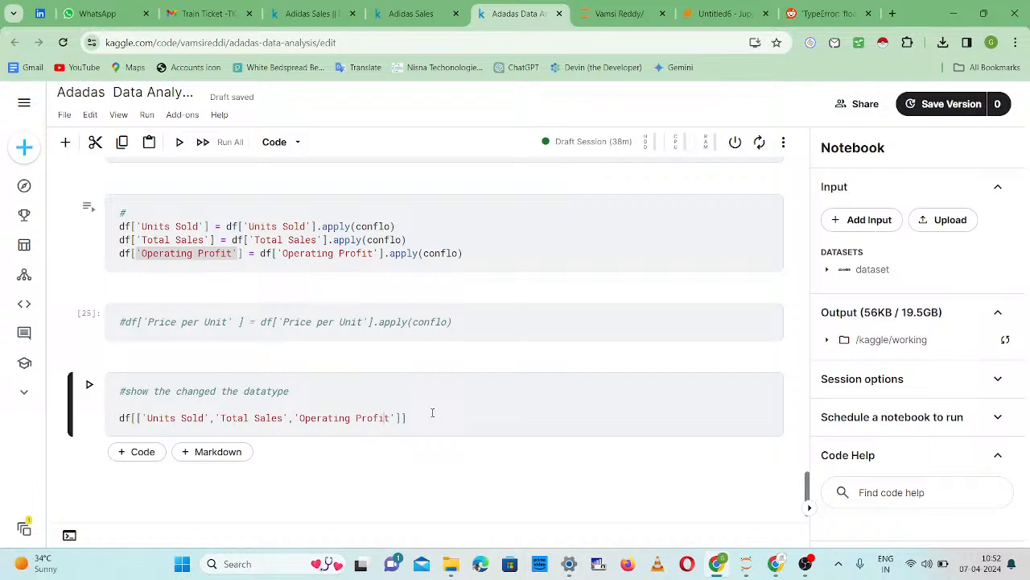
text(.head())
key(shift+Return)
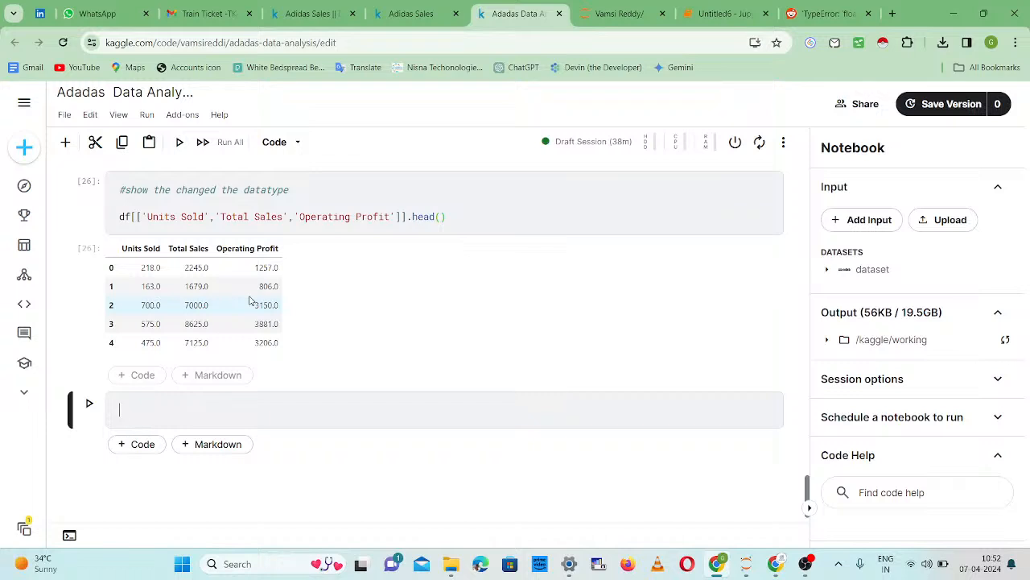
- Start the next empty cell with the comment "#max and min in units sold"
click(202, 217)
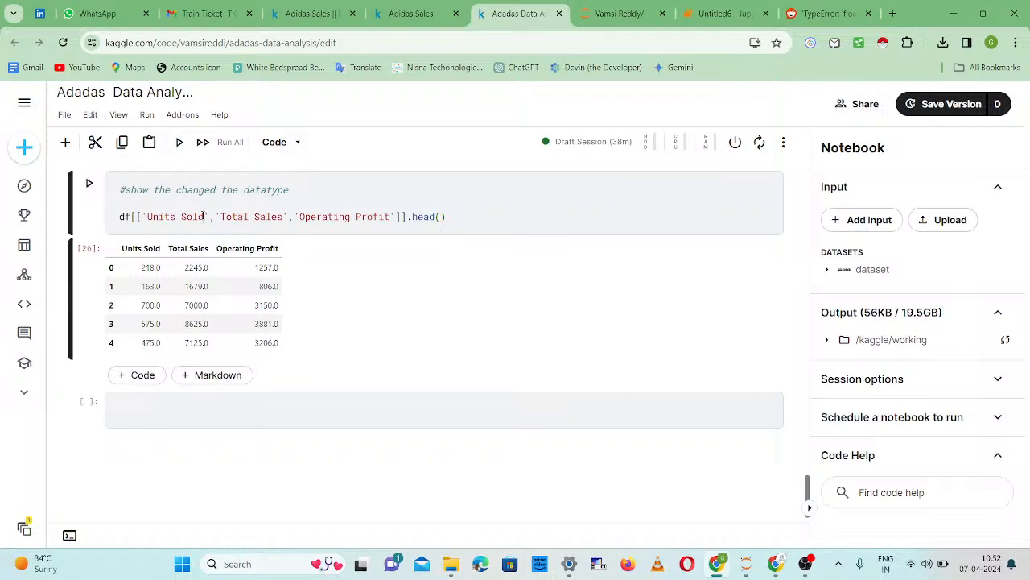
drag(204, 216, 142, 217)
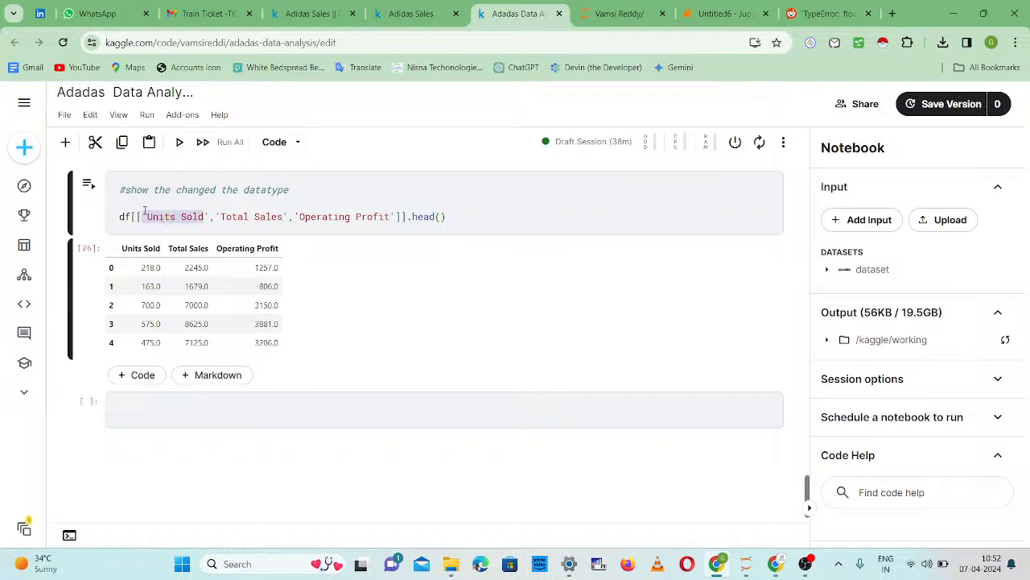
click(246, 404)
text(#max and m)
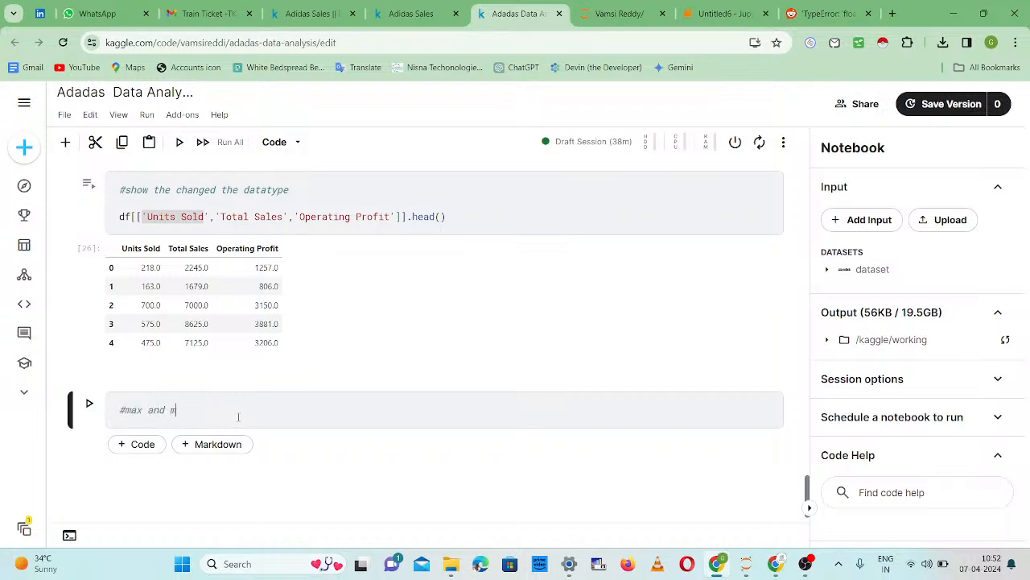
text(in in units sold)
key(Return)
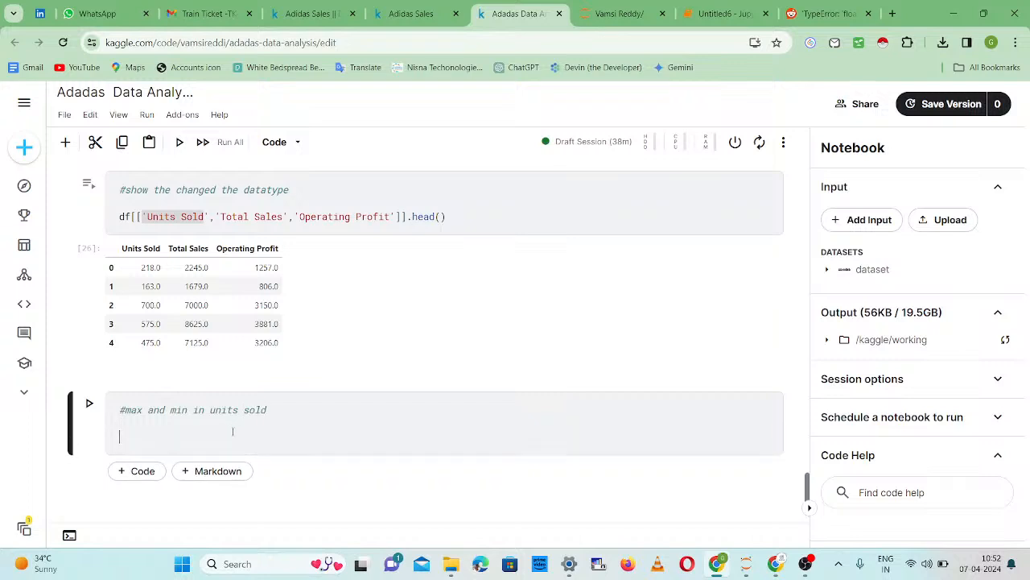
- Assign max = df['Units Sold'].max() and min = df['Units Sold'].min() below the comment and run the cell
text(ma)
text(x )
text(= df)
text([)
text('Units)
text( Solf)
key(Right)
key(Right)
text(.max()
key(Return)
text(min = d)
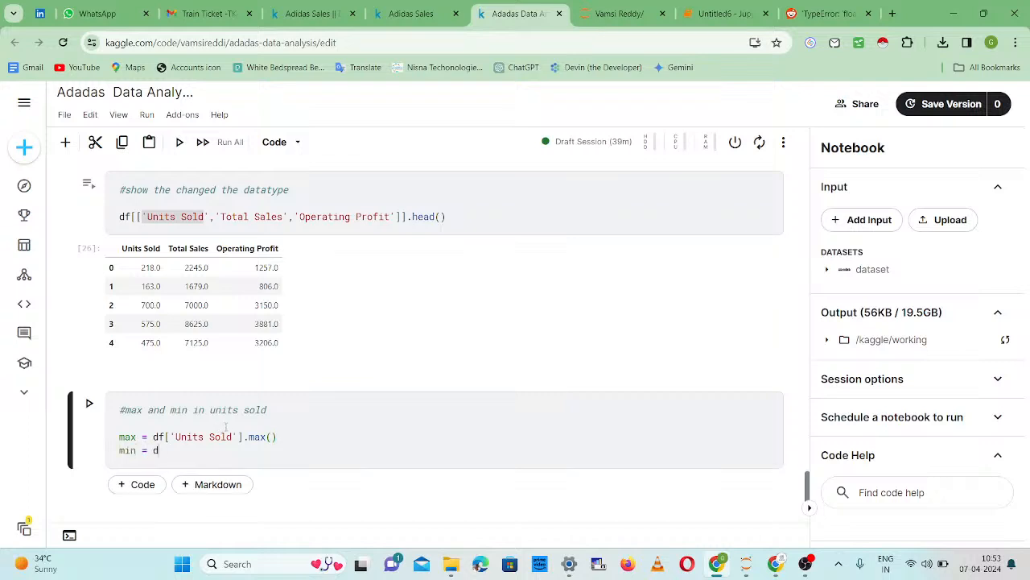
text(f['Units Sold'].min()
key(shift+Return)
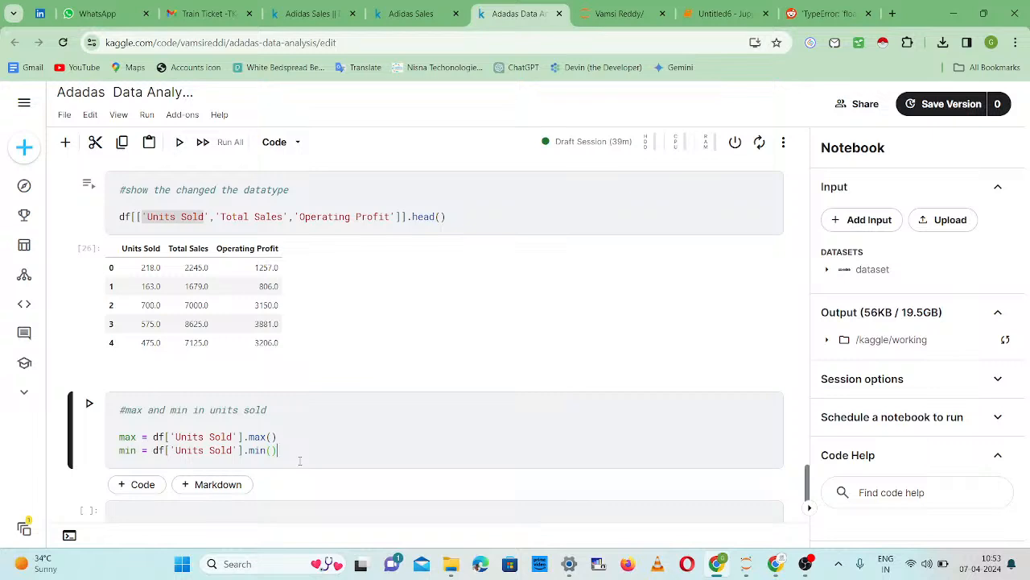
- Add print(max) and print(min) to the units sold cell and rerun it
key(Return)
text(print(ma)
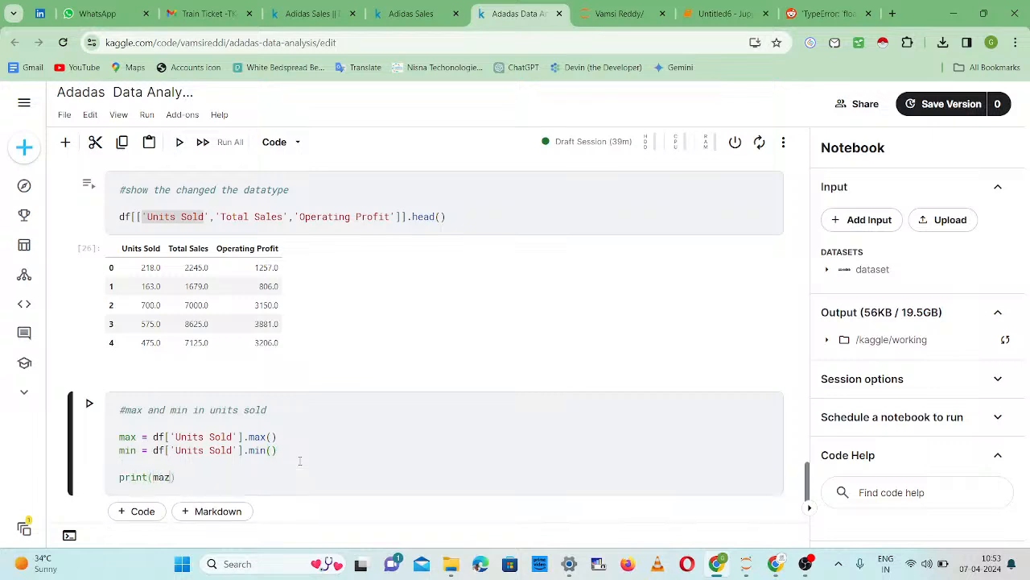
text(x)
key(Return)
text(print()
text(min)
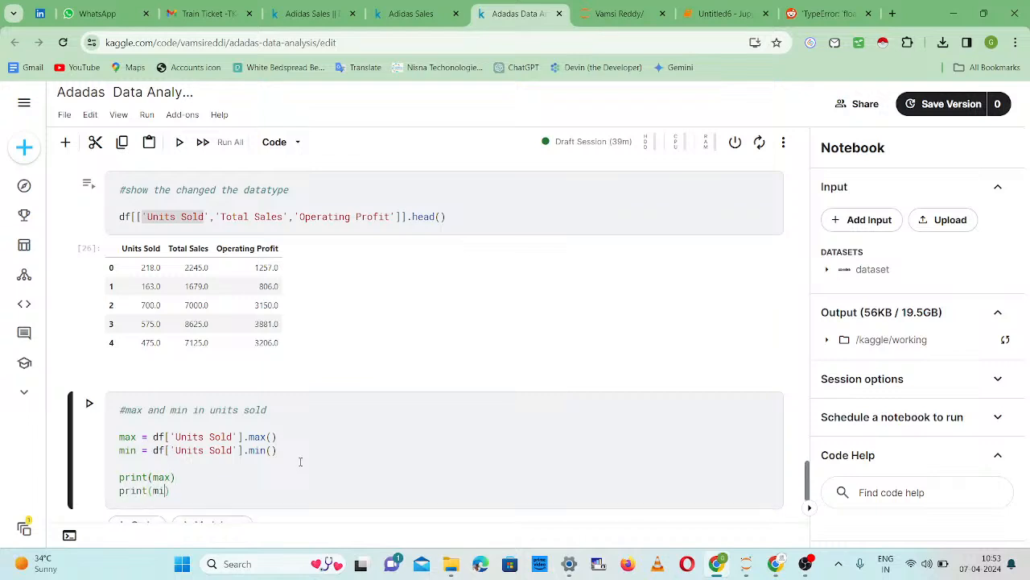
key(shift+Return)
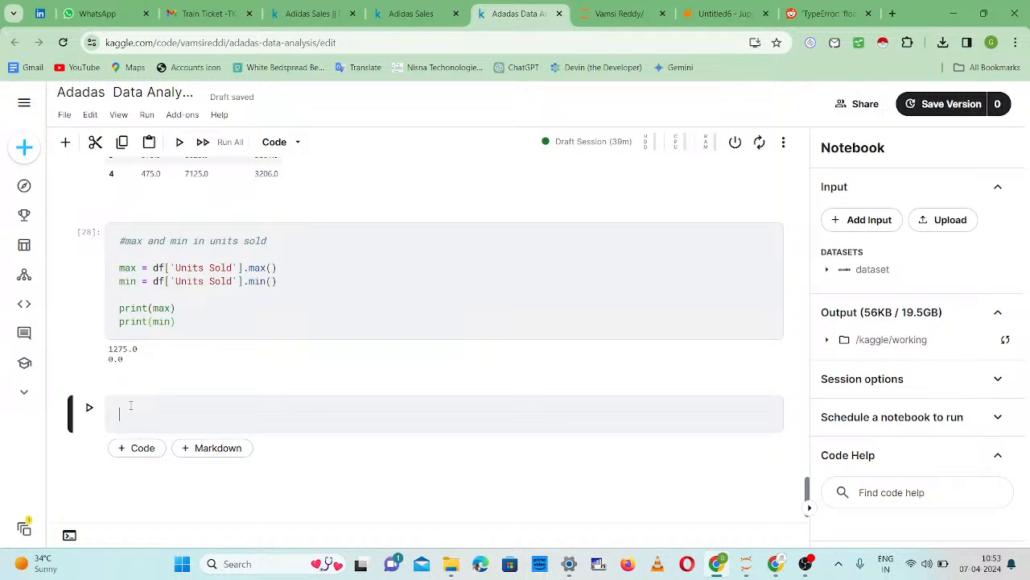
- In the next cell, add the comment "#total no of units sold" with total_sold = df['Units Sold'].sum(), and run it
text(#total no of units sold)
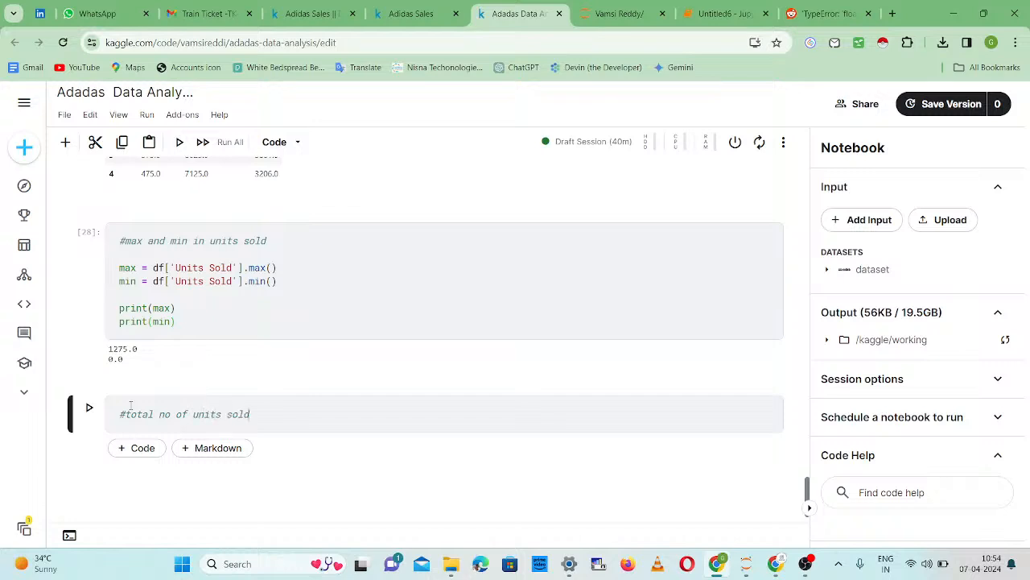
key(Return)
key(Return)
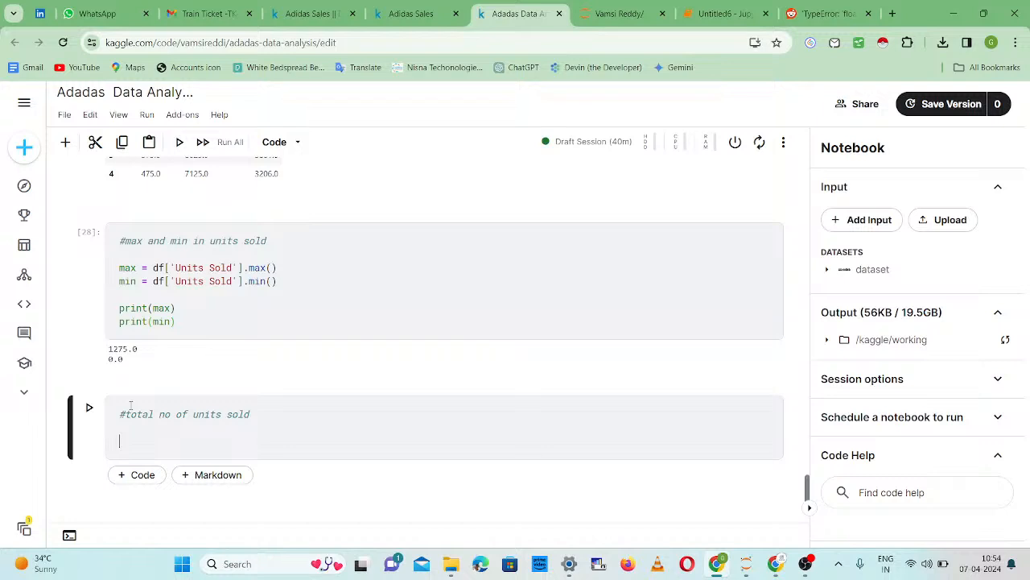
text(total_sold = df['Units S)
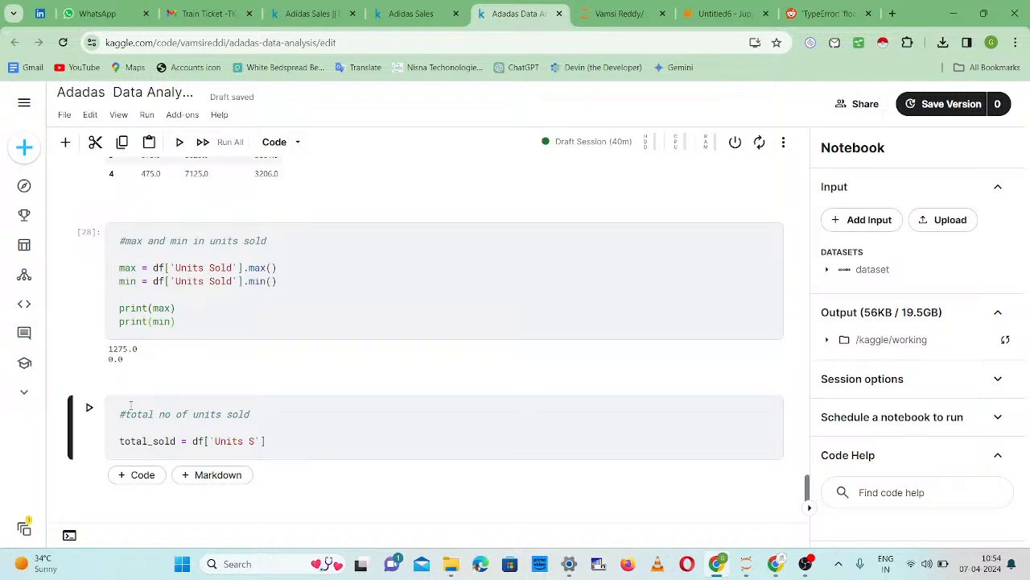
text(old'].sum())
key(shift+Return)
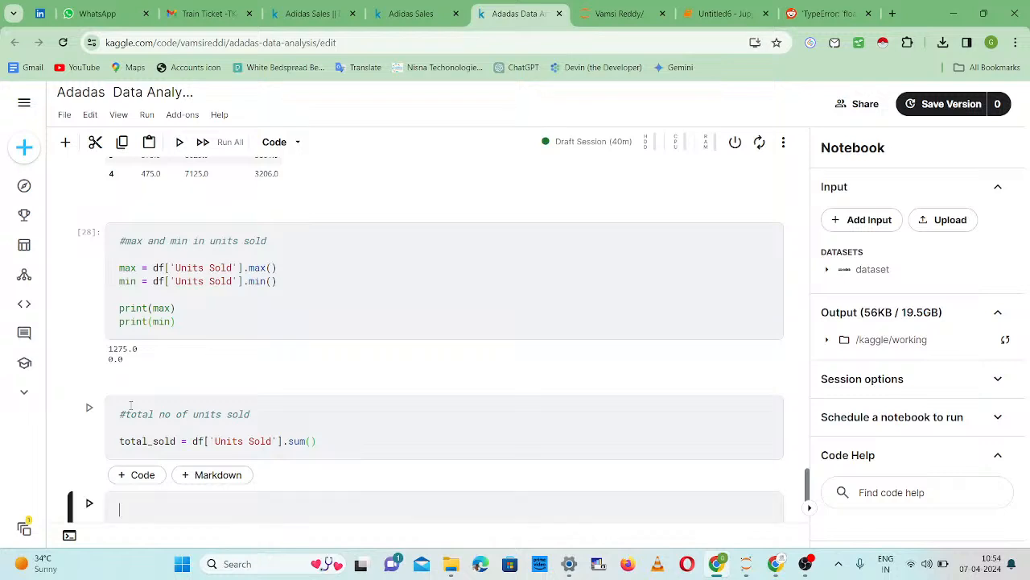
click(390, 438)
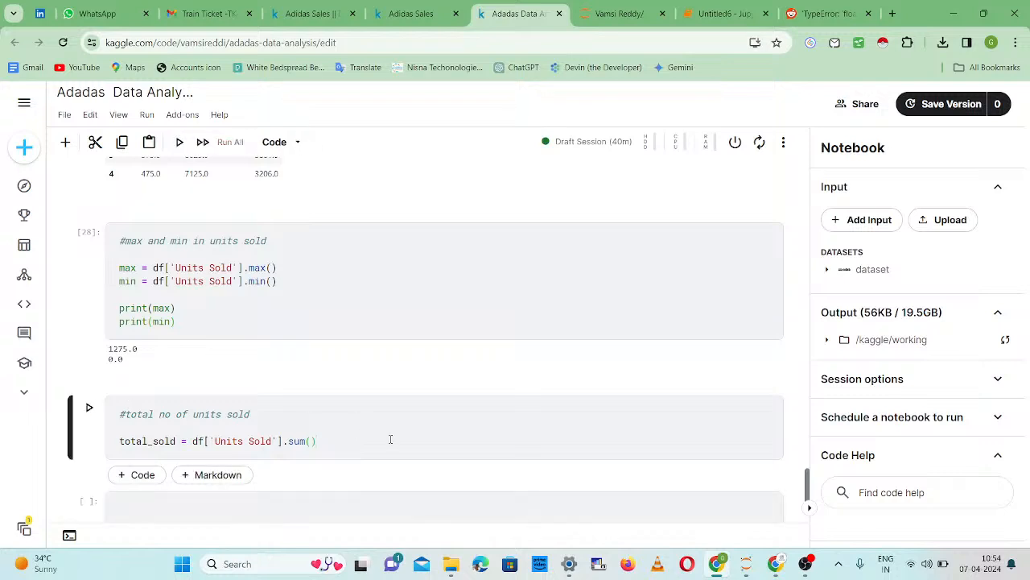
- Add print(total_sold) below the sum in the total units sold cell and rerun it
key(Return)
text(prin)
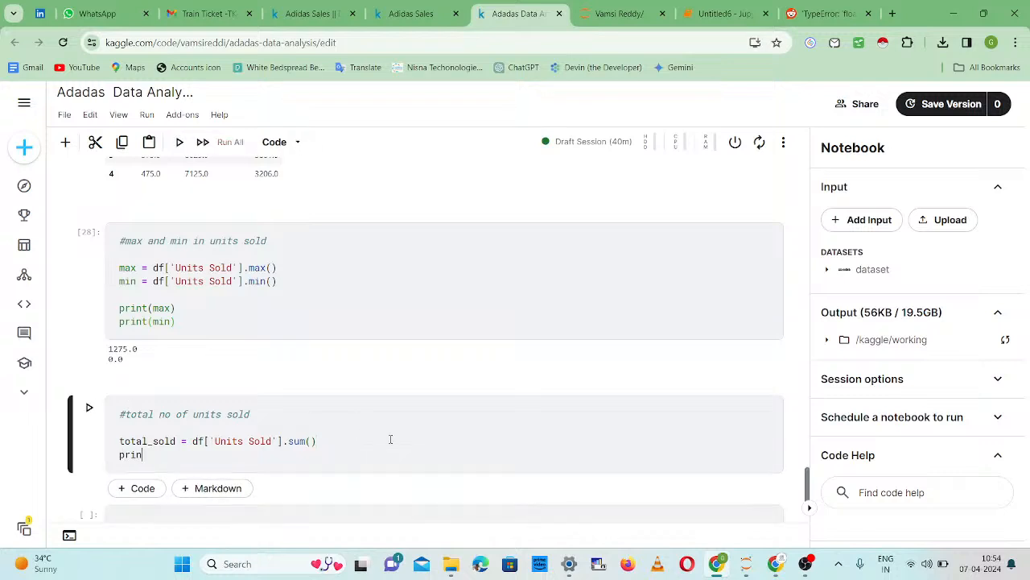
text(t(total_Sold)
key(BackSpace)
key(BackSpace)
key(BackSpace)
key(BackSpace)
text(sold)
key(shift+Return)
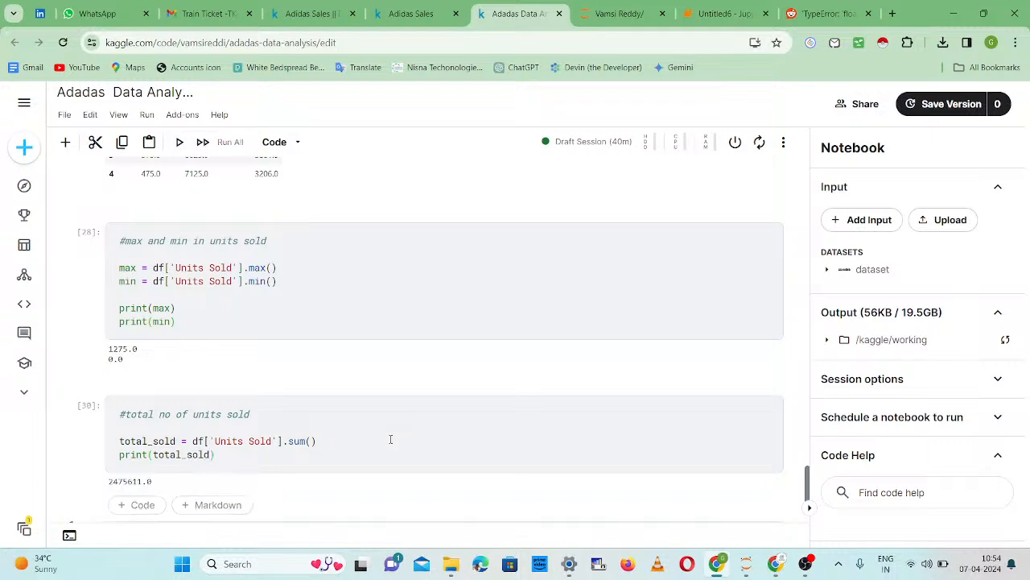
click(155, 482)
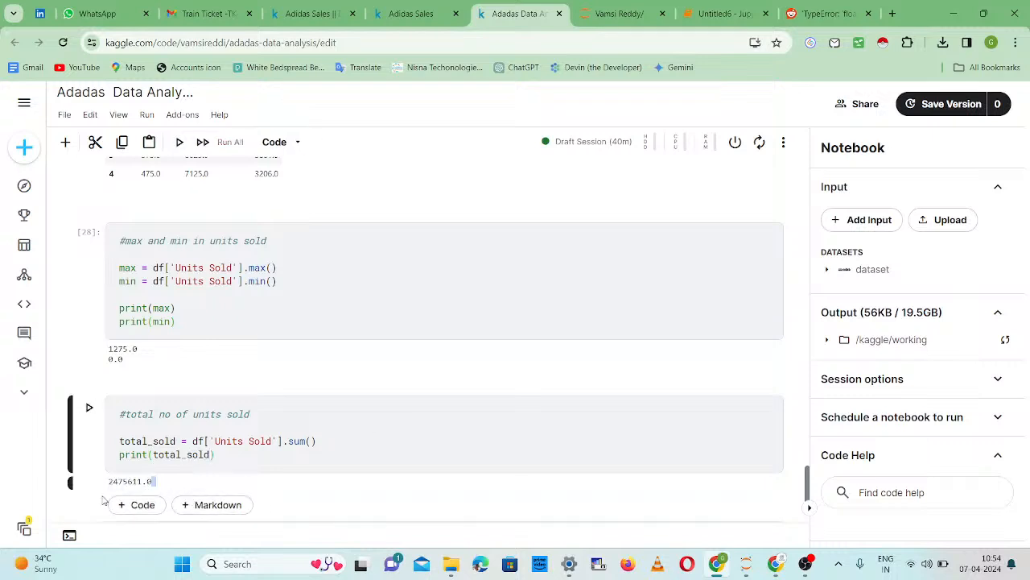
drag(101, 494, 106, 488)
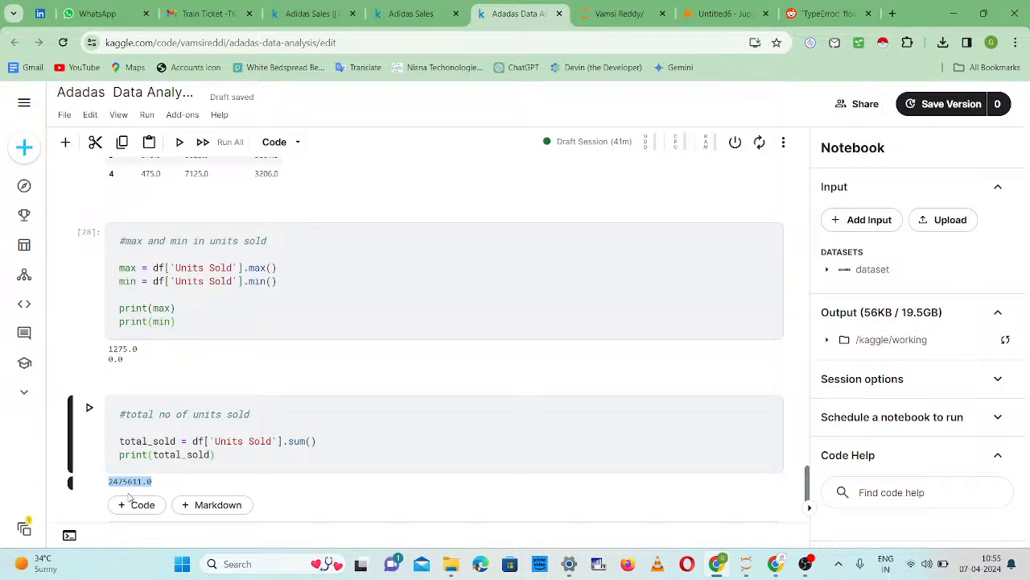
- Start the next empty cell with the comment "#joining the REtailer to this format"
scroll(266, 354, up, 3)
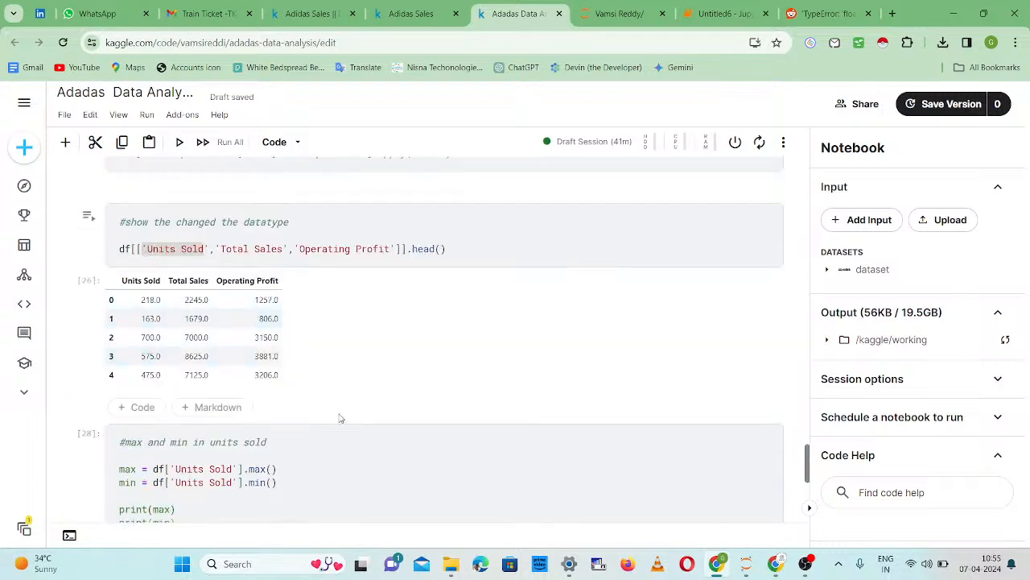
scroll(322, 414, down, 3)
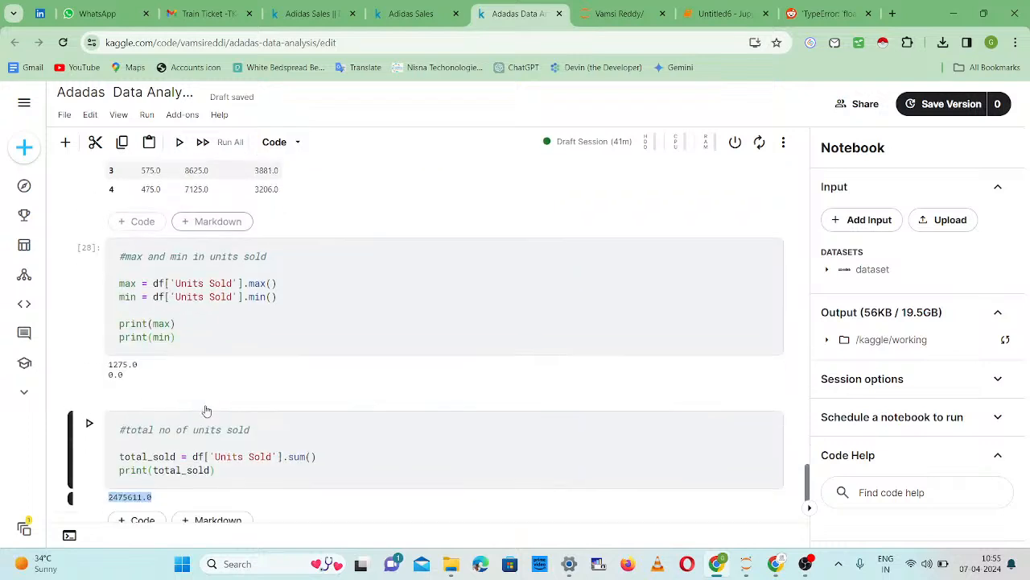
key(shift+Return)
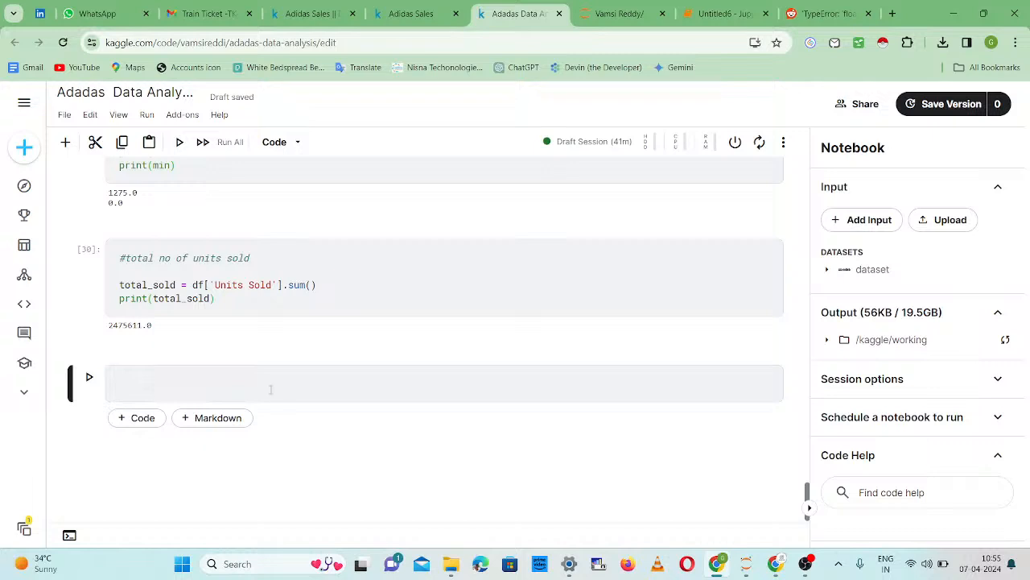
text(#joining the REta)
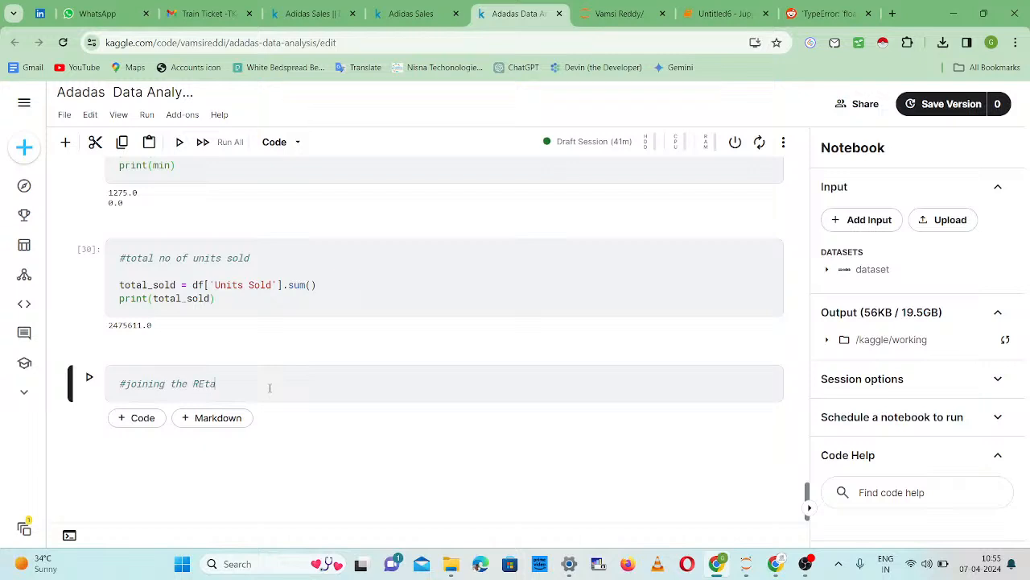
text(iler to this format)
key(Return)
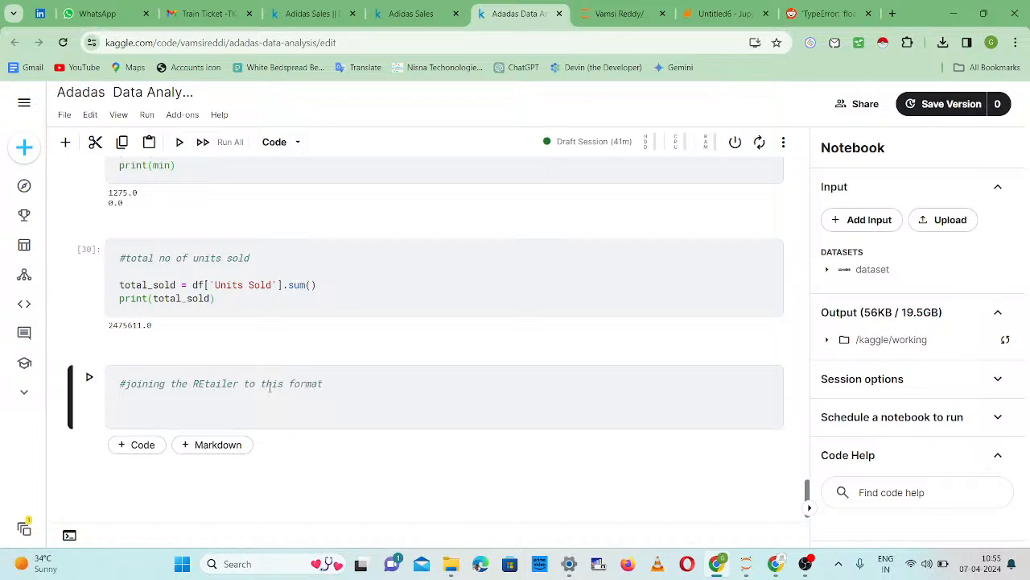
- Assign retailer_df = df.groupby('Retailer')[['Units Sold','Total Sales','Operating Profit']], reusing the column list copied from the changed-datatype cell
text(retailer_df = df.groupby('Re)
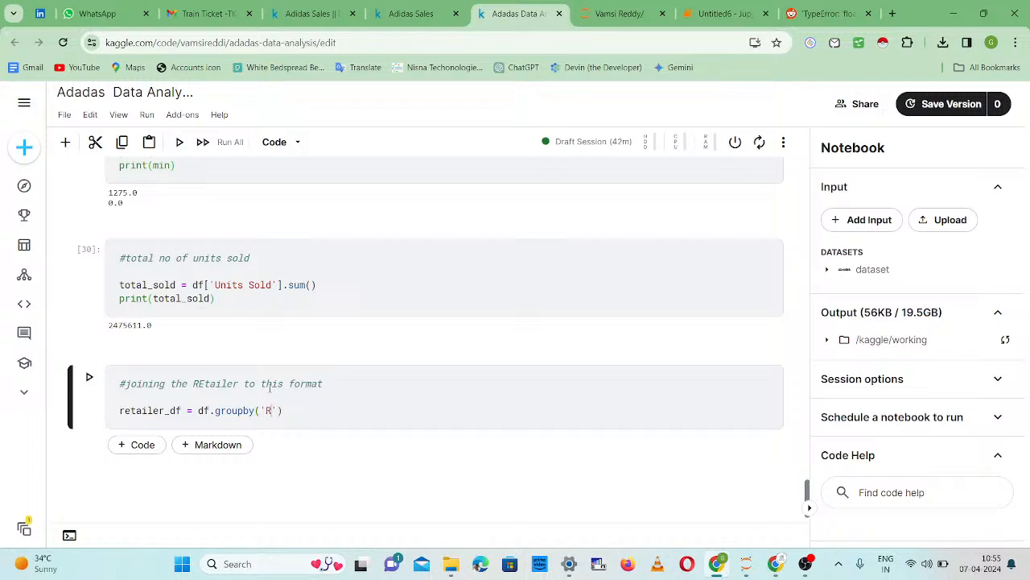
text(tailer')[)
scroll(257, 363, up, 5)
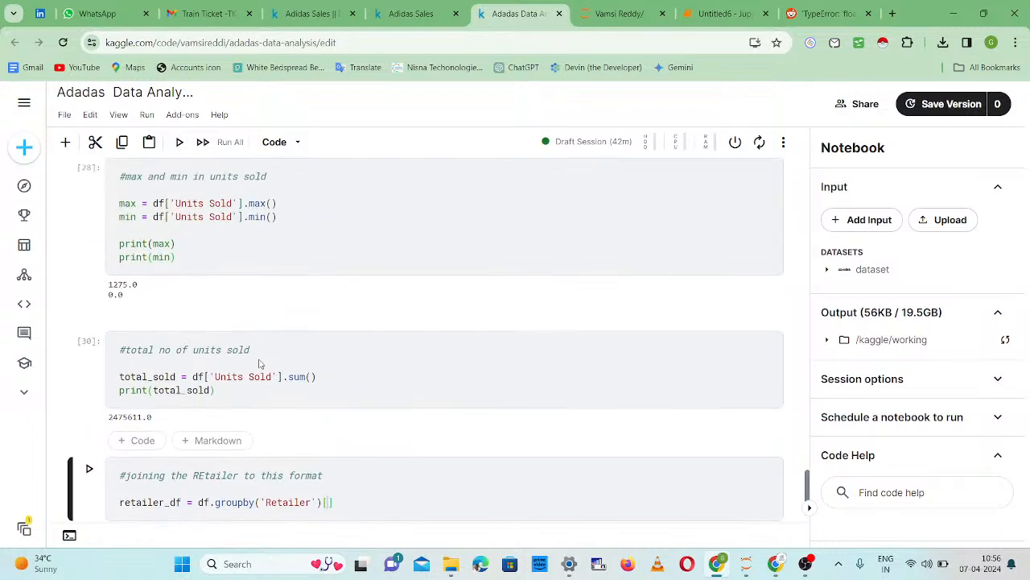
scroll(305, 332, up, 1)
drag(403, 294, 137, 296)
key(ctrl+c)
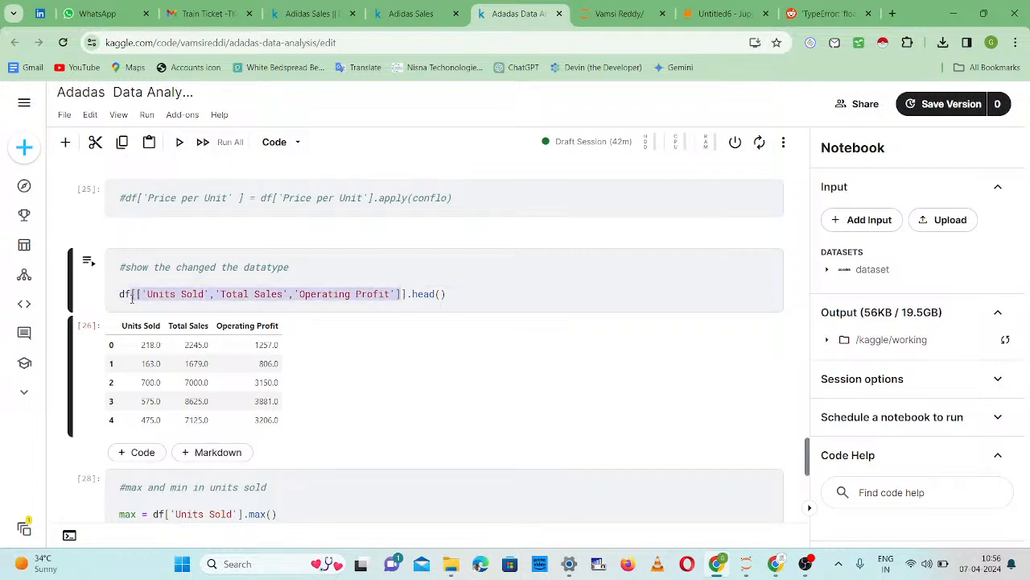
scroll(408, 379, down, 2)
scroll(322, 427, up, 1)
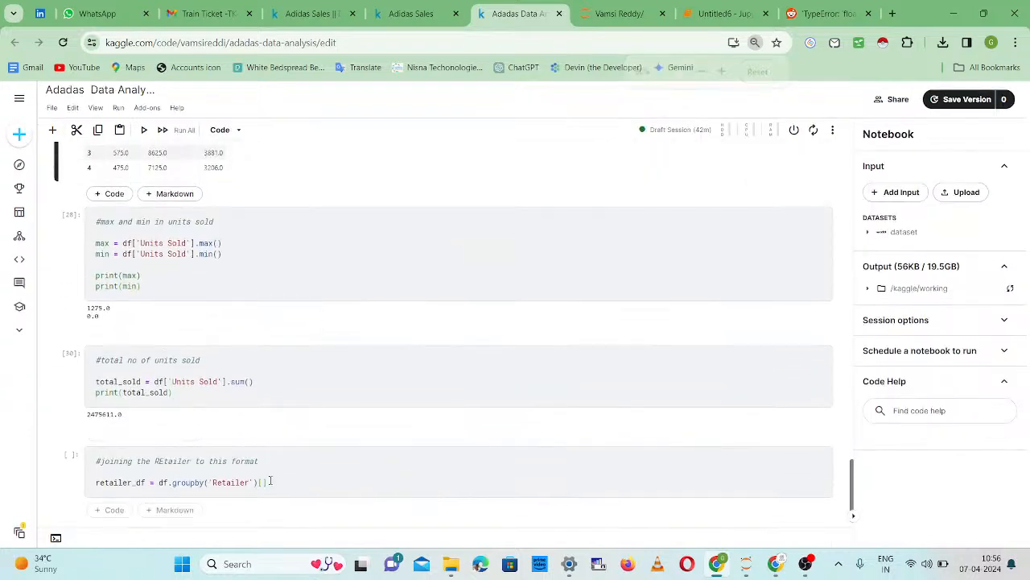
click(261, 483)
key(ctrl+v)
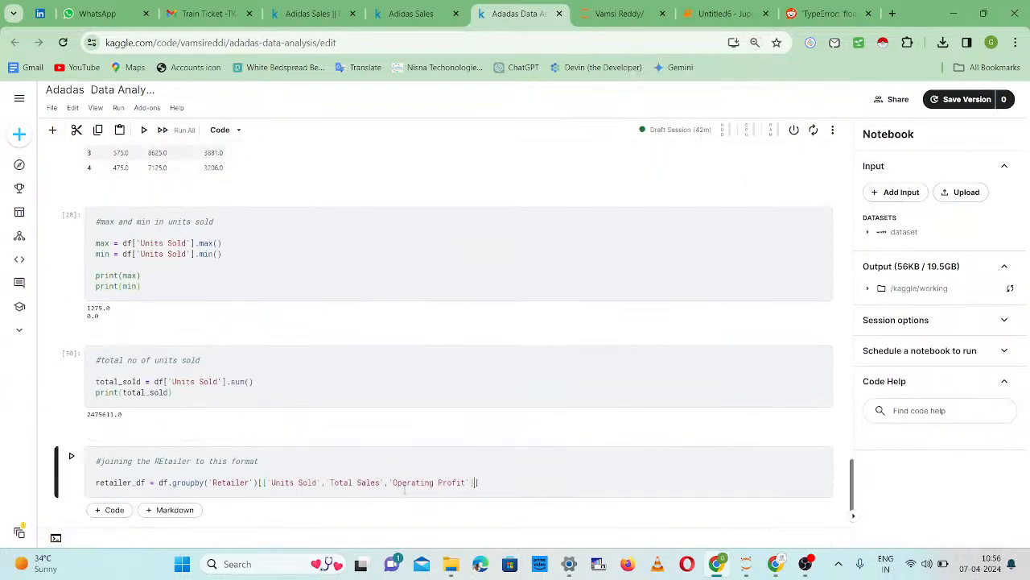
- Narrow the Notebook sidebar, append .sum().reset_index() to the groupby expression and run the cell
scroll(405, 489, up, 2)
scroll(410, 486, up, 1)
scroll(409, 486, down, 3)
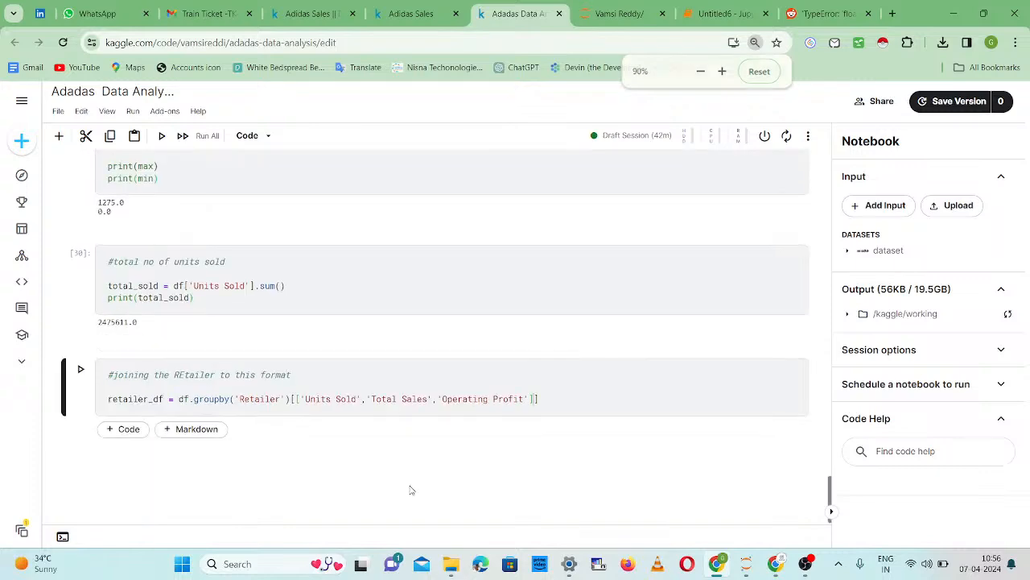
scroll(410, 487, up, 2)
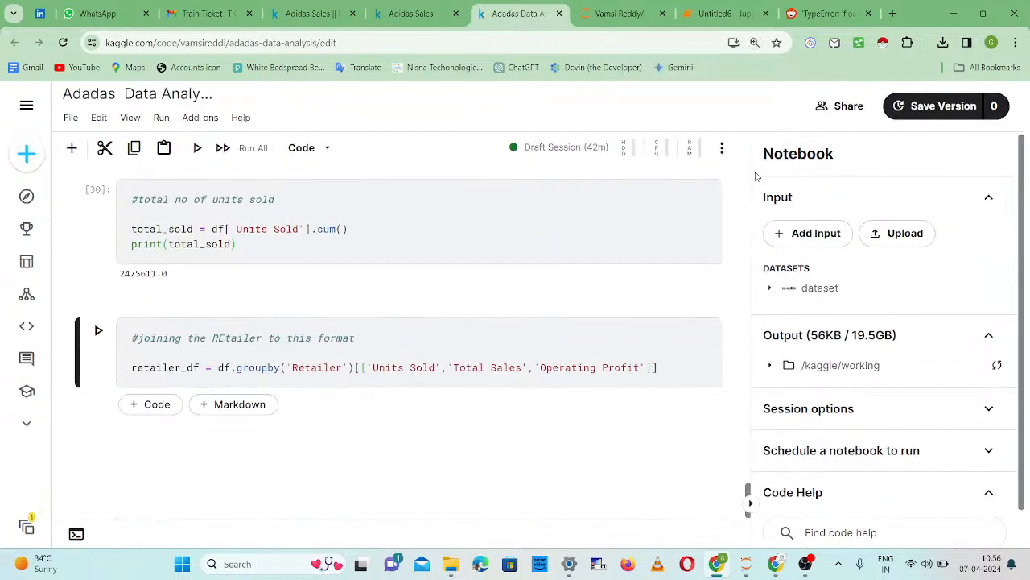
drag(752, 180, 999, 196)
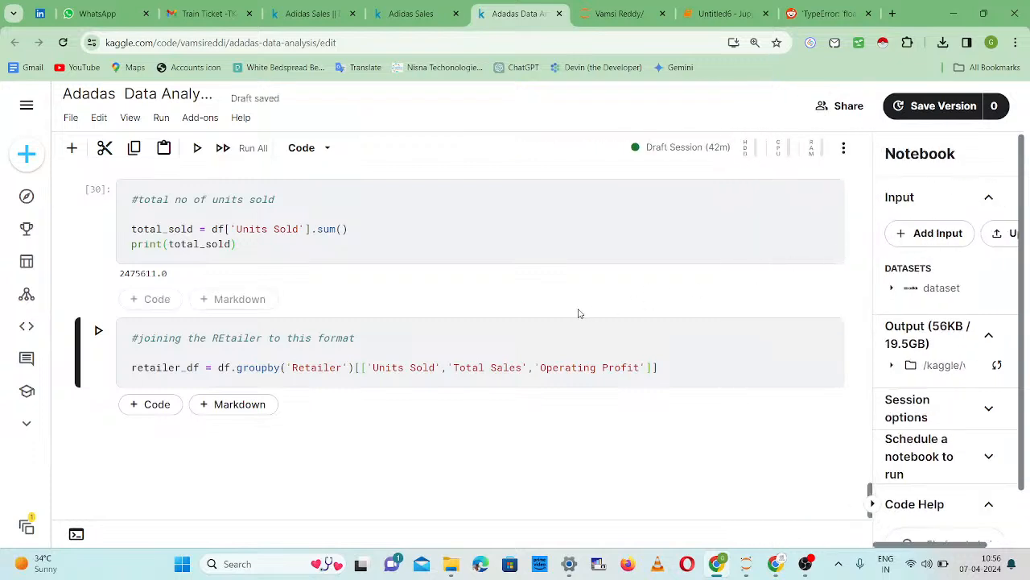
click(670, 367)
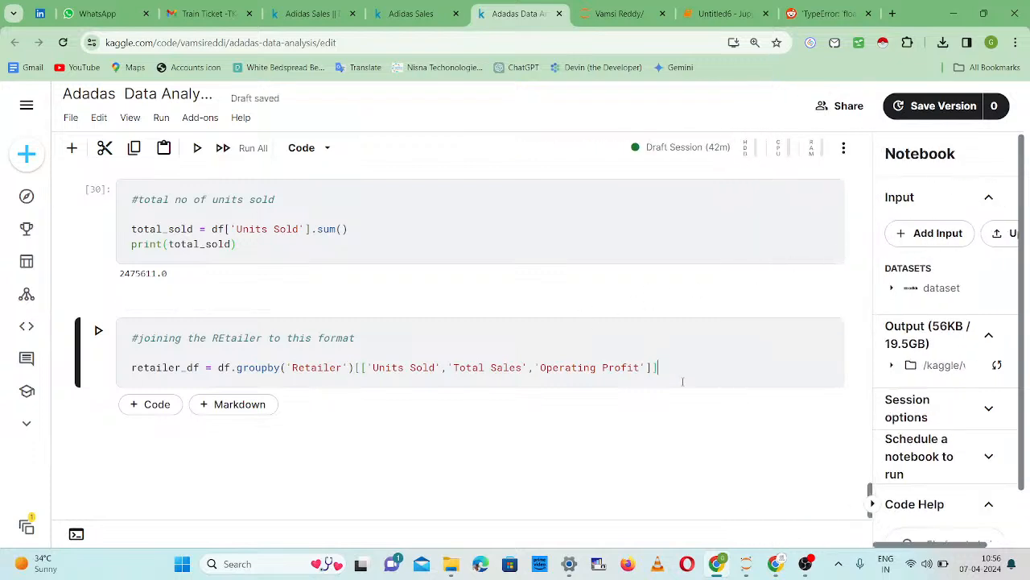
text(.sum().reset_index()
key(shift+Return)
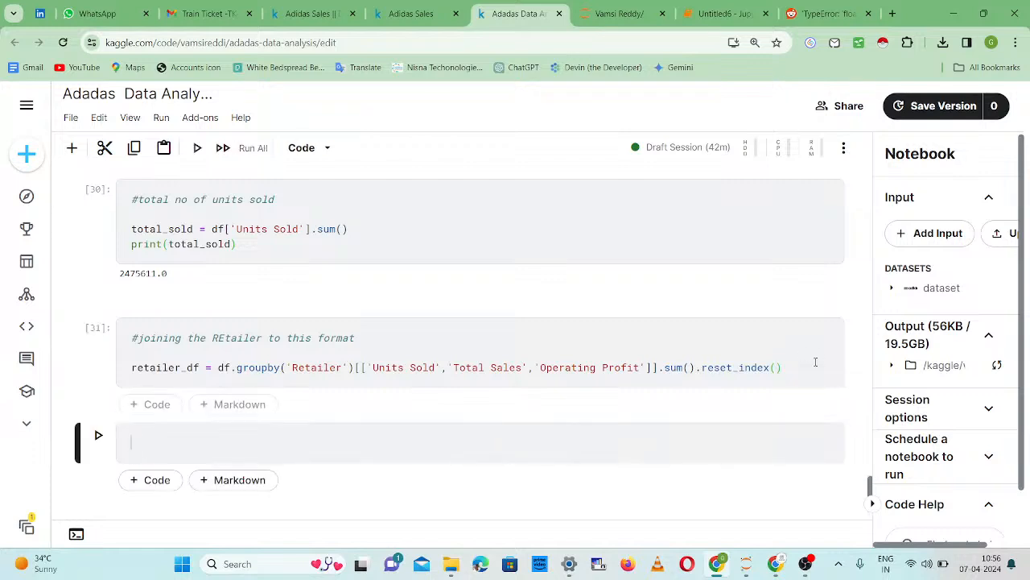
- Add a retailer_df line below the groupby assignment and rerun the cell to display the grouped table
click(816, 362)
key(Return)
text(r)
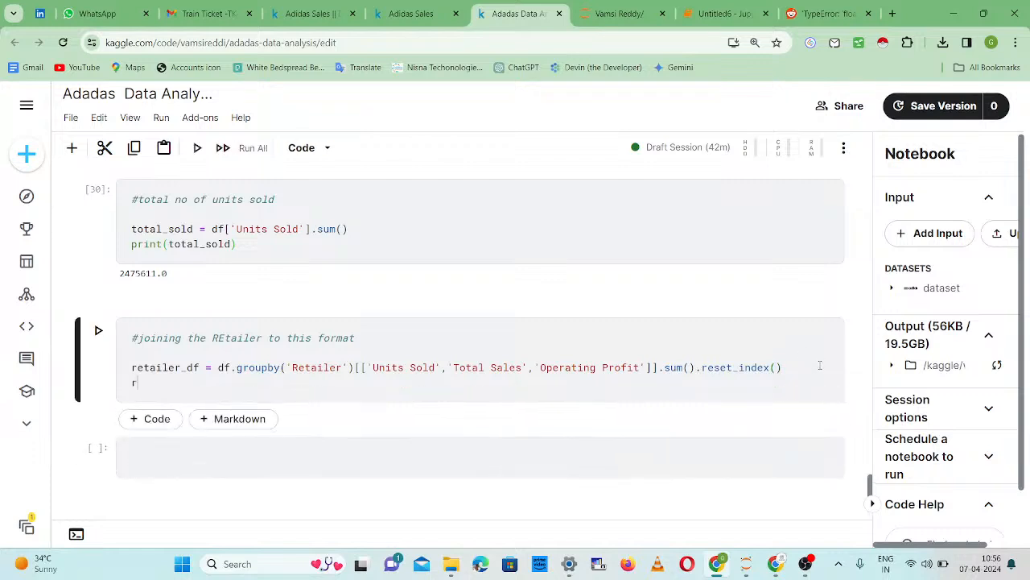
text(etailer_df)
key(shift+Return)
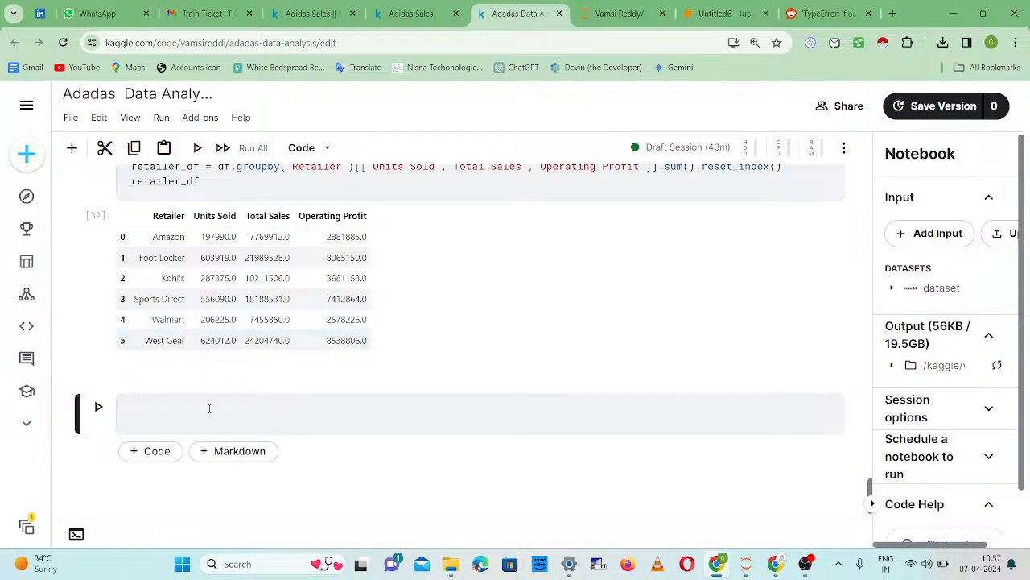
- In the next empty cell, write the comment "#let me make graph to visual total no of units sold and retailer"
text(#)
text(let me)
text( ma)
text(ke frop)
key(BackSpace)
key(BackSpace)
key(BackSpace)
key(BackSpace)
text(grap)
text(h to visu)
text(al)
text( toll)
key(BackSpace)
key(BackSpace)
text(tal nof)
key(BackSpace)
text(of)
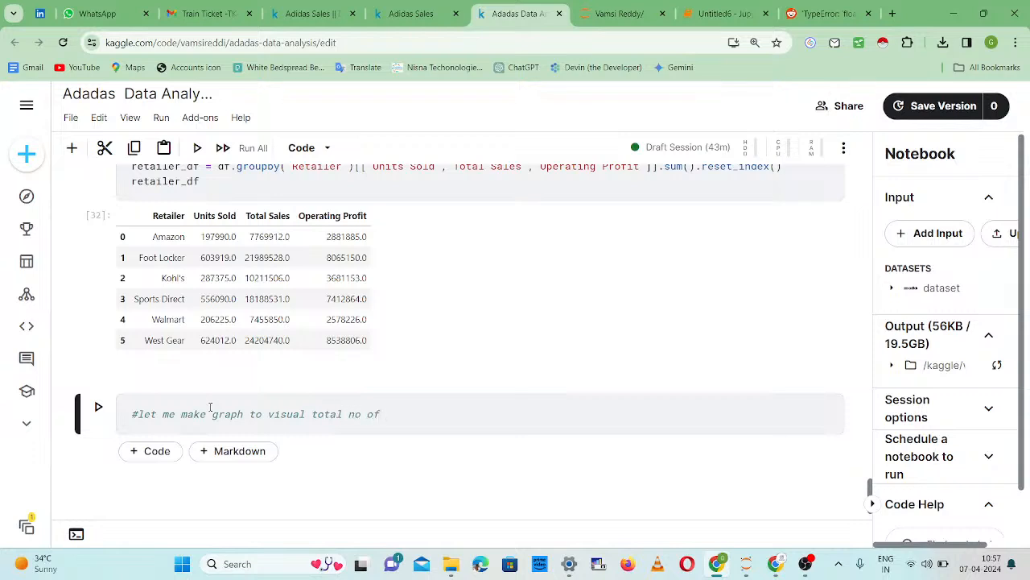
text( unitsso)
key(BackSpace)
text(old and retailer)
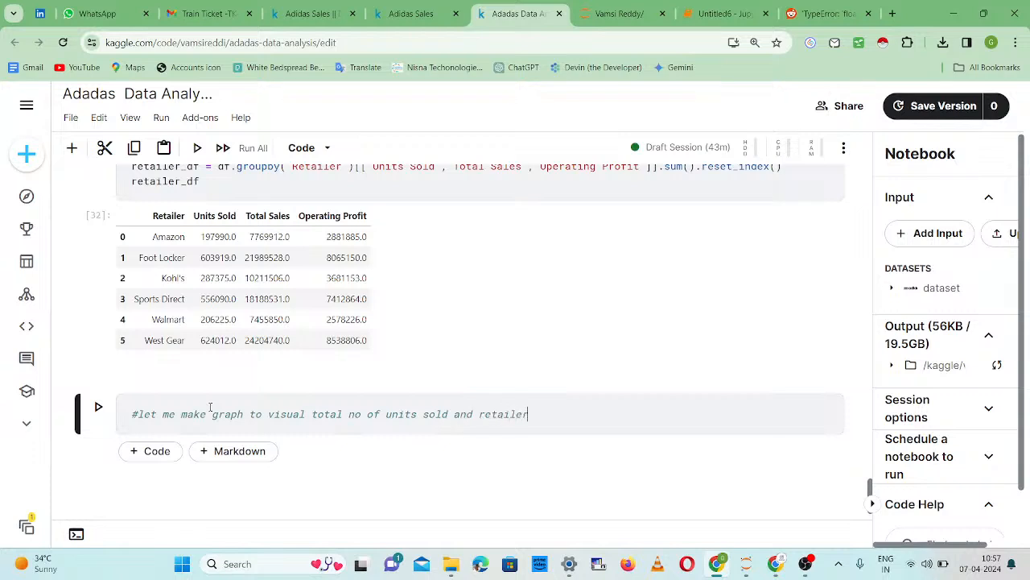
- Add plt.grid(axis='x') below the graph comment
key(Return)
text(plt.grid)
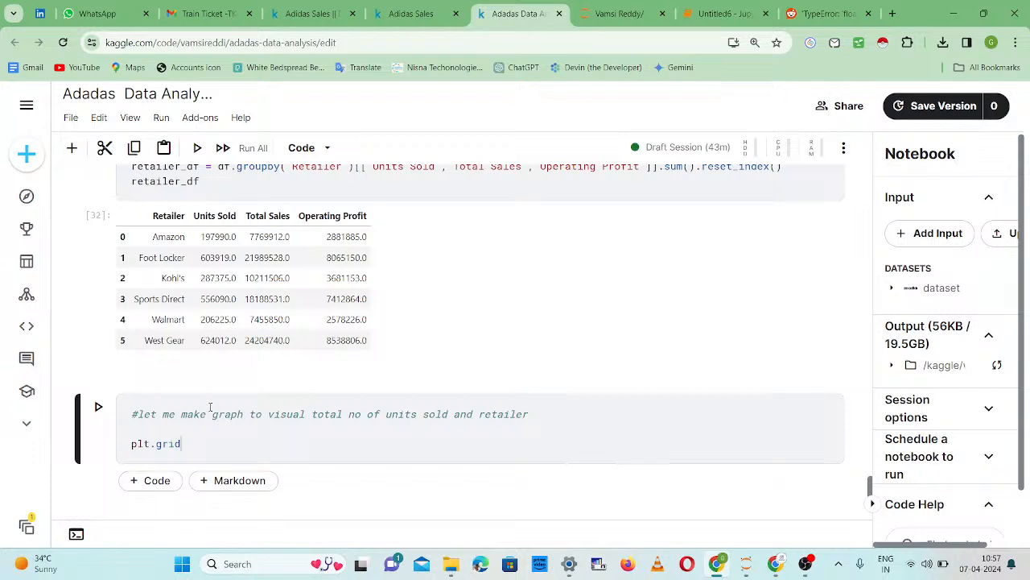
text((axis='x')
key(Return)
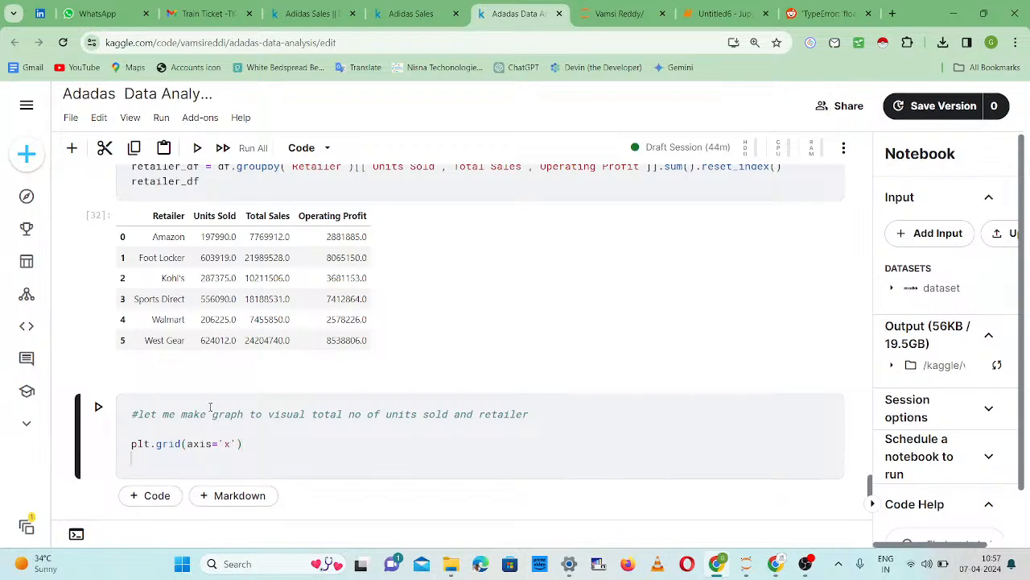
- Label the graph's axes with plt.xlabel("Retailers") and plt.ylabel("Units Sold")
text(plt.xlable)
key(BackSpace)
key(BackSpace)
text(el)
key(BackSpace)
key(BackSpace)
text(ek)
key(BackSpace)
text(l(Retailere)
key(BackSpace)
text(s)
key(End)
key(Return)
text(plt.ylabel)
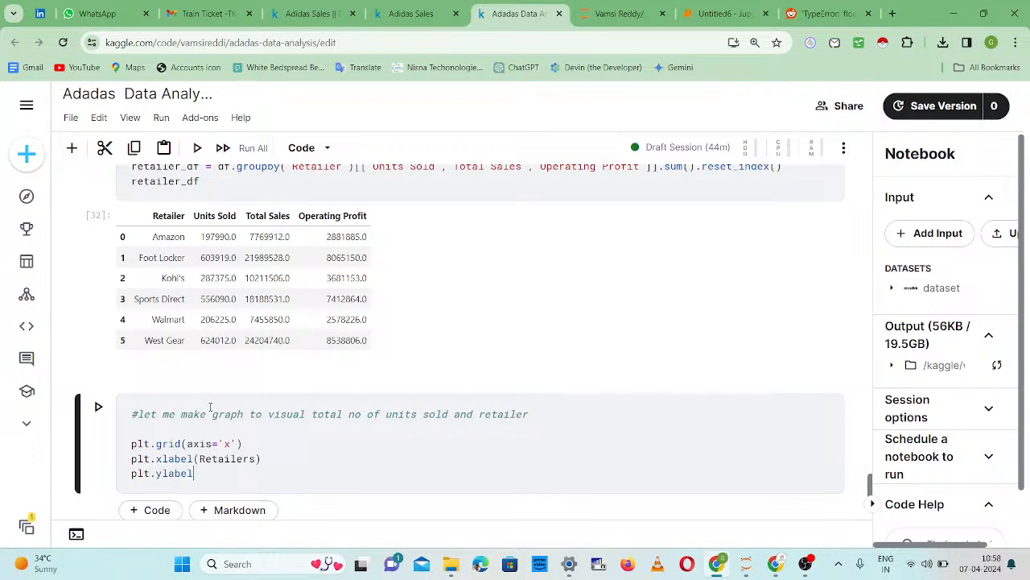
text(()
text(")
text(Un)
text(its Sol)
text(d)
text(")
text(")
key(Down)
key(End)
key(Return)
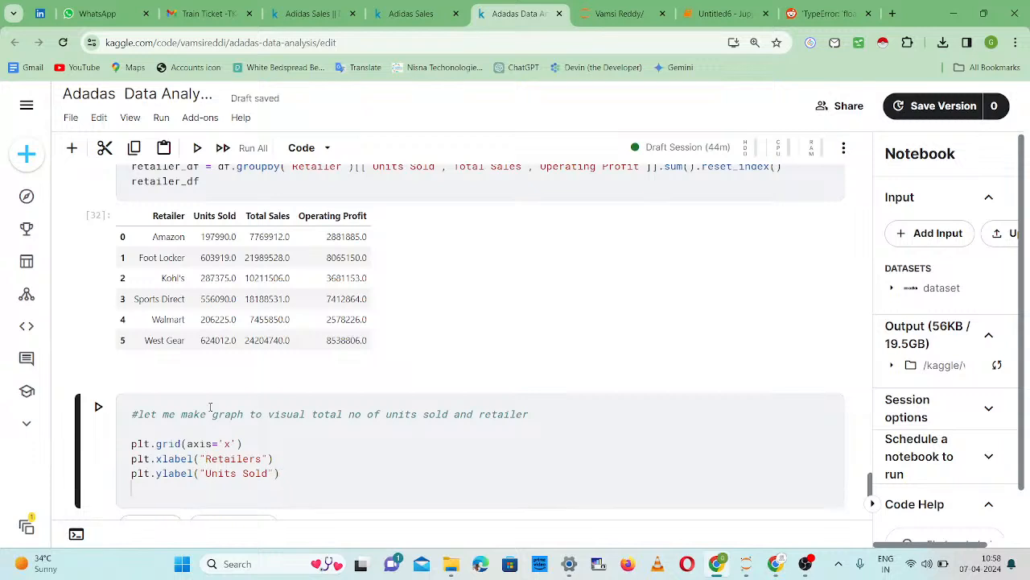
- Add the bar chart line plt.bar(retailer['REtailer'],retailer['Units Sold'],height=0.5, label='Units Sold')
text(plt.bar(retailer)
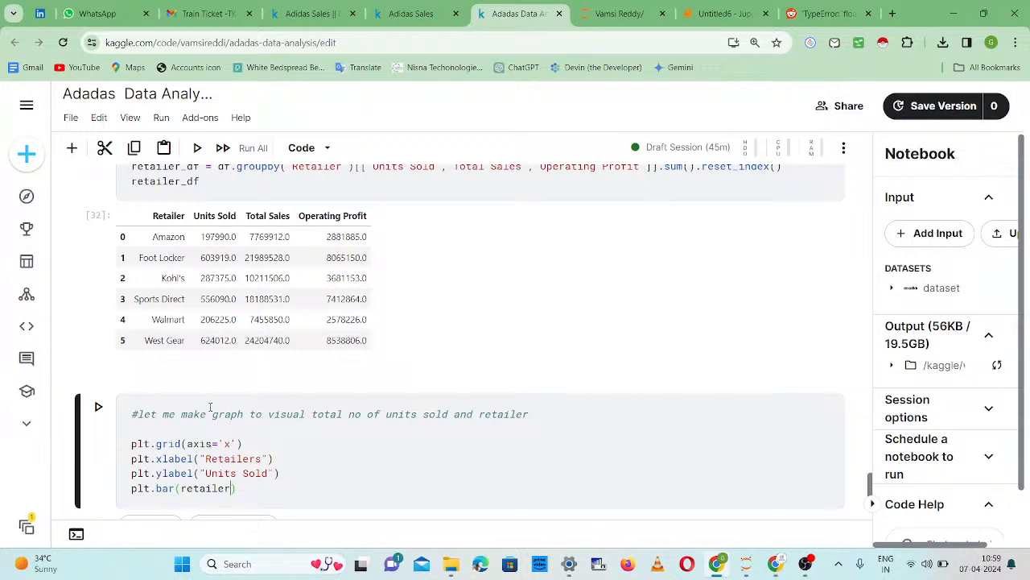
text([")
key(BackSpace)
text('REtailer)
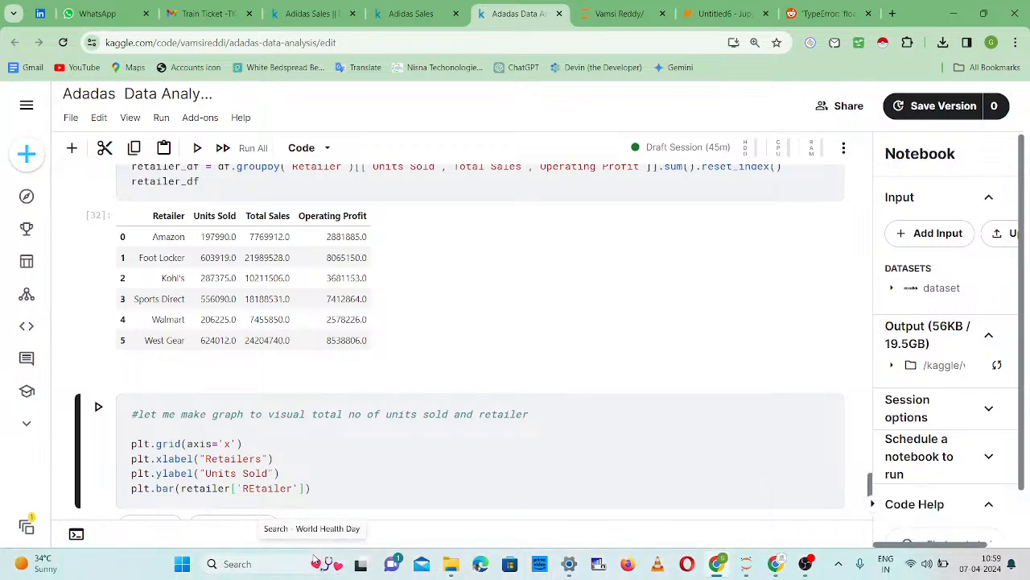
text(,retailer['Units Sold'],height)
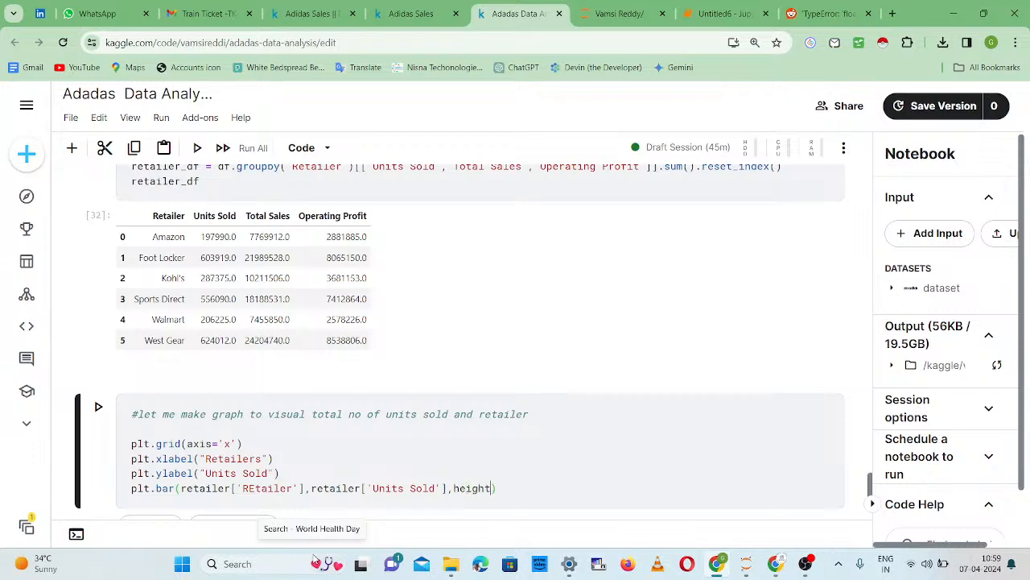
text(=0.5, k)
key(BackSpace)
text(label='Units Sold)
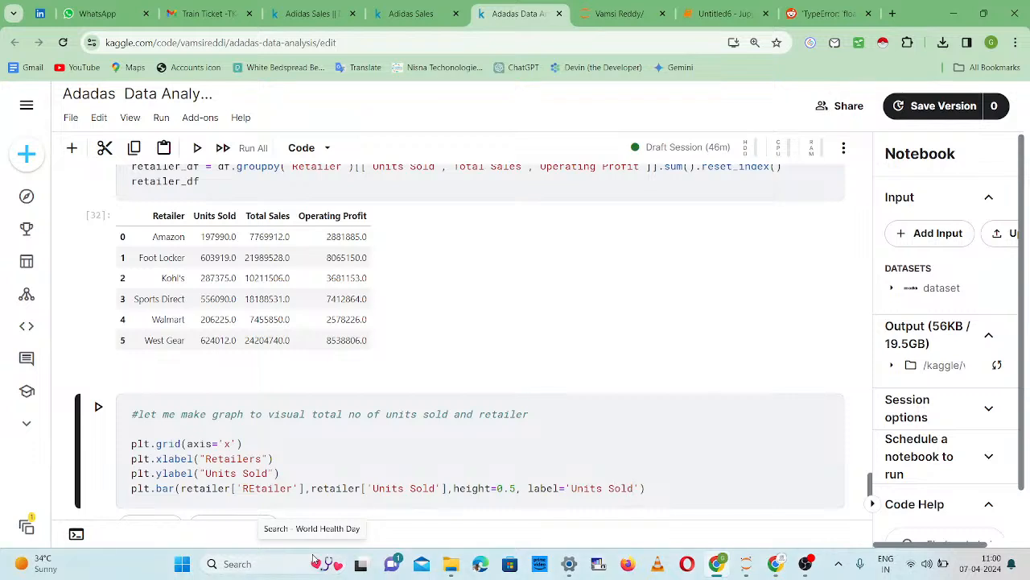
- Add plt.legend() as the last line of the graph cell, run it and check the output
key(Right)
key(Return)
text(pl)
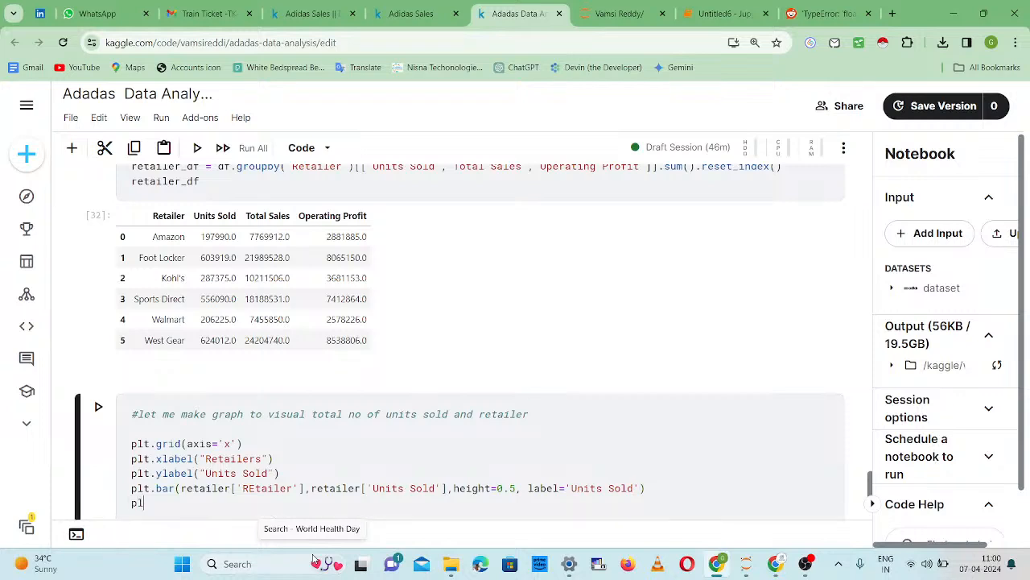
text(t.legend()
key(shift+Return)
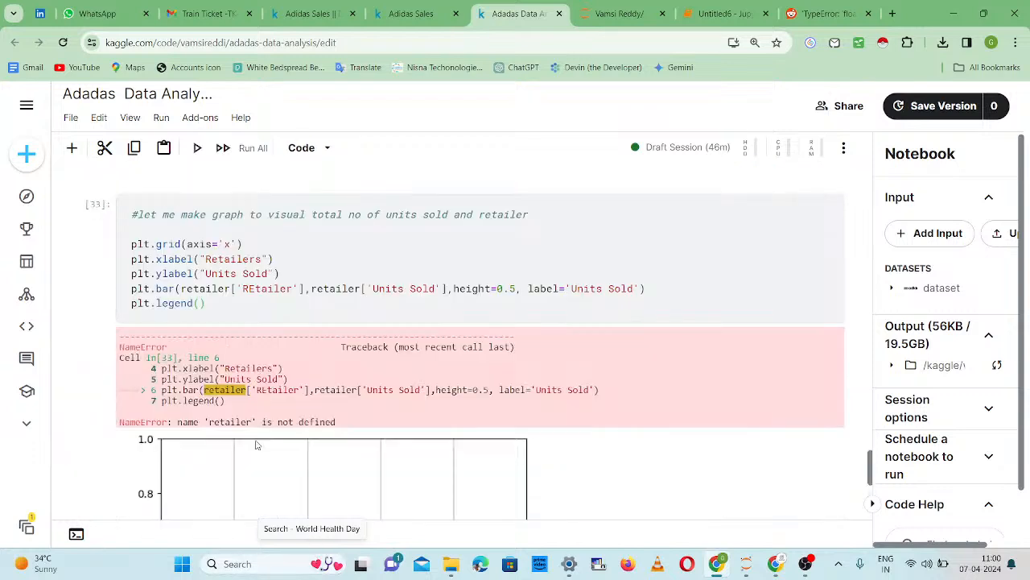
scroll(280, 428, down, 1)
scroll(271, 412, down, 2)
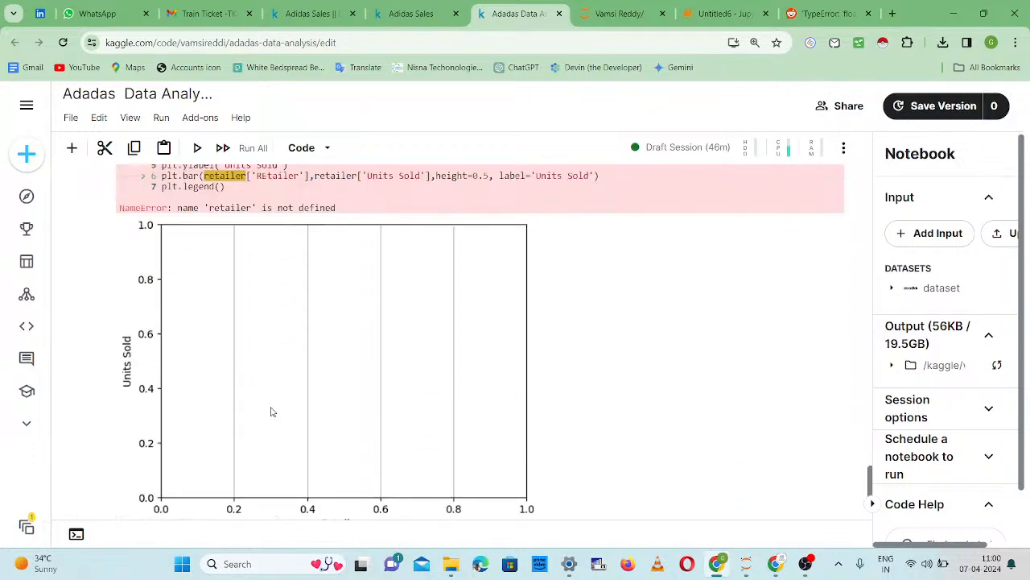
scroll(272, 412, up, 2)
scroll(271, 411, up, 15)
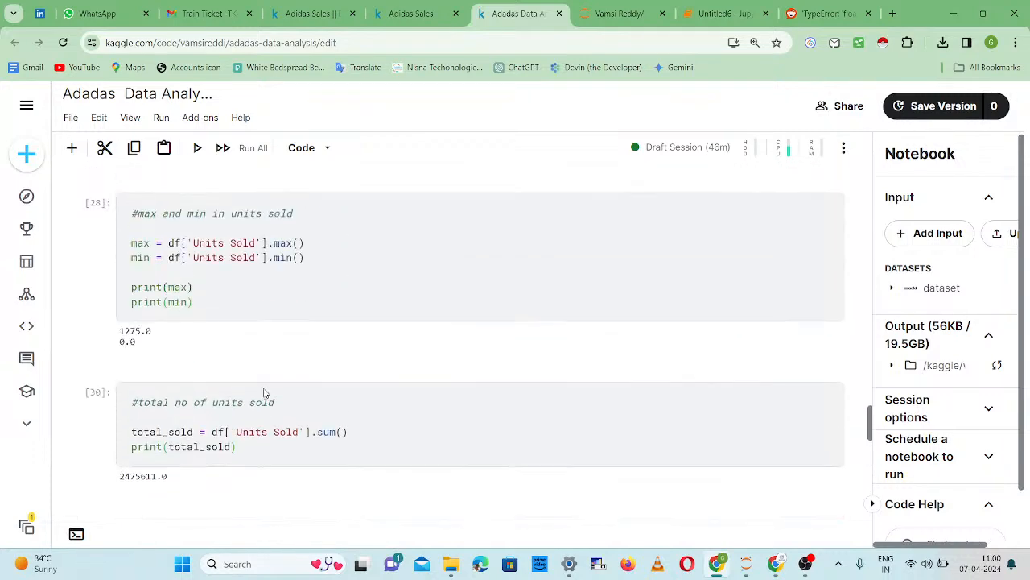
- Try changing the first retailer reference in the plt.bar line to Retailer and rerun the graph cell
scroll(263, 391, down, 10)
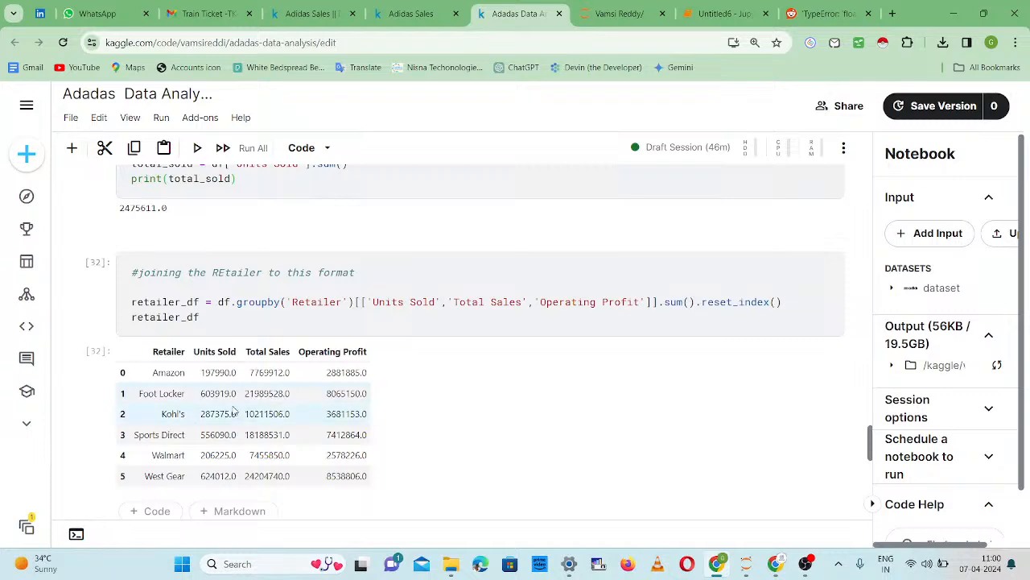
scroll(221, 451, down, 3)
scroll(214, 455, down, 1)
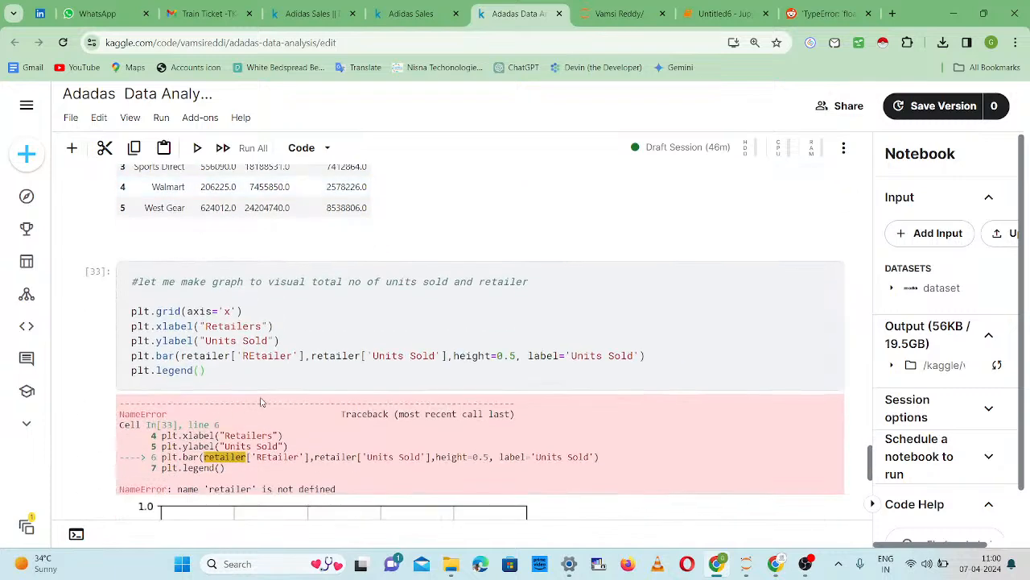
click(184, 356)
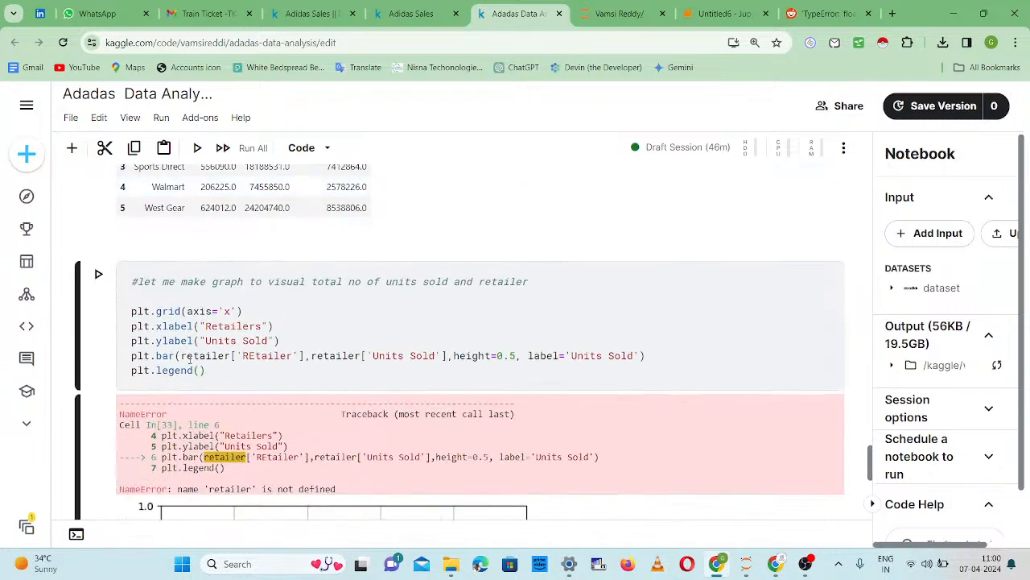
key(BackSpace)
text(R)
key(shift+Return)
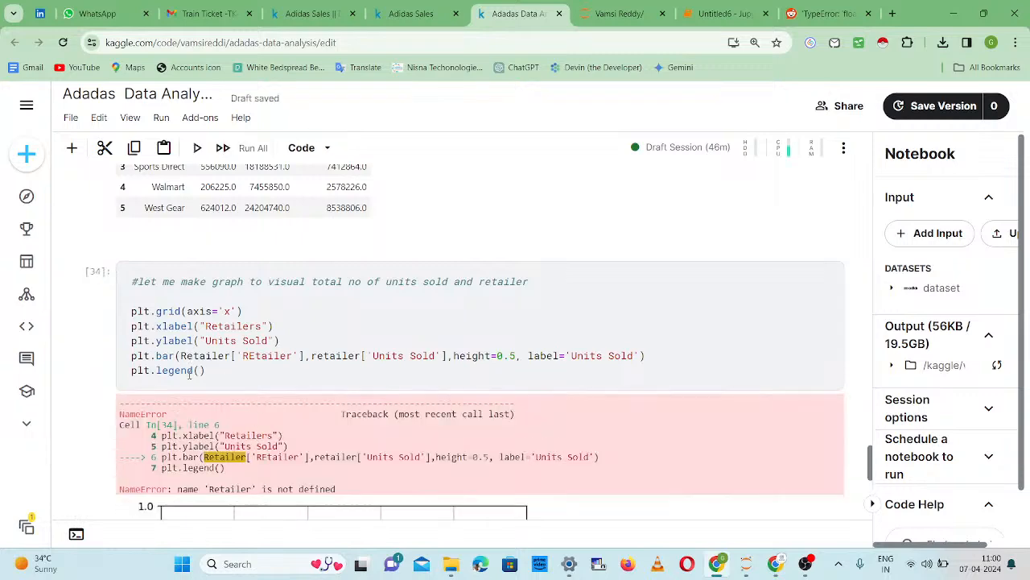
- Check the Retailer column header in the grouped table and try changing the plt.bar column key 'REtailer' to 'Rrtailer'
scroll(276, 352, up, 2)
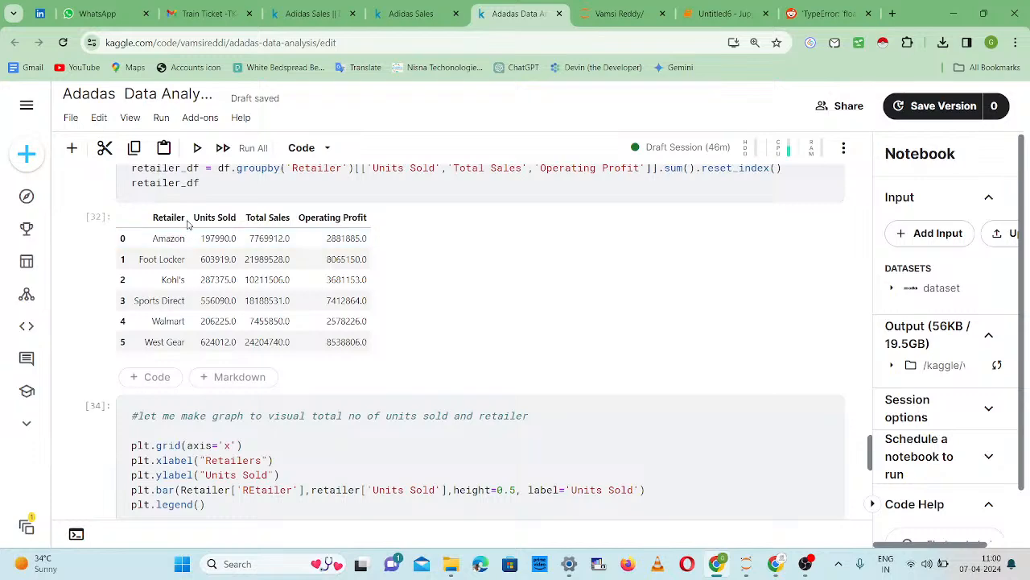
drag(188, 225, 156, 222)
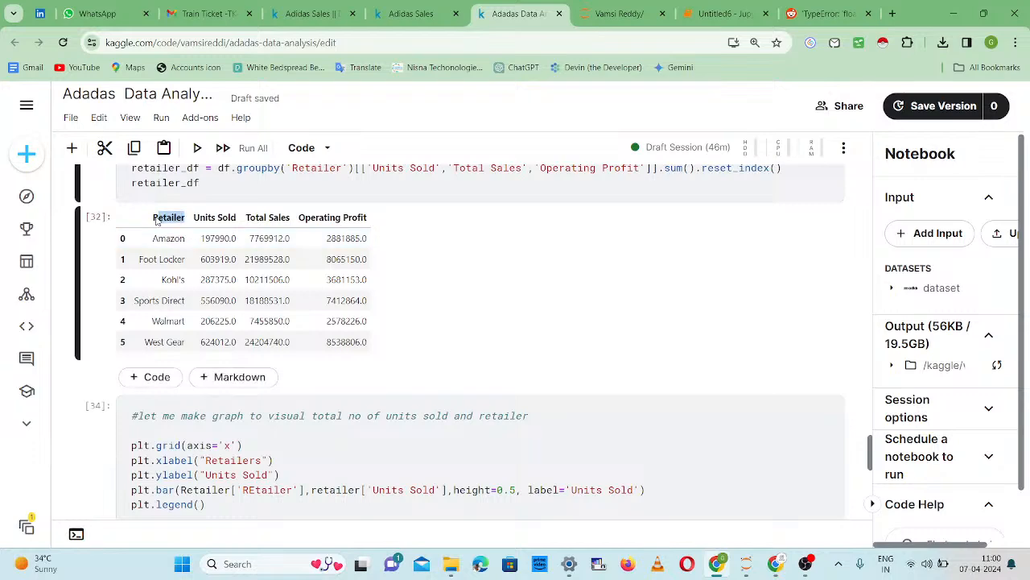
scroll(266, 385, down, 2)
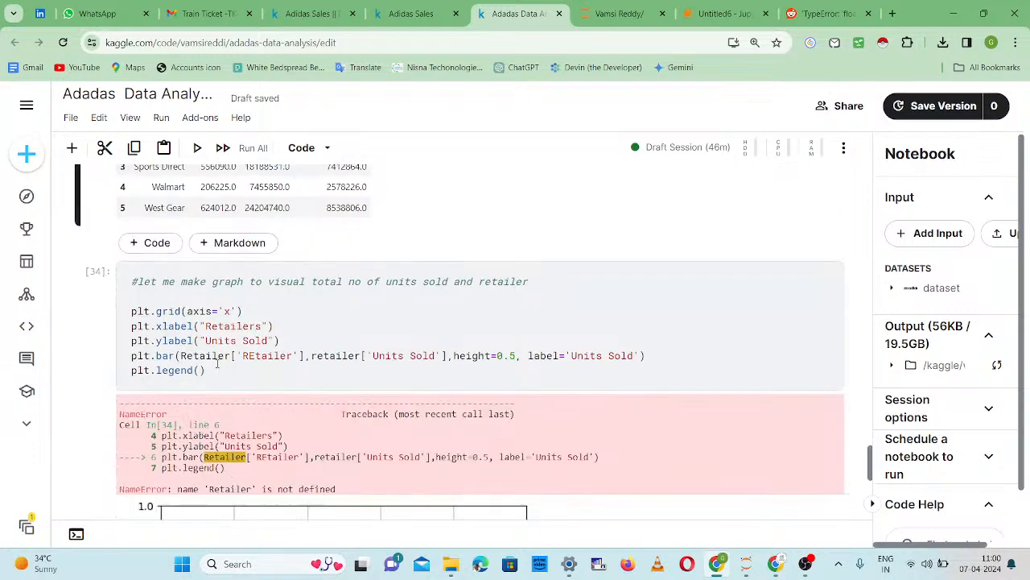
click(254, 355)
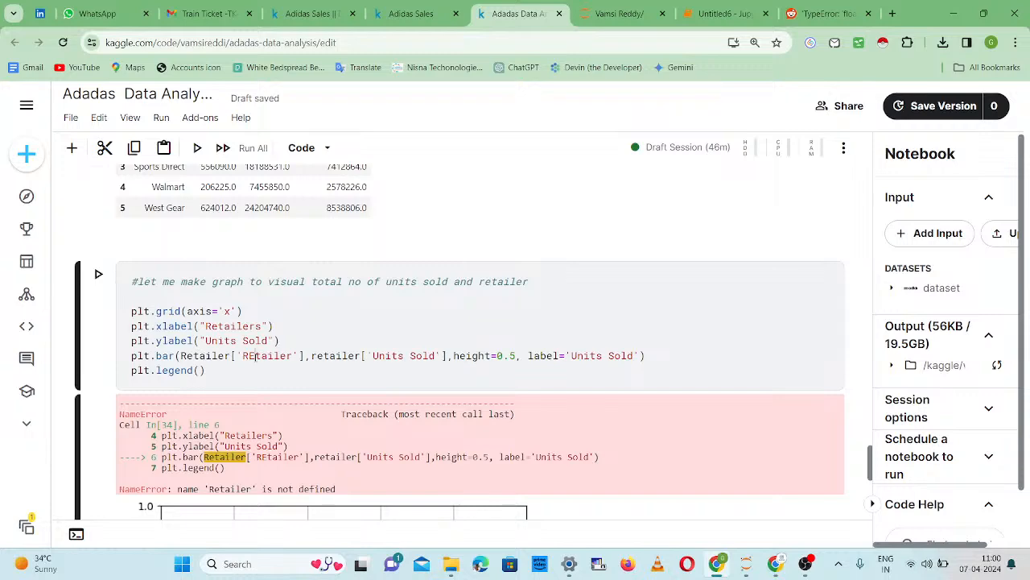
scroll(260, 365, up, 3)
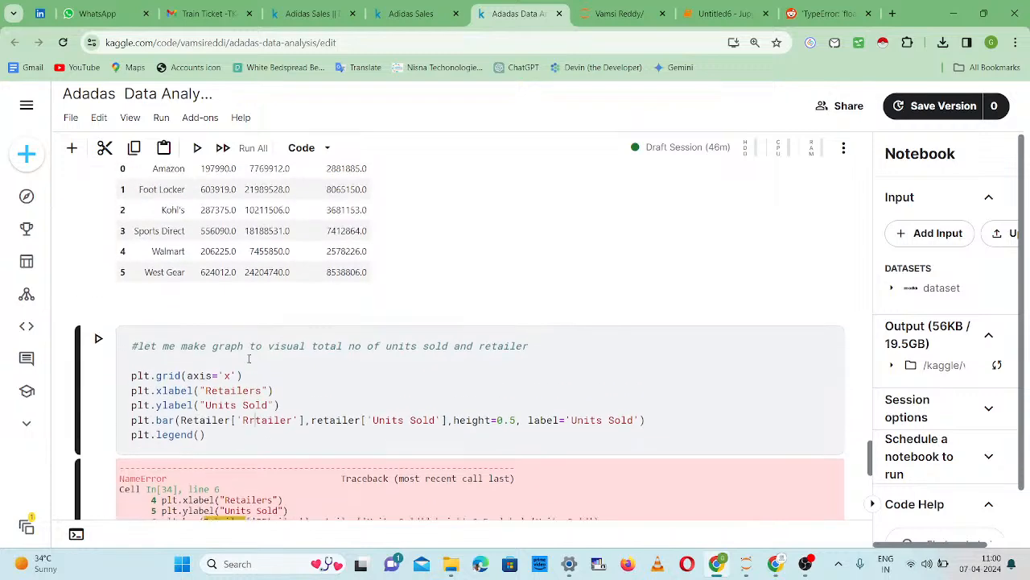
drag(191, 288, 155, 294)
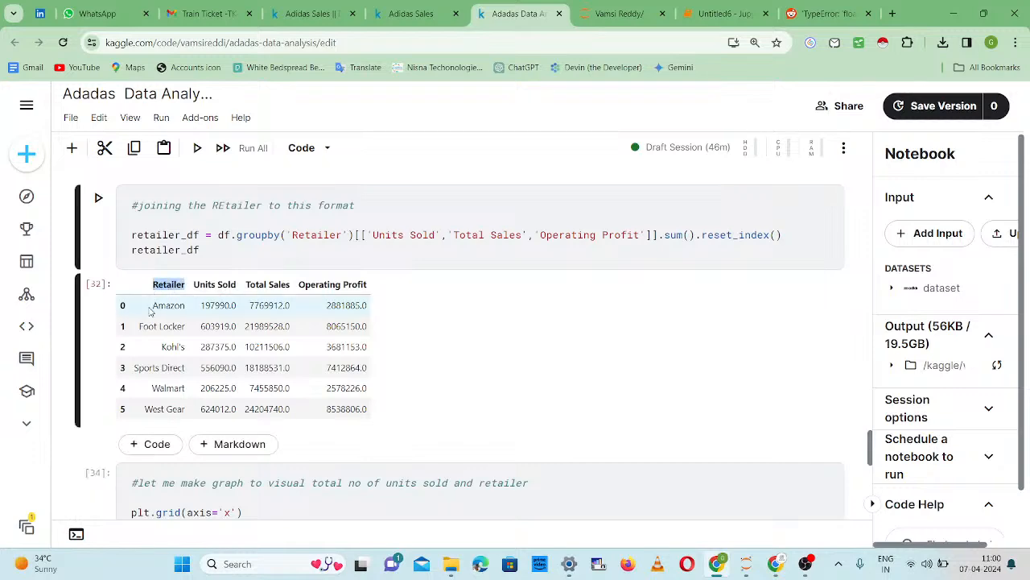
key(ctrl+minus)
scroll(224, 381, up, 3)
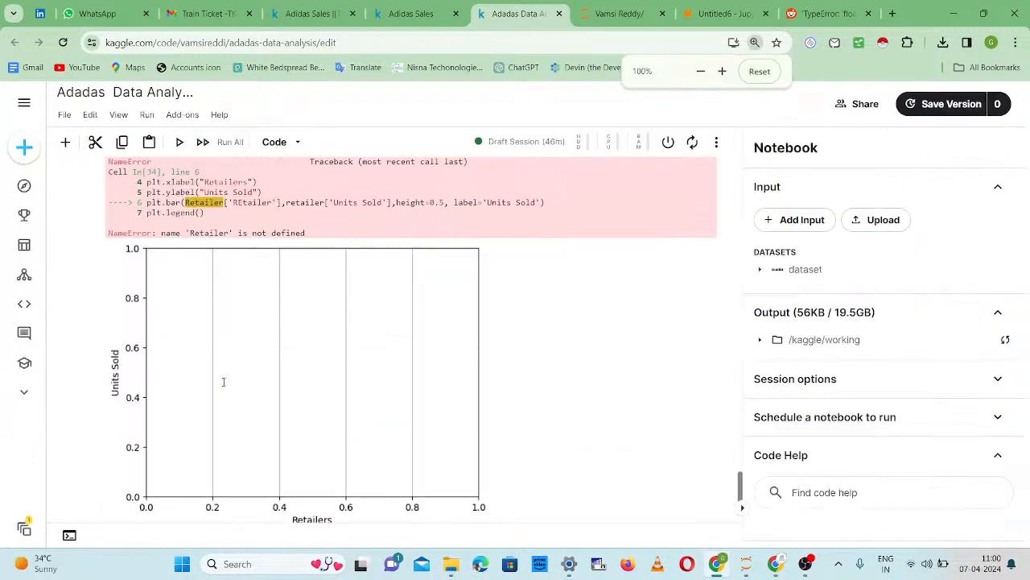
- Change the first Retailer reference in plt.bar back to lowercase retailer and rerun the graph cell
scroll(196, 273, up, 1)
click(190, 246)
click(208, 244)
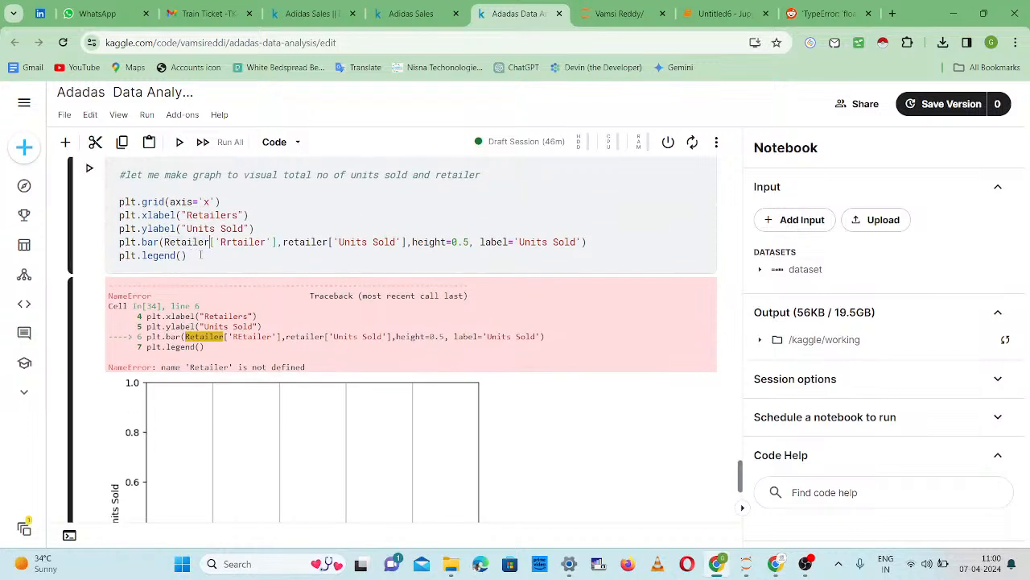
key(BackSpace)
text(r)
key(shift+Return)
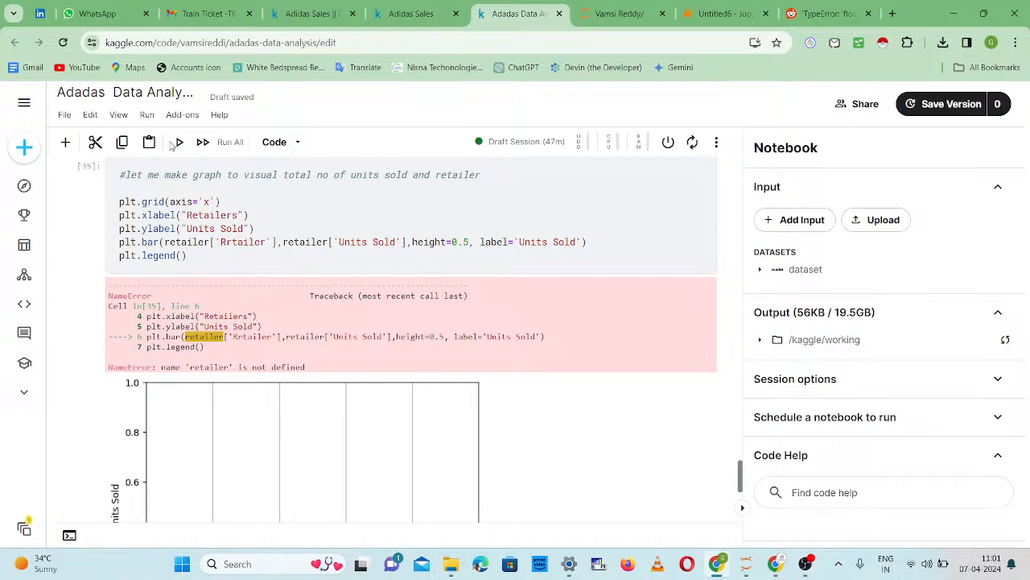
- Replace both retailer references in the plt.bar line with retailer_df from the grouping cell and rerun the graph cell
scroll(184, 181, up, 5)
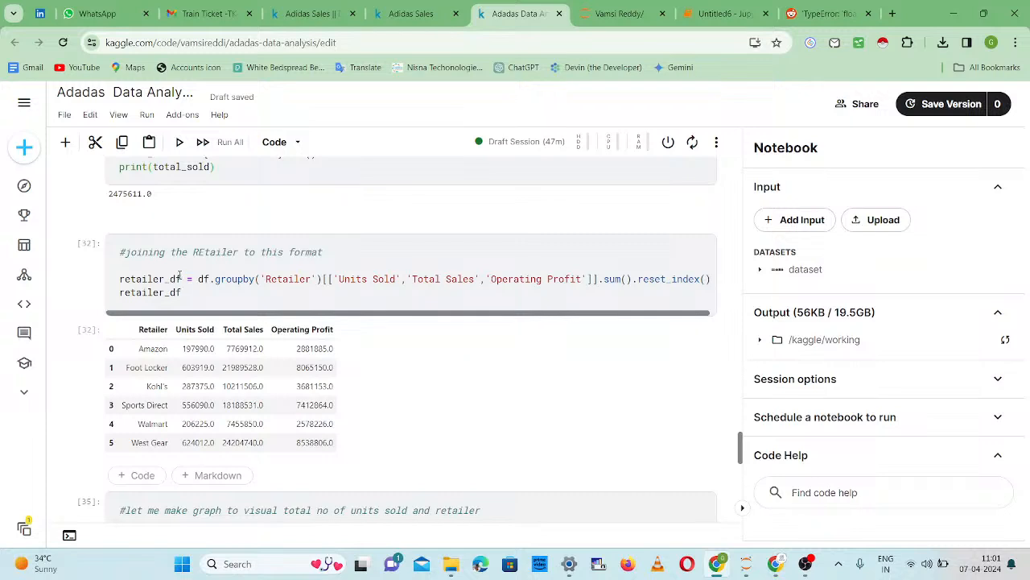
click(179, 277)
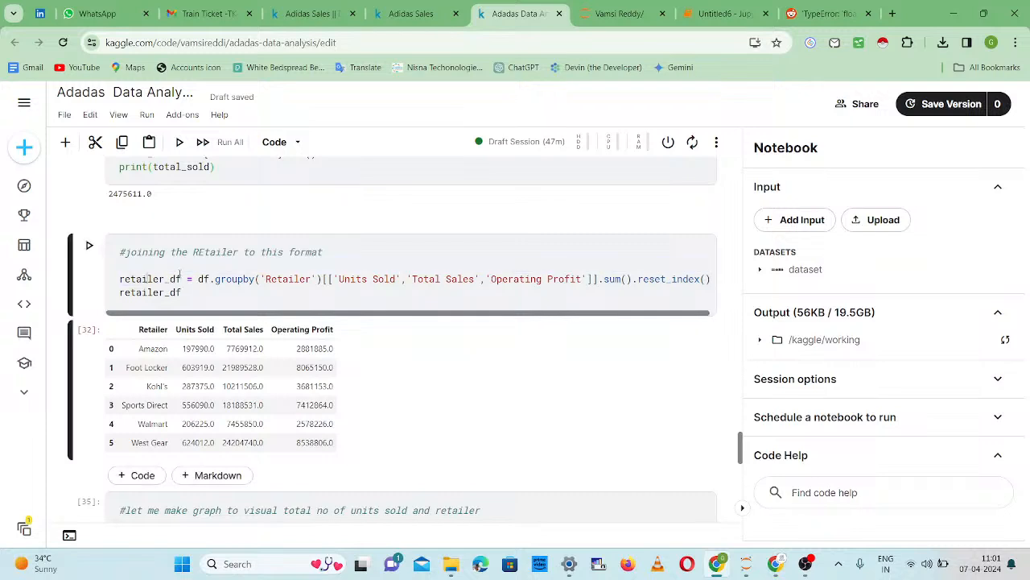
drag(182, 279, 119, 278)
key(ctrl+c)
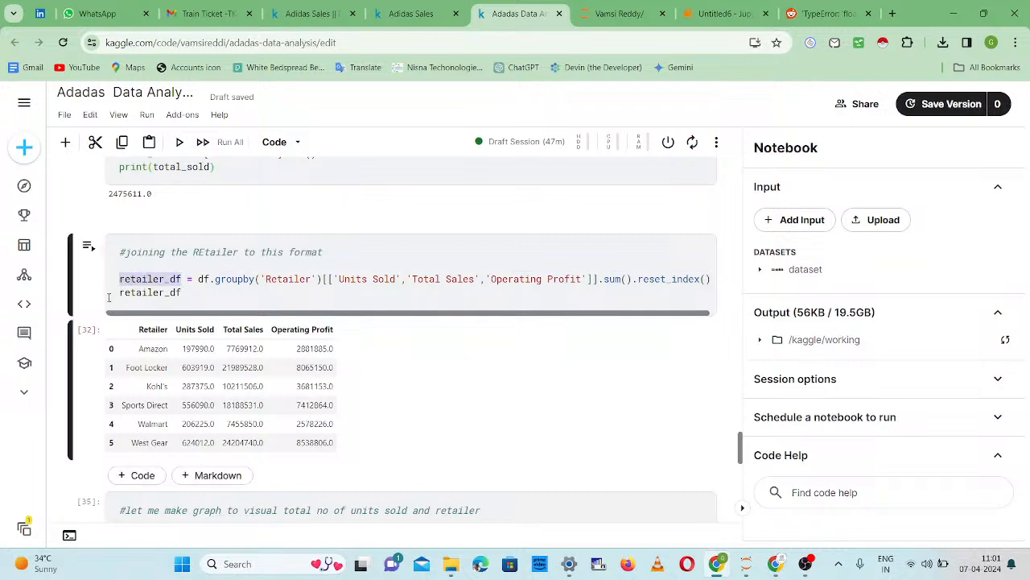
scroll(172, 373, down, 4)
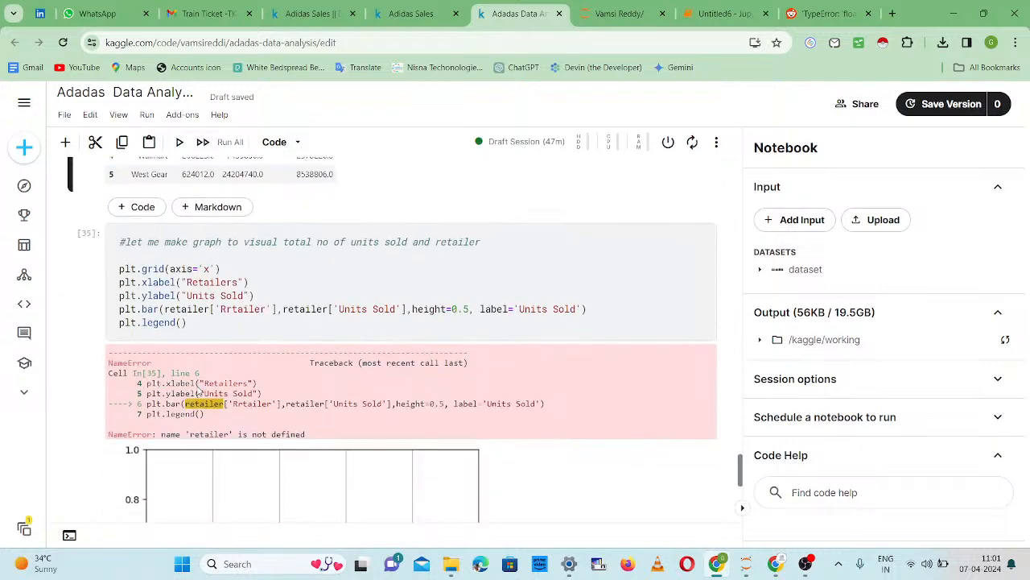
click(216, 304)
double_click(186, 309)
key(ctrl+v)
double_click(306, 310)
key(ctrl+v)
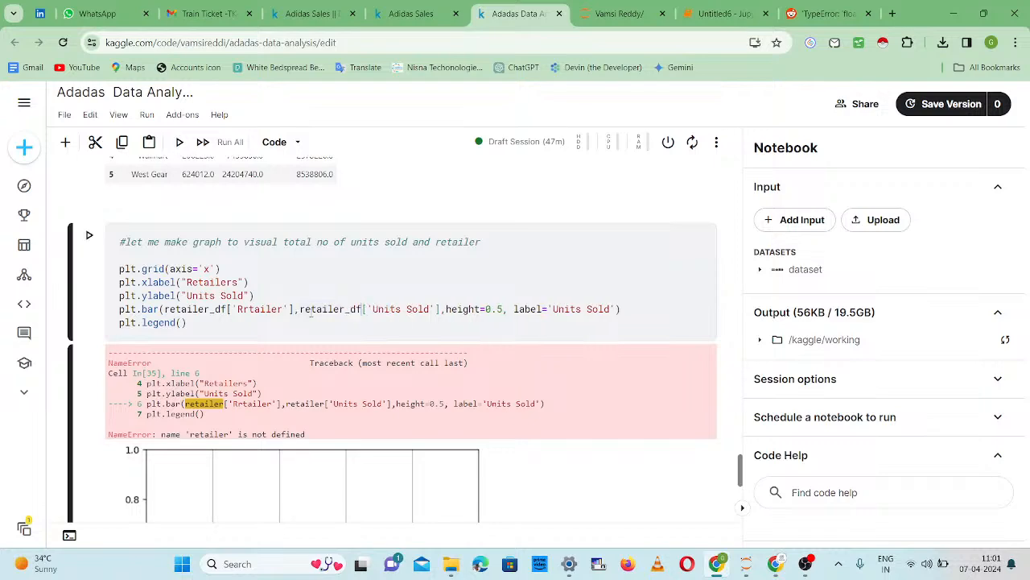
key(shift+Return)
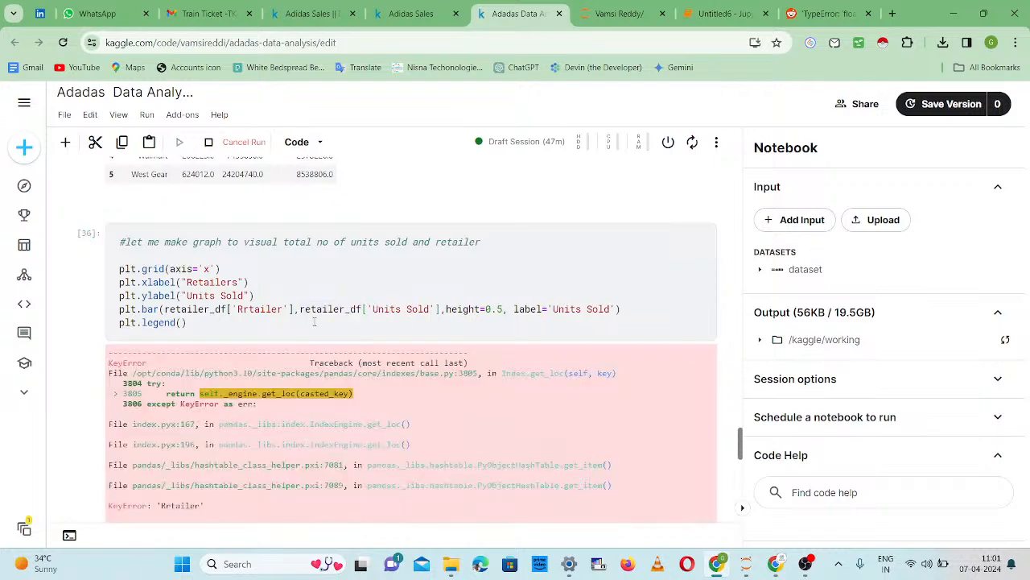
- Read the traceback, correct the column key in plt.bar to 'Retailer' and rerun the graph cell
scroll(320, 395, down, 1)
scroll(320, 395, down, 5)
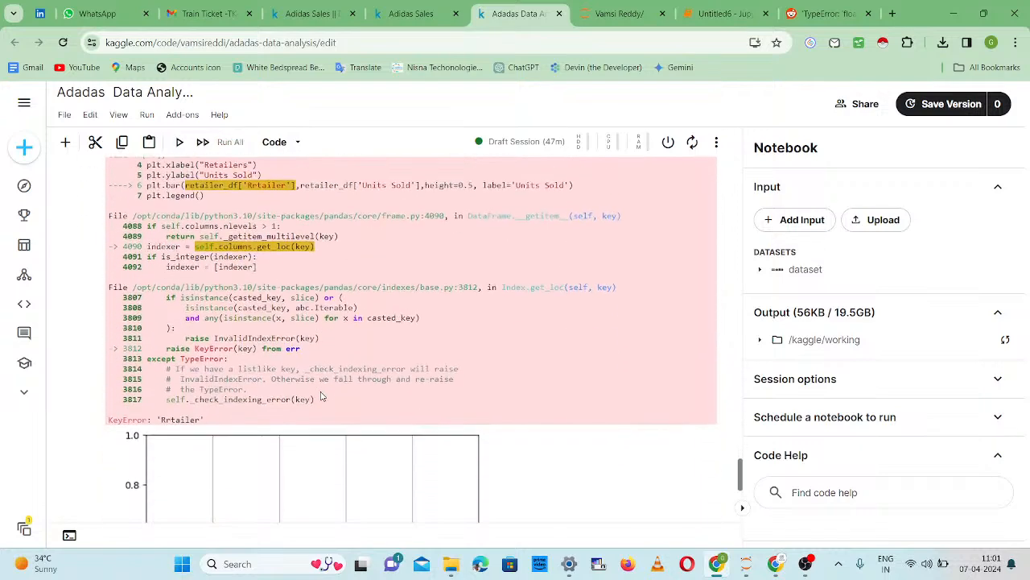
scroll(204, 423, down, 2)
scroll(203, 423, up, 8)
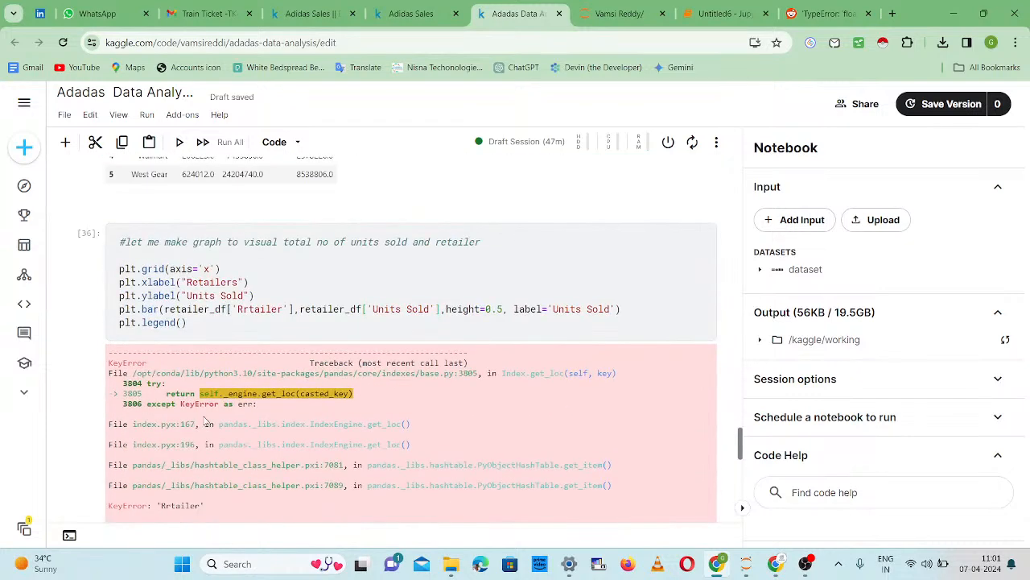
click(247, 309)
key(BackSpace)
text(e)
key(Up)
key(Return)
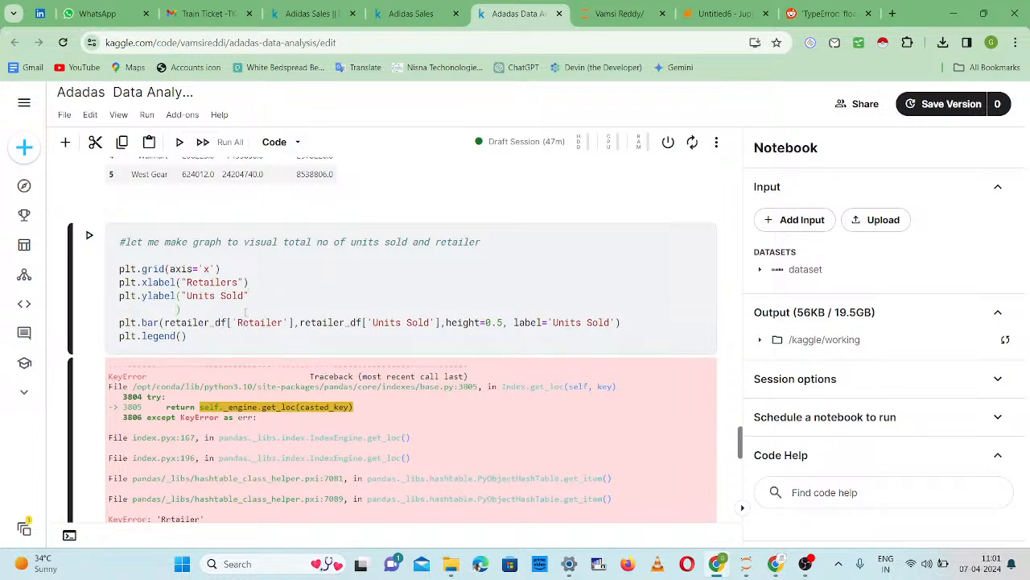
key(shift+Return)
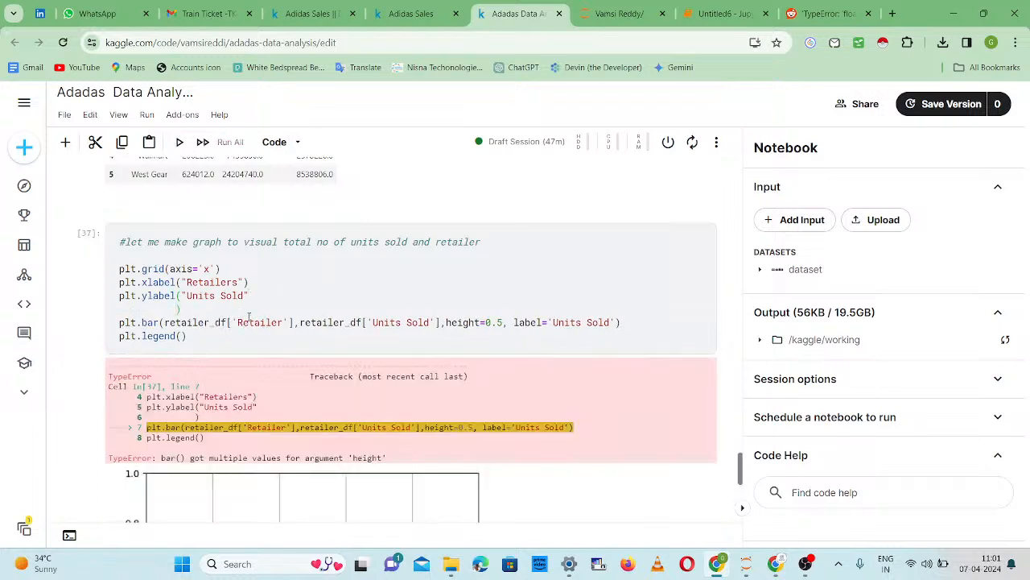
- Remove the stray line break inside the plt.ylabel call, rerun the graph cell and inspect its output
click(188, 310)
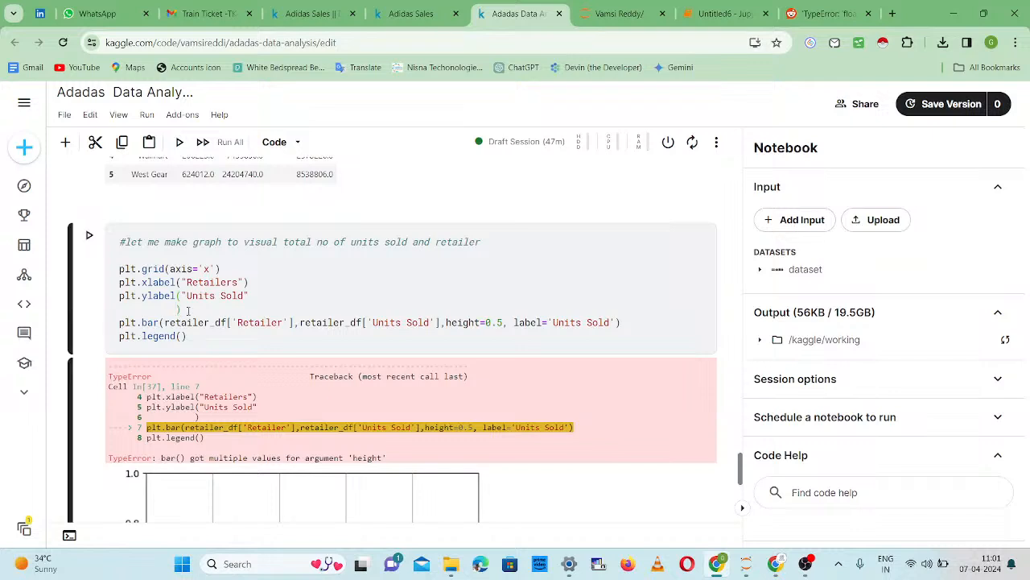
key(BackSpace)
key(BackSpace)
key(BackSpace)
key(BackSpace)
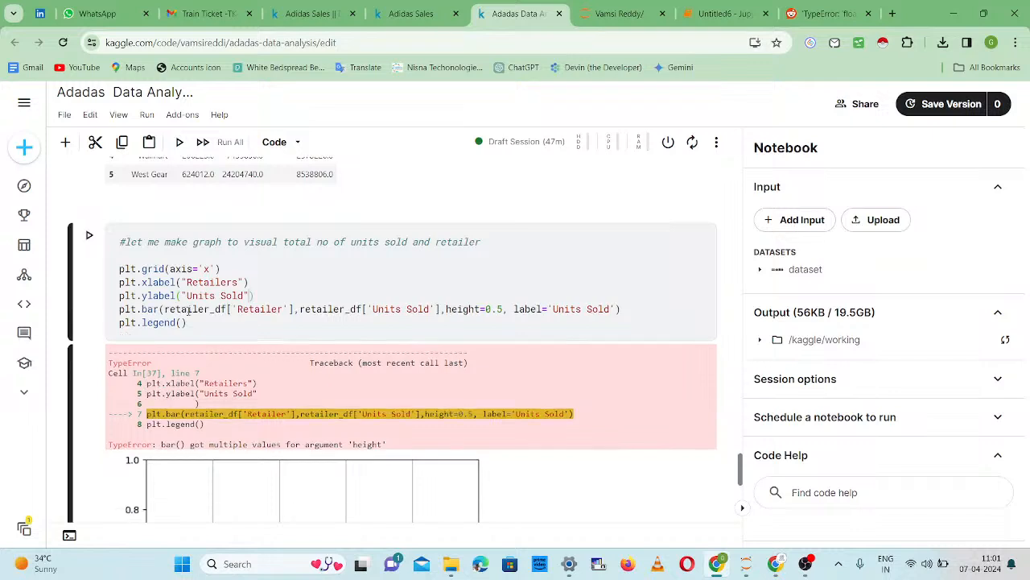
key(shift+Return)
scroll(432, 434, down, 2)
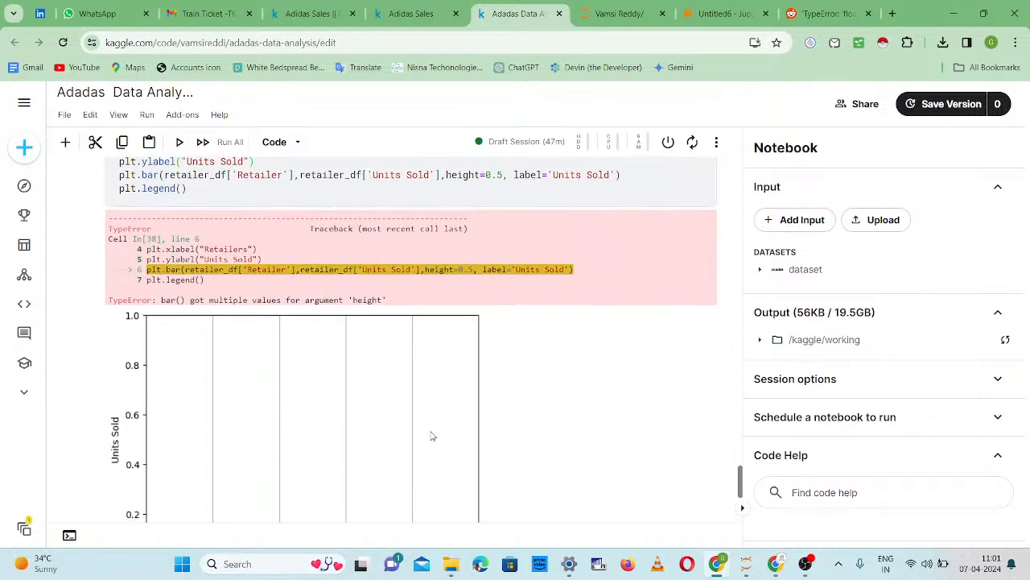
scroll(431, 434, up, 2)
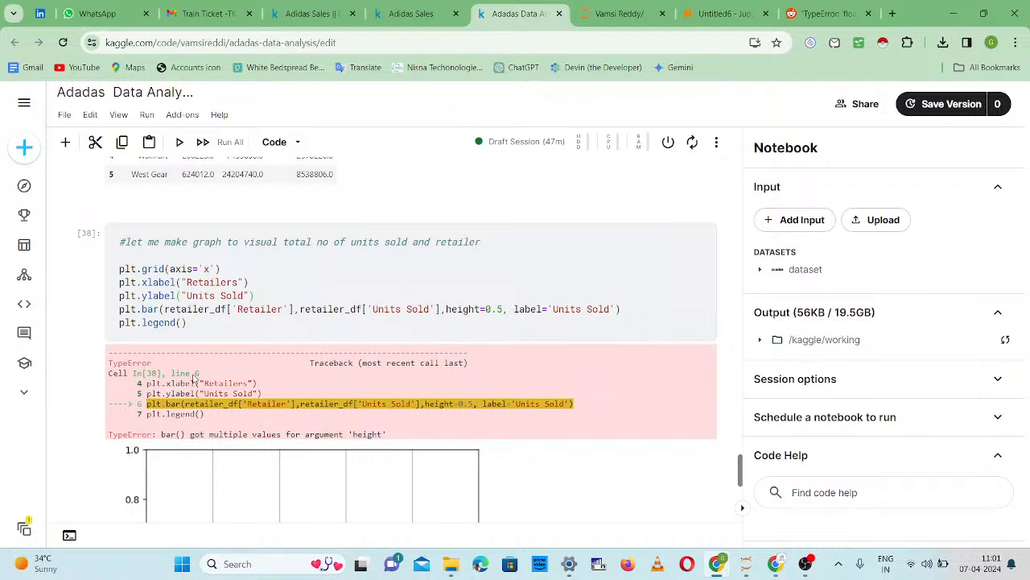
scroll(284, 392, down, 1)
scroll(311, 371, down, 2)
scroll(311, 371, up, 1)
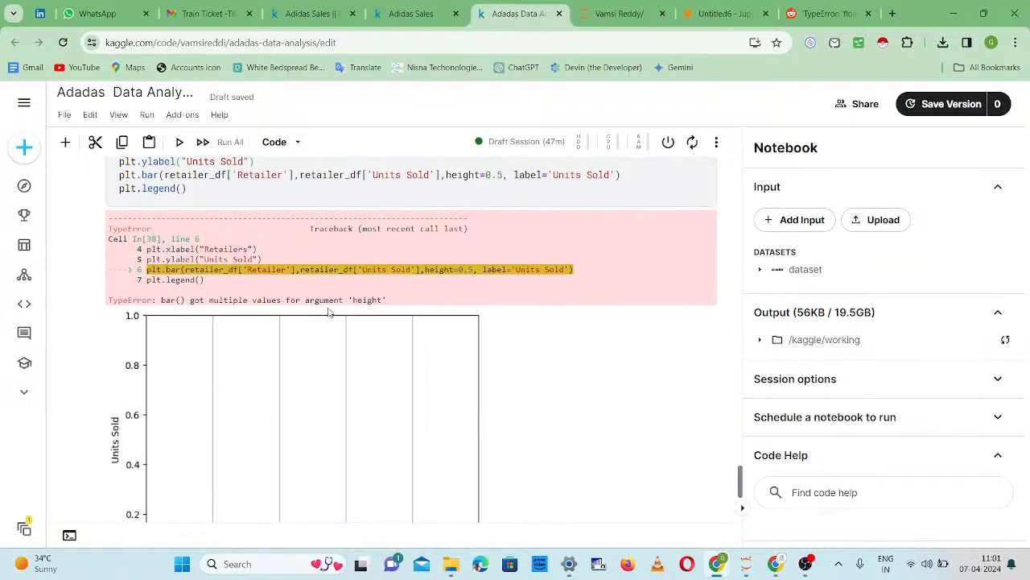
- Delete the height=0.5 argument from the plt.bar line, rerun the cell and check the bar chart
scroll(358, 311, up, 3)
drag(447, 377, 506, 378)
key(BackSpace)
key(Right)
key(BackSpace)
key(BackSpace)
key(Right)
key(BackSpace)
text(,)
key(shift+Return)
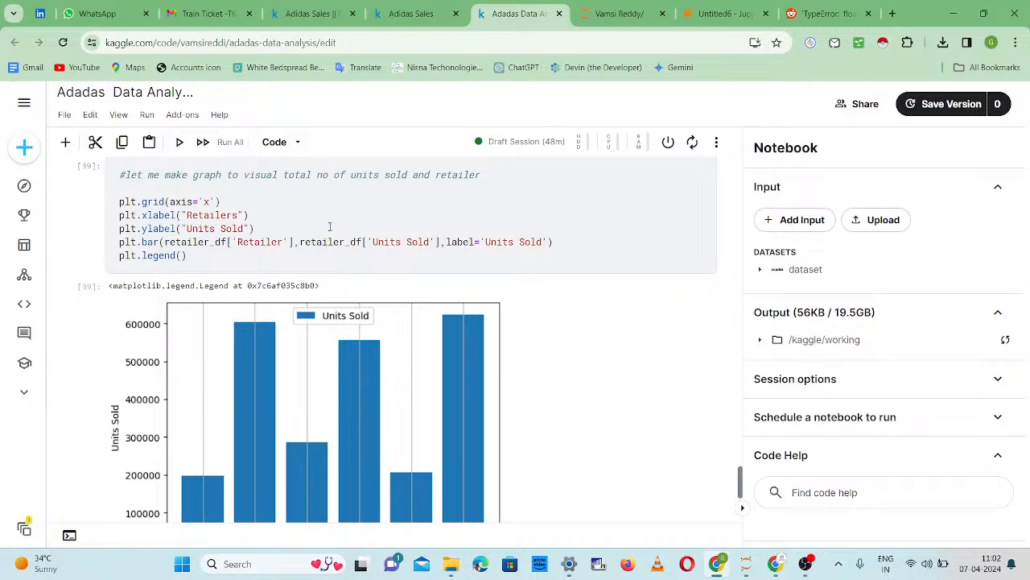
scroll(268, 390, down, 4)
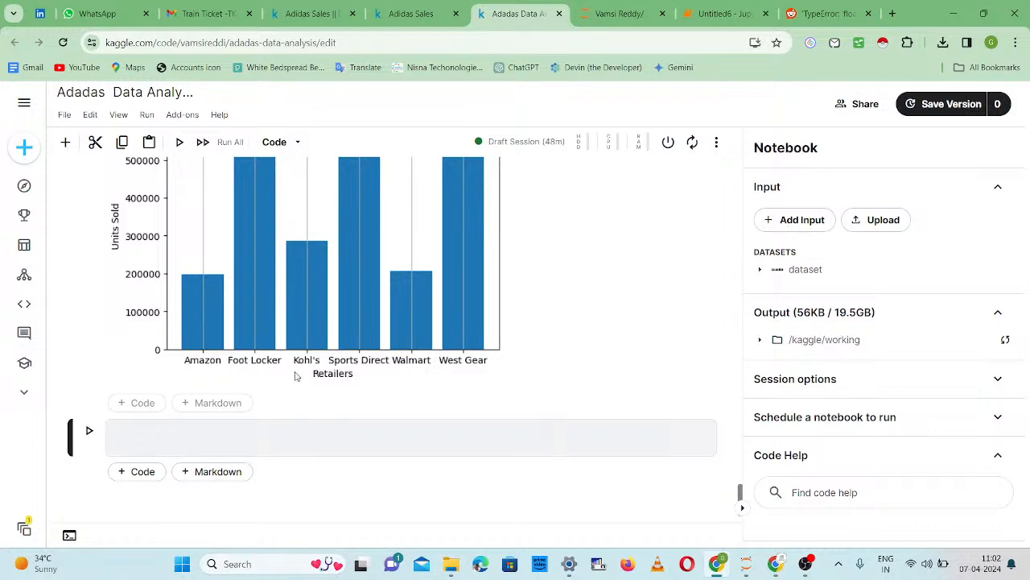
scroll(278, 382, up, 1)
scroll(289, 345, up, 2)
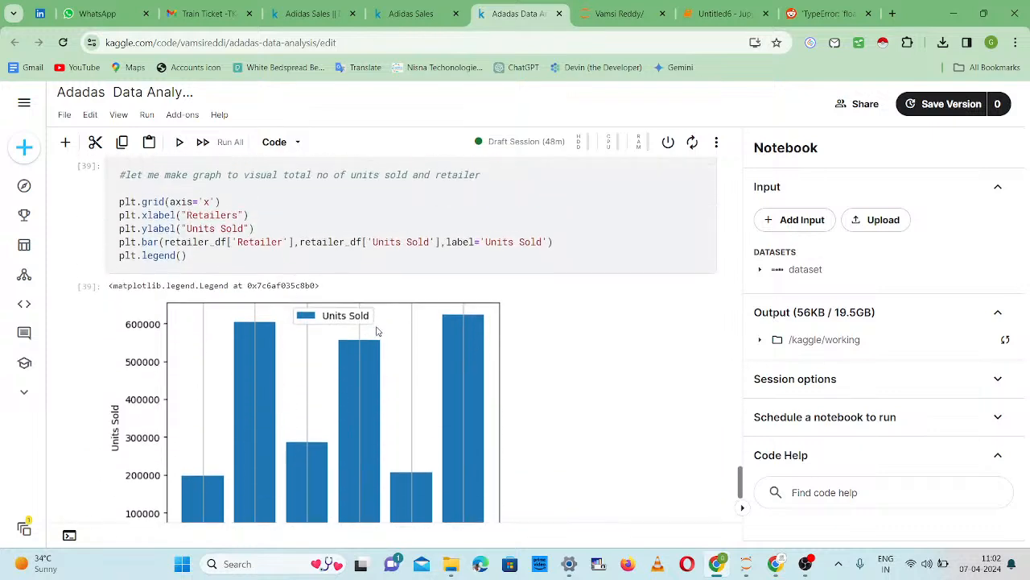
scroll(411, 373, down, 2)
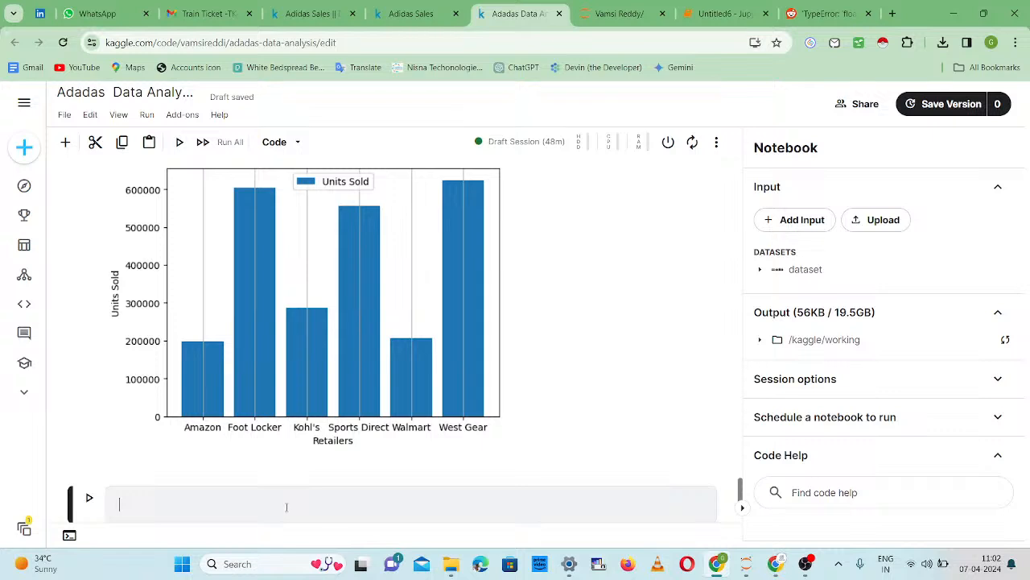
text(#pie chart of units sold)
key(Return)
key(Return)
text(plt.pr)
key(BackSpace)
text(ie()
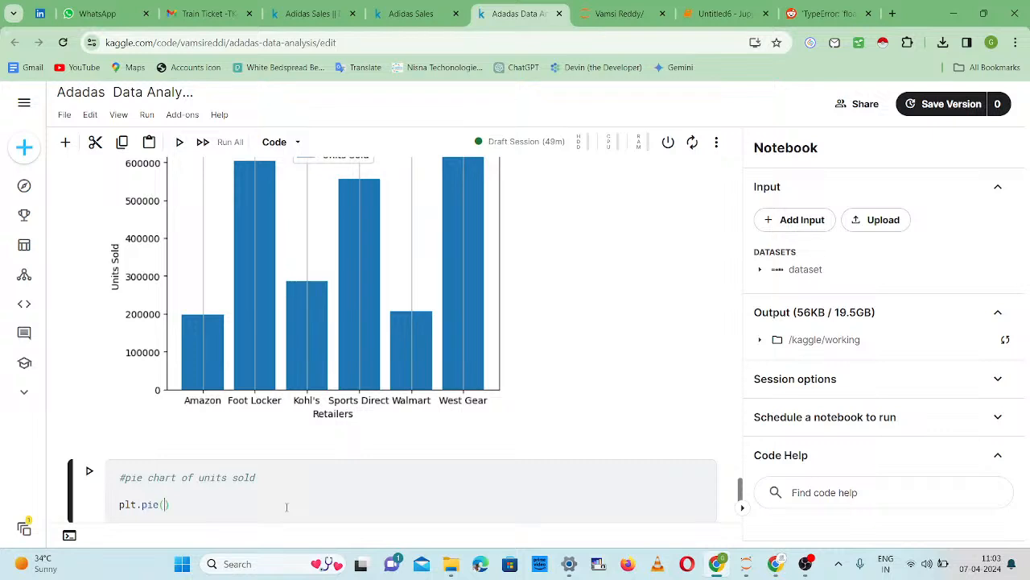
text(year)
key(BackSpace)
key(BackSpace)
key(BackSpace)
key(BackSpace)
key(BackSpace)
key(BackSpace)
key(BackSpace)
key(BackSpace)
key(BackSpace)
key(BackSpace)
key(BackSpace)
key(BackSpace)
key(BackSpace)
key(BackSpace)
key(BackSpace)
key(BackSpace)
key(BackSpace)
key(BackSpace)
key(BackSpace)
key(BackSpace)
key(BackSpace)
key(BackSpace)
key(BackSpace)
key(BackSpace)
key(BackSpace)
key(BackSpace)
key(BackSpace)
key(BackSpace)
key(BackSpace)
key(BackSpace)
key(BackSpace)
key(BackSpace)
key(BackSpace)
key(BackSpace)
key(BackSpace)
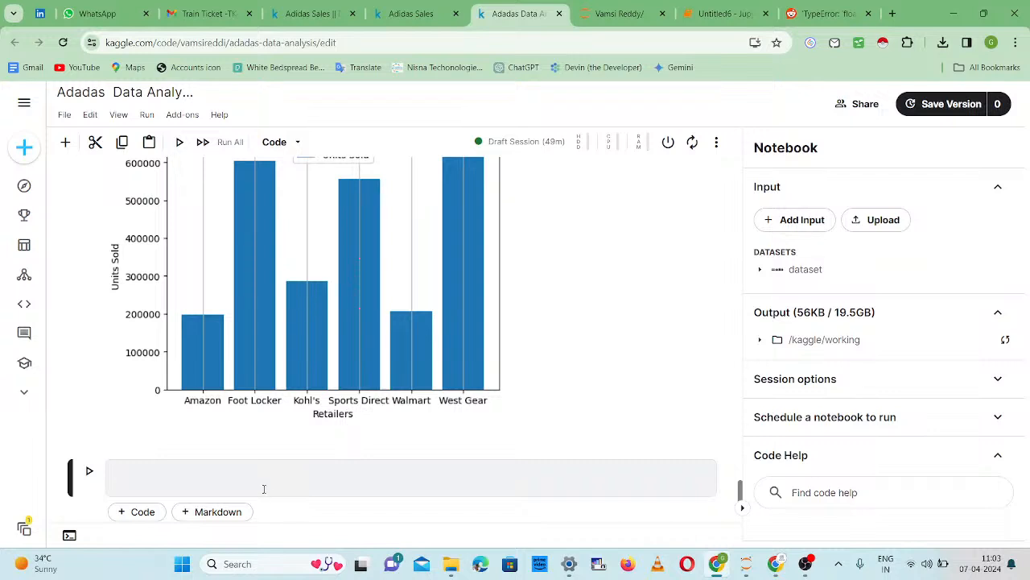
- Enter the comment "#conbine the group of year" in the empty cell below the bar chart
text(#con)
text(bi)
text(ne the )
text(grto)
key(BackSpace)
key(BackSpace)
text(o)
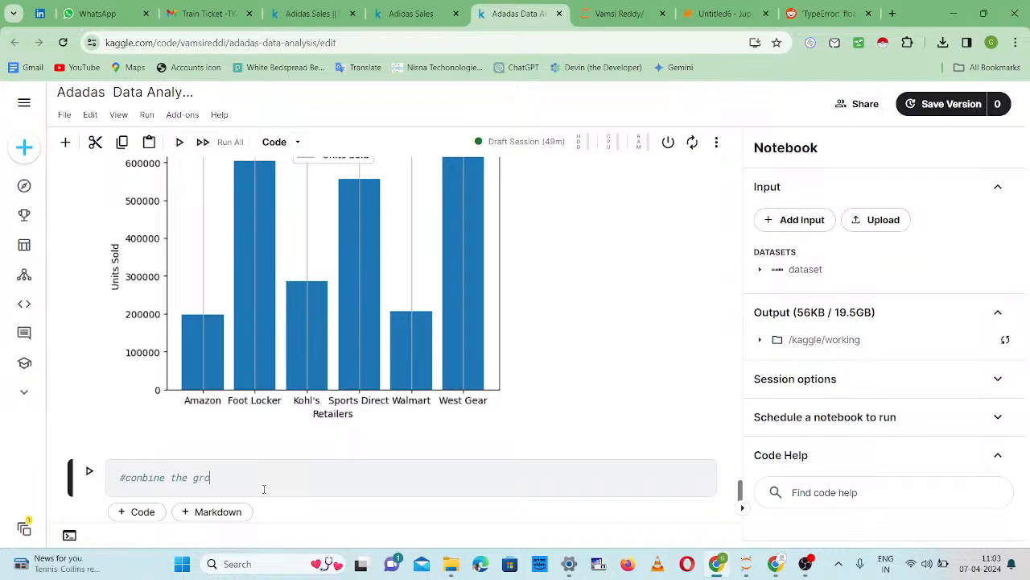
text(up of year)
key(Return)
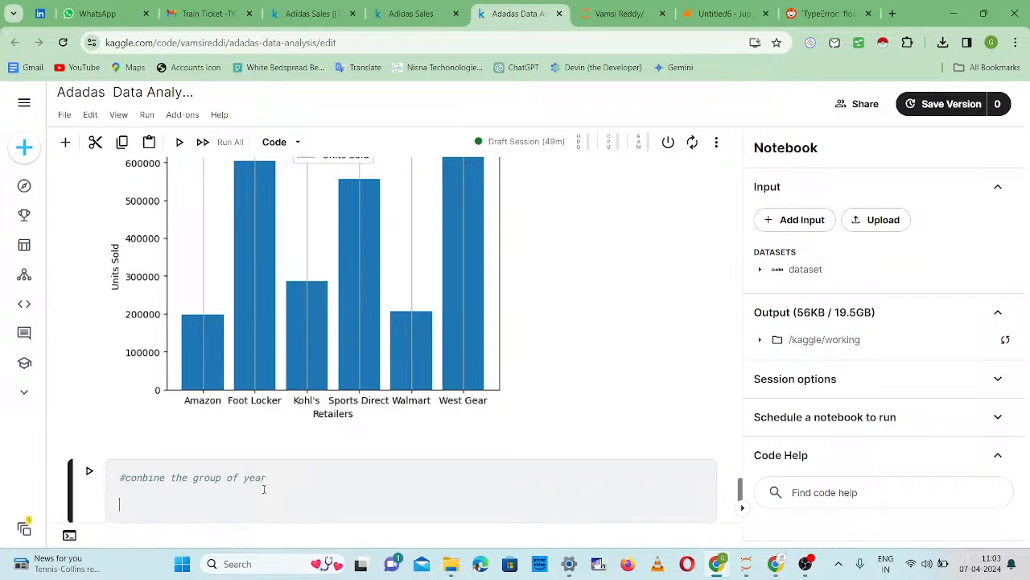
- Begin the line year = df.groupby('Year')[[]] below the comment, leaving the column list empty
text(year = df.gri)
key(BackSpace)
text(oupby('Yeat)
key(BackSpace)
text(r)
text([[)
- Copy the column list with .sum().reset_index() from the retailer_df cell and paste it into the year grouping line
scroll(266, 453, up, 7)
scroll(269, 451, down, 2)
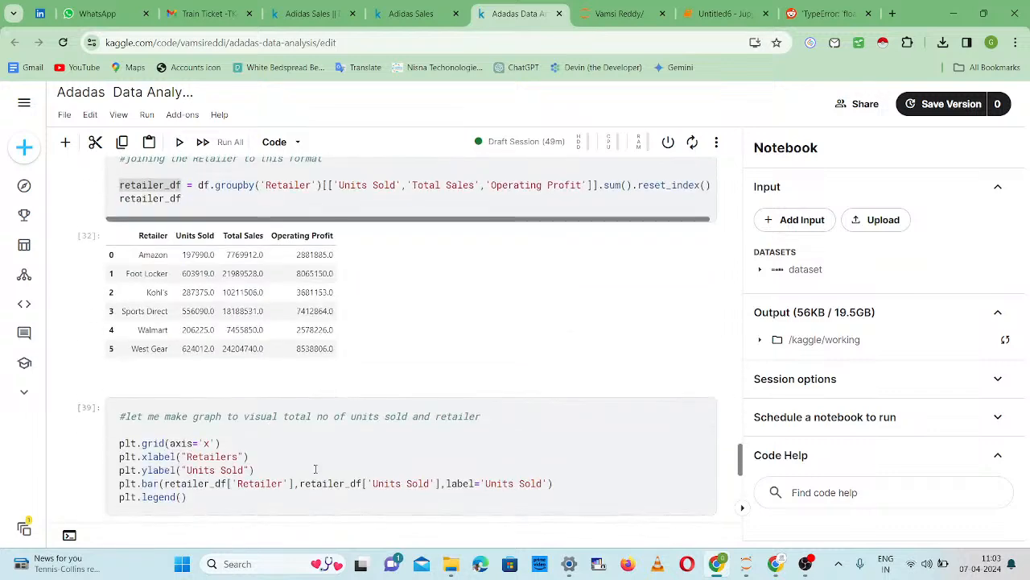
scroll(437, 455, up, 4)
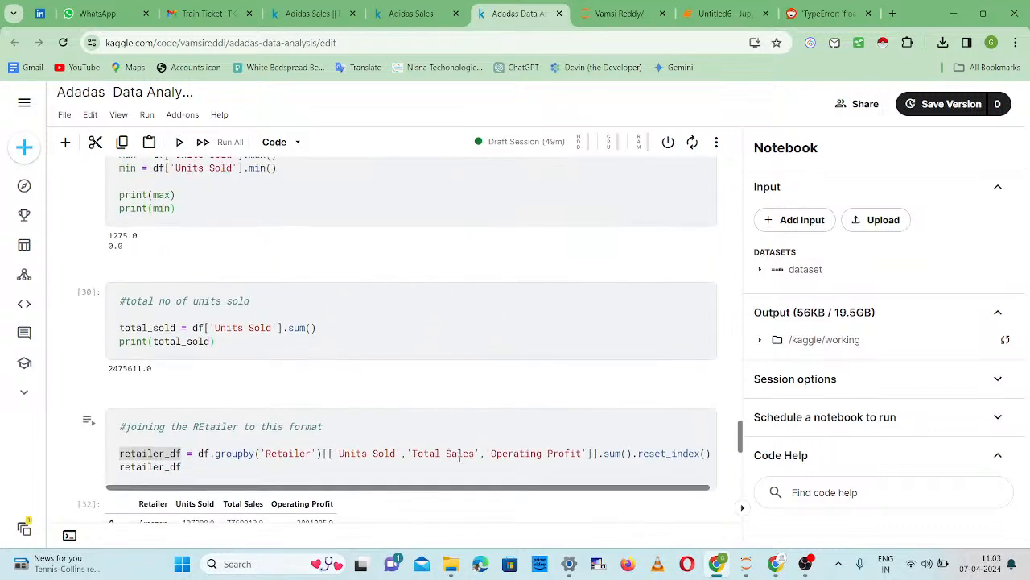
drag(329, 453, 713, 454)
key(ctrl+c)
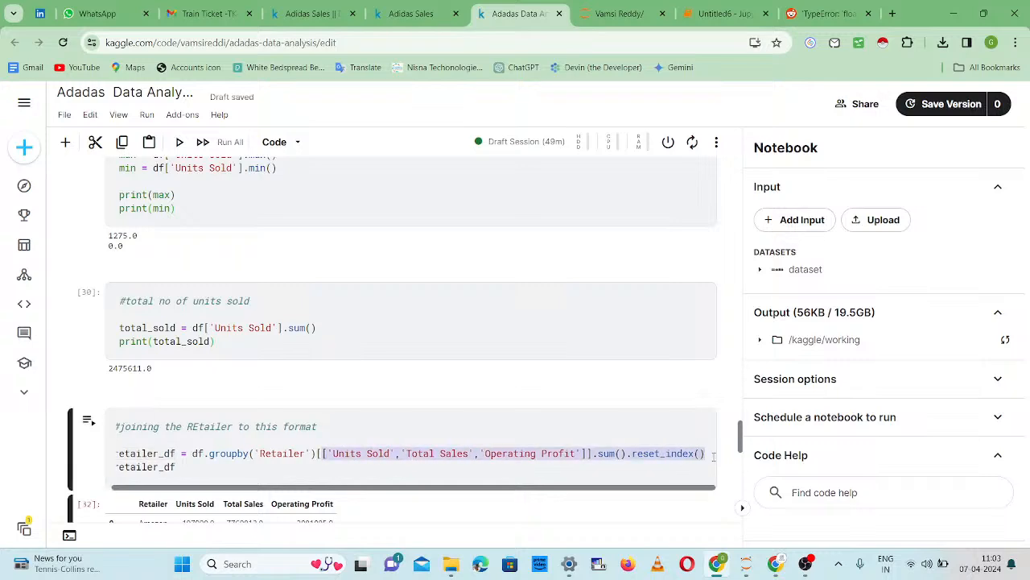
scroll(322, 426, down, 15)
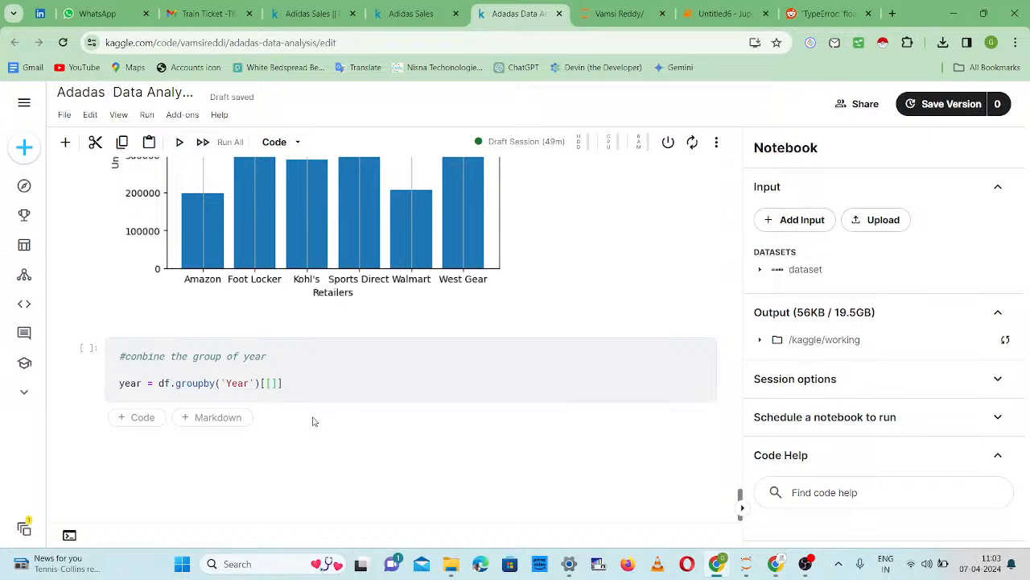
click(268, 383)
key(ctrl+v)
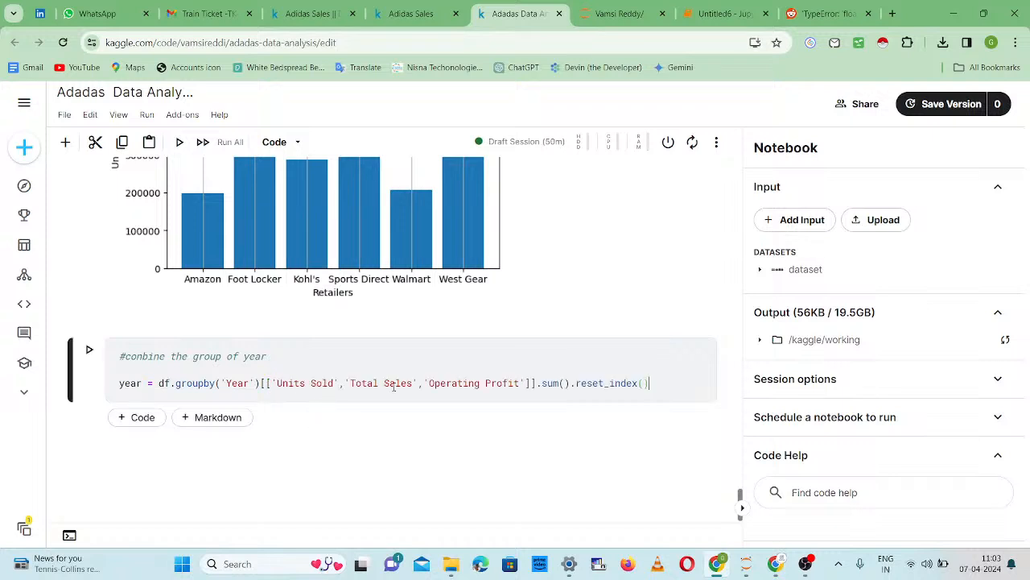
- Run the year grouping cell and display the year table in a new cell
key(shift+Return)
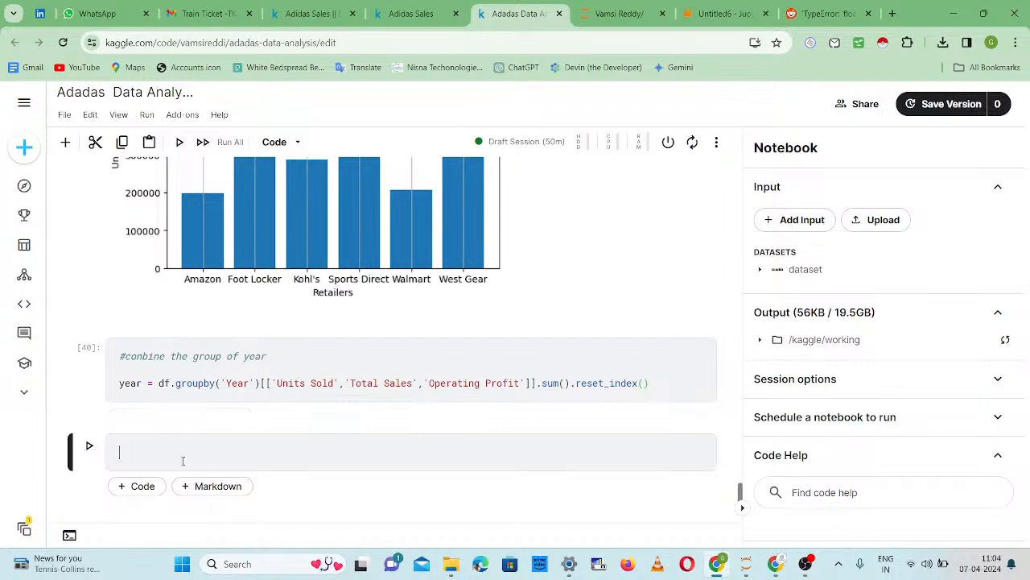
text(year)
key(shift+Return)
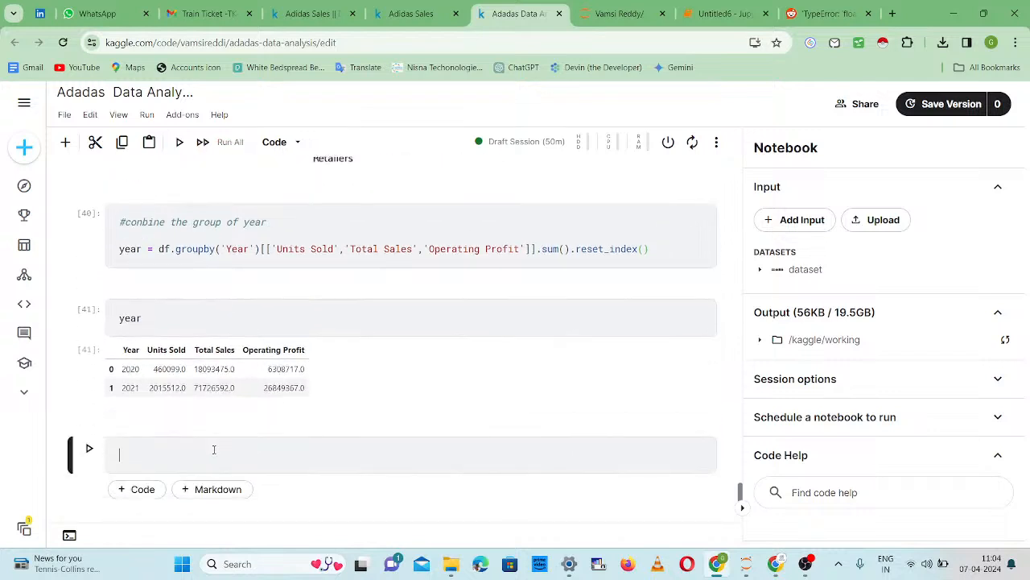
- In the next cell, write the comment "#now Pie" and the call plt.pie(year['Units Sold'])
text(#now Pie)
key(Return)
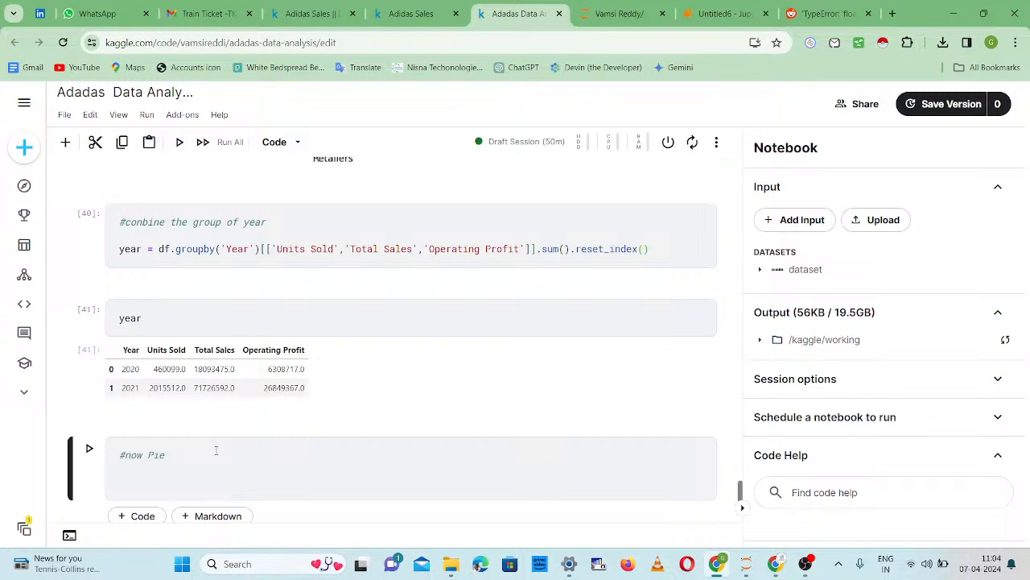
text(p)
key(BackSpace)
text(plt.pie(year()
key(BackSpace)
text(['Units Sold'])
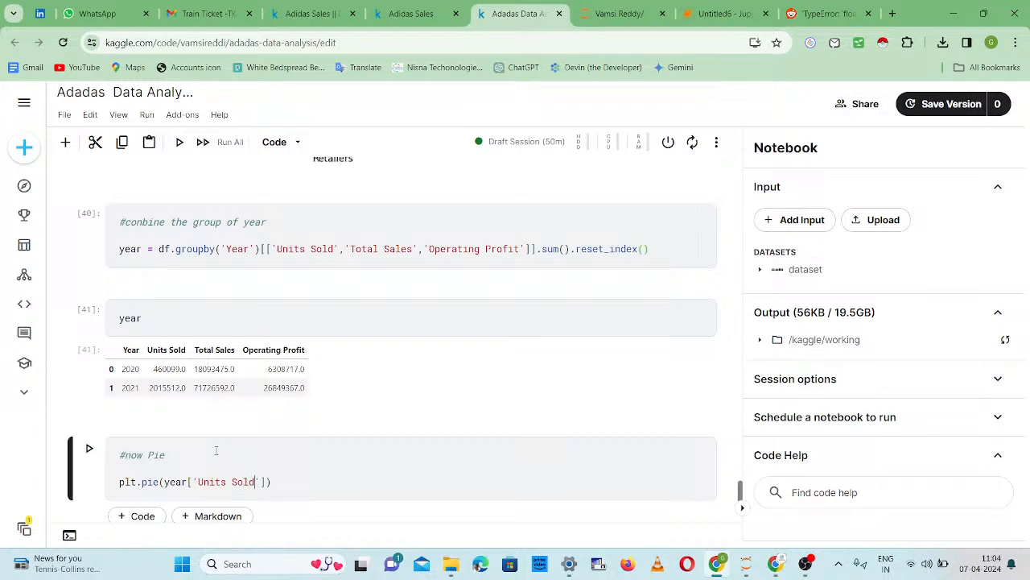
- Add autopct='%0.1f%%' and colours=['#9222DE','#6DDE21'] to the plt.pie call and run the cell
text(,autopct='%0.1f%%)
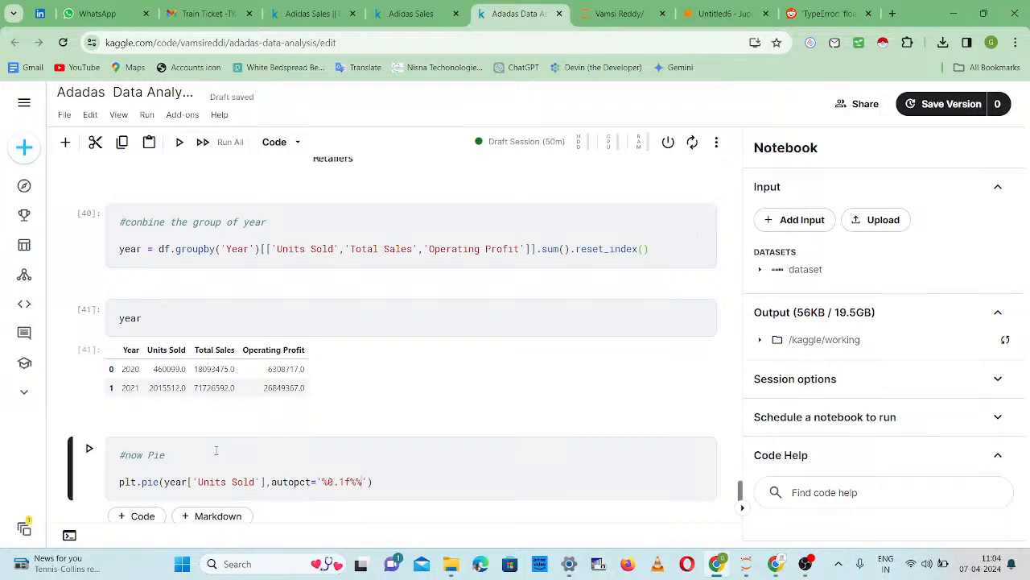
text(',colours)
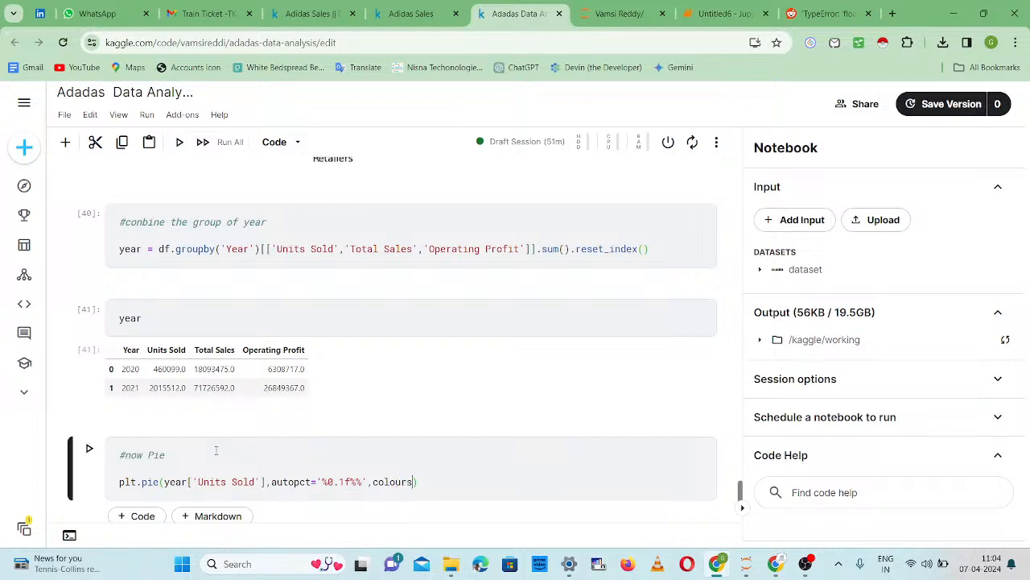
text(=[)
text(')
text(#)
text(933)
key(BackSpace)
key(BackSpace)
text(222DE','#6DDE)
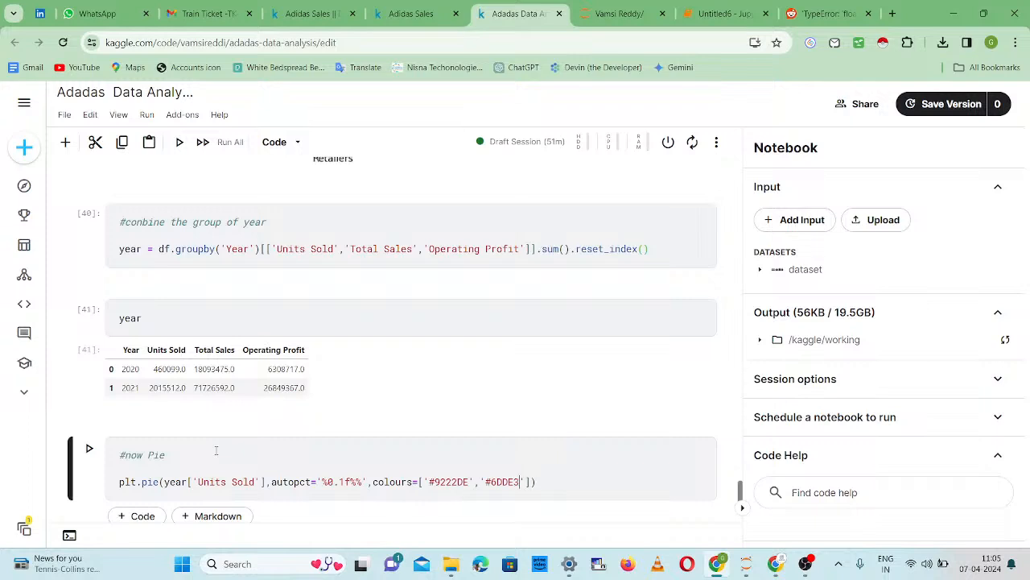
text(21)
key(shift+Return)
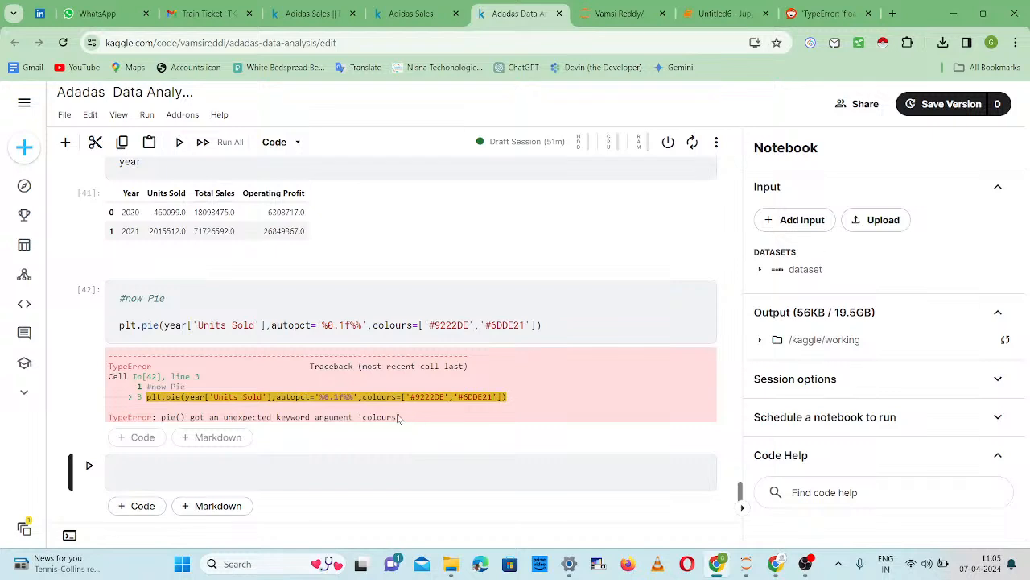
- Correct the colours argument to colors in plt.pie, rerun the cell and check the pie chart
click(400, 326)
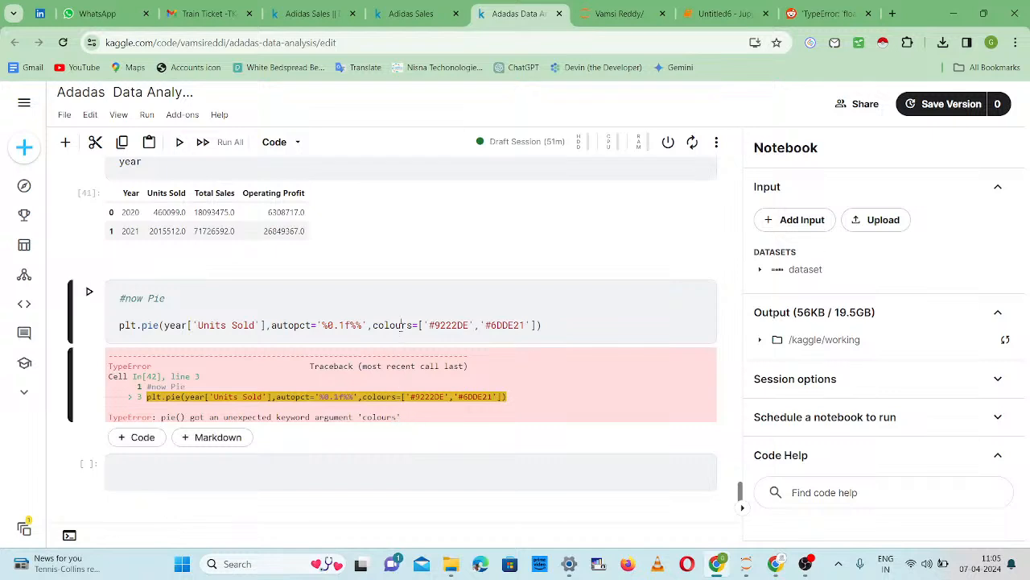
key(BackSpace)
key(shift+Return)
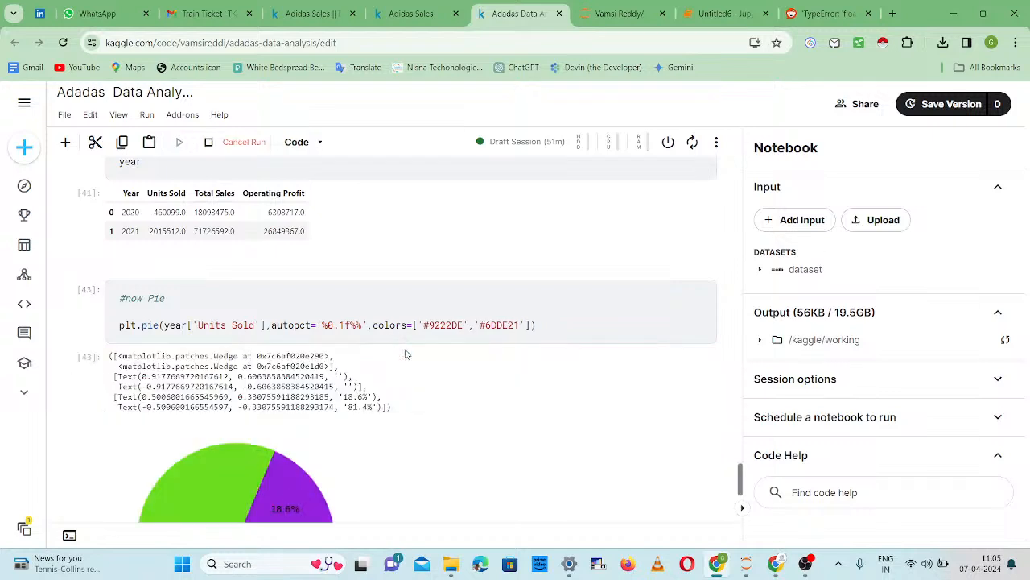
scroll(355, 346, down, 2)
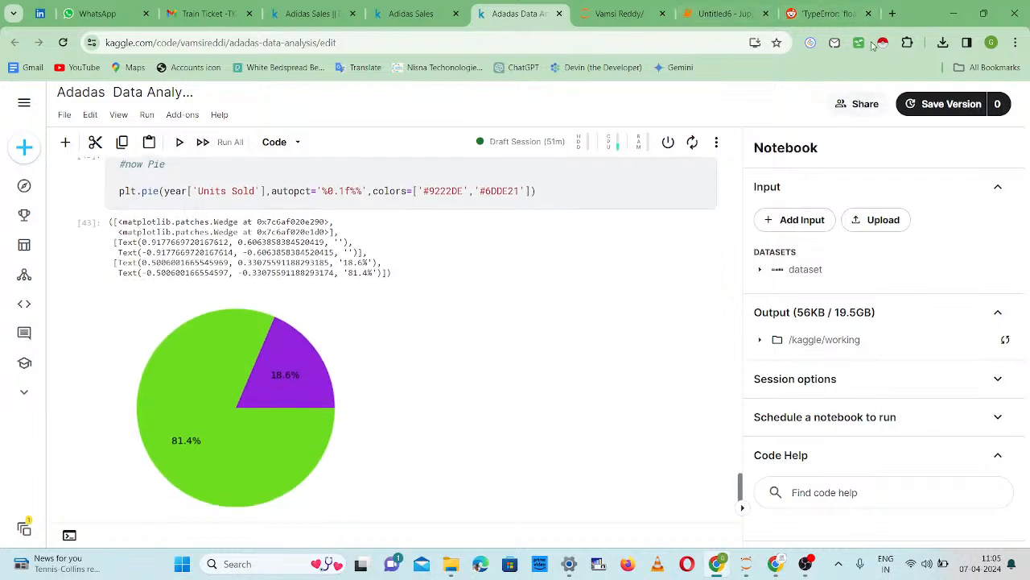
- Search the web for "matplotlib colors" in a new browser tab
click(892, 13)
click(697, 38)
text(mat)
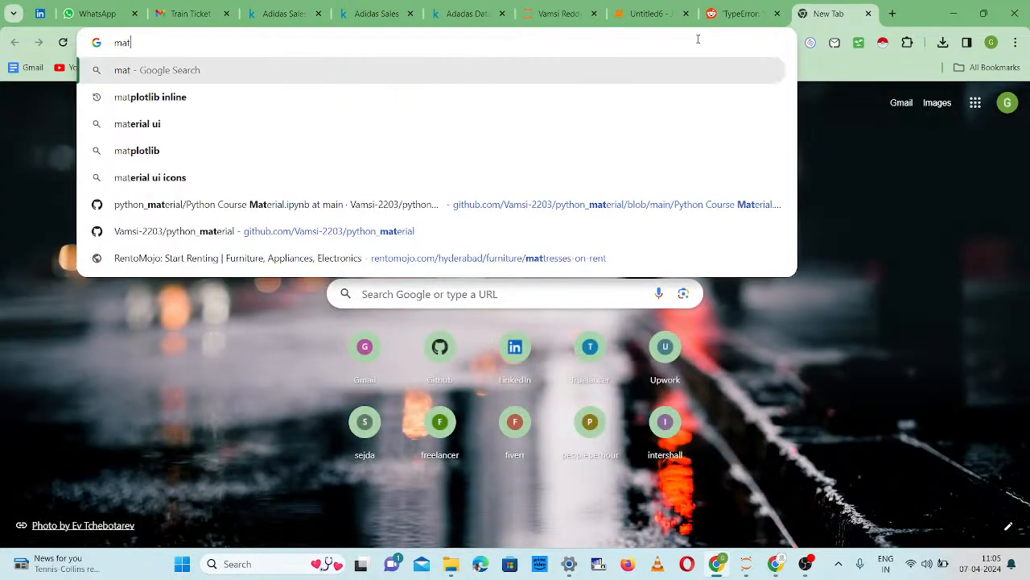
key(Down)
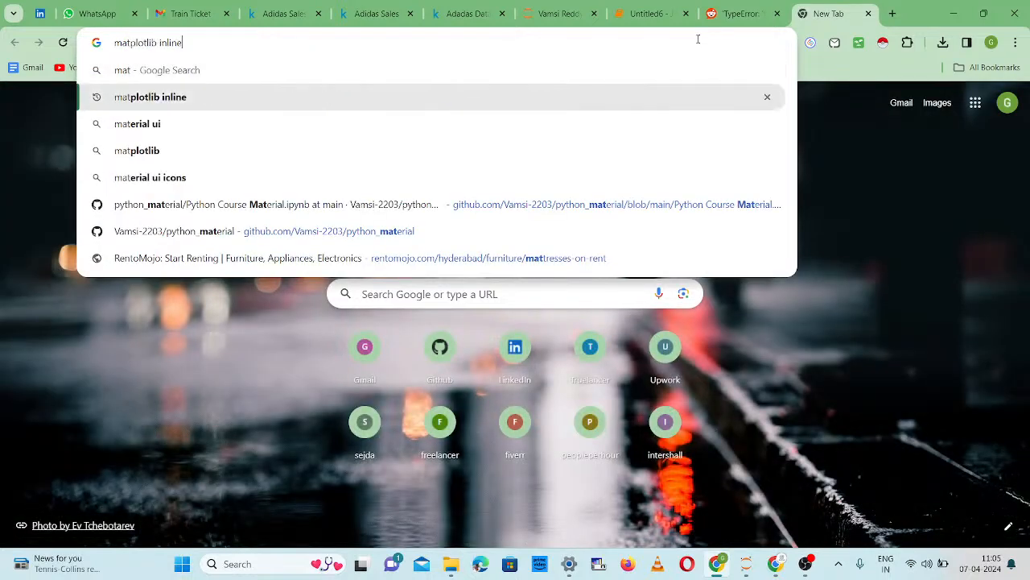
key(BackSpace)
key(BackSpace)
key(BackSpace)
key(BackSpace)
key(BackSpace)
key(BackSpace)
text(c)
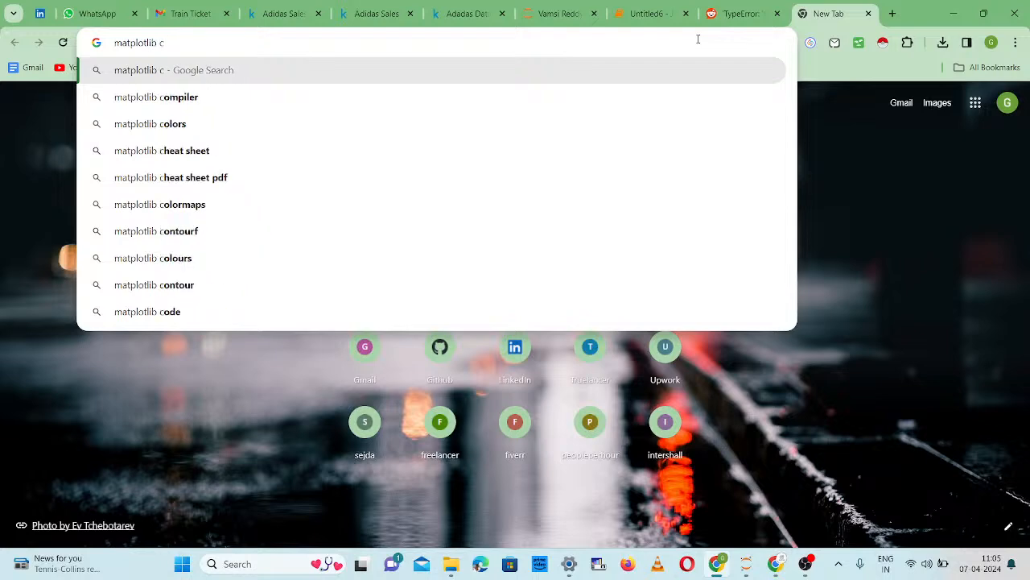
key(Down)
key(Down)
key(Return)
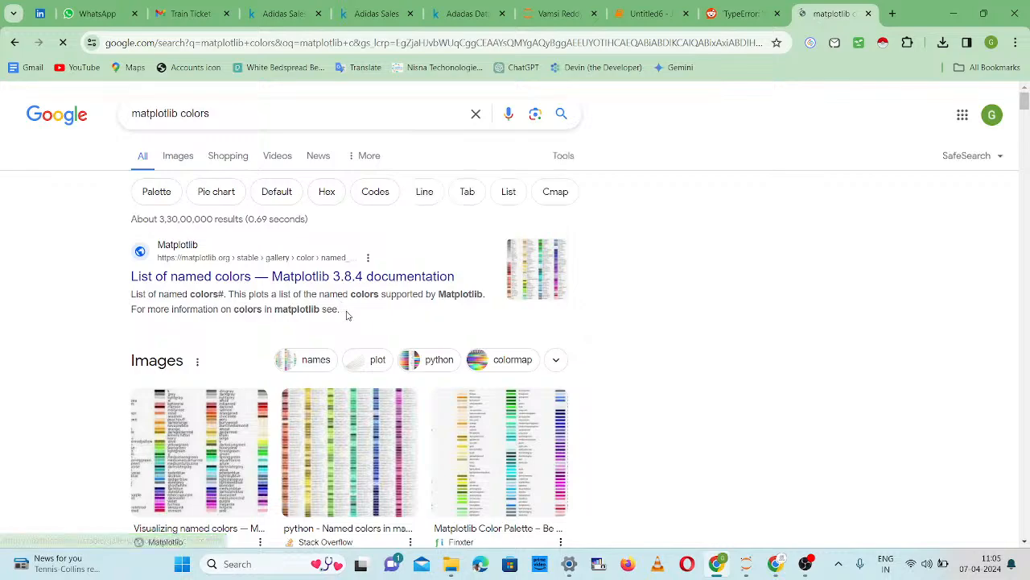
- Open Matplotlib's "List of named colors" page and look through its palettes, including the CSS Colors section
click(357, 317)
scroll(459, 329, down, 3)
scroll(459, 328, down, 10)
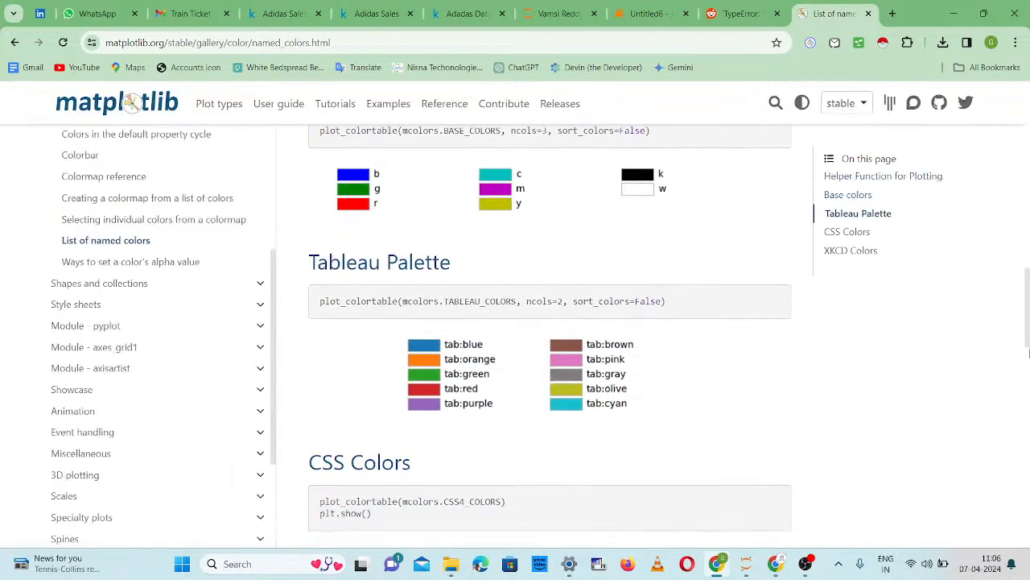
scroll(1028, 352, down, 4)
scroll(1027, 352, down, 14)
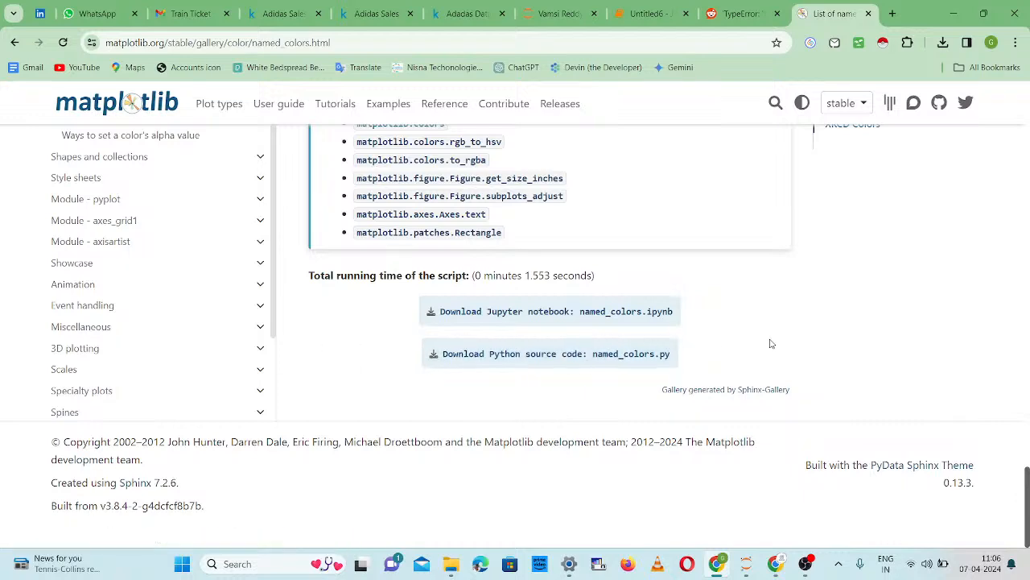
scroll(770, 345, up, 2)
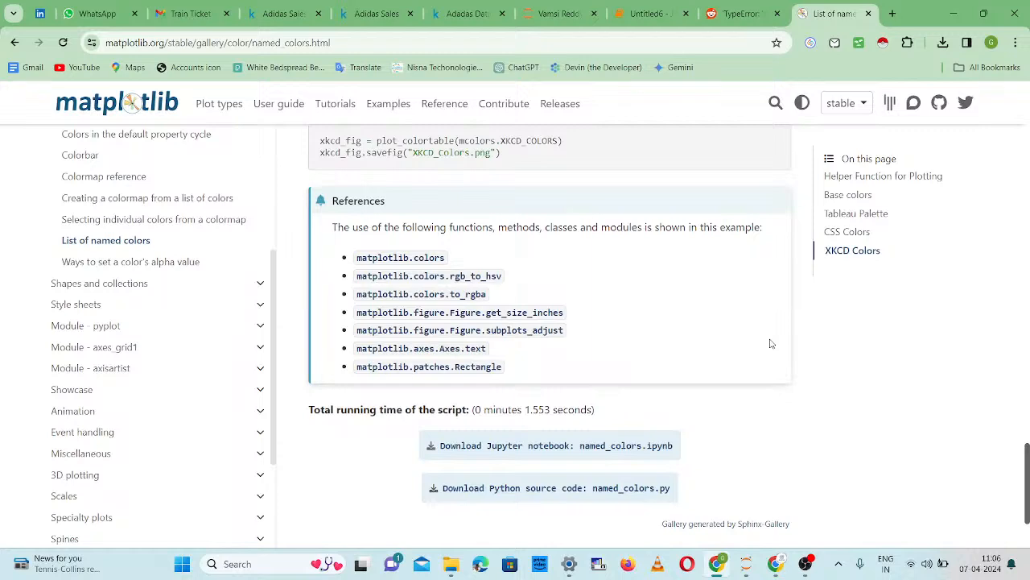
click(836, 237)
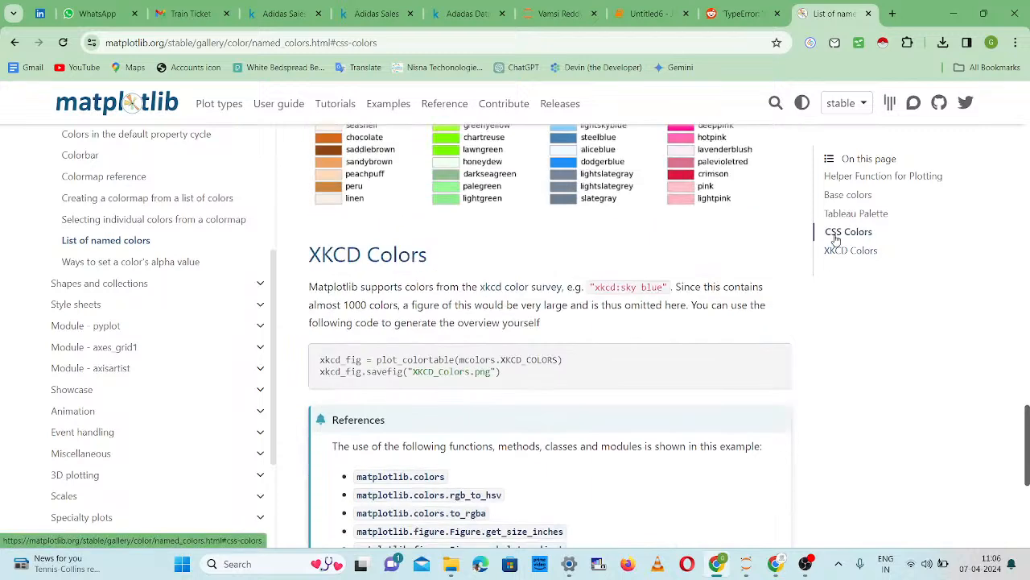
scroll(467, 191, up, 4)
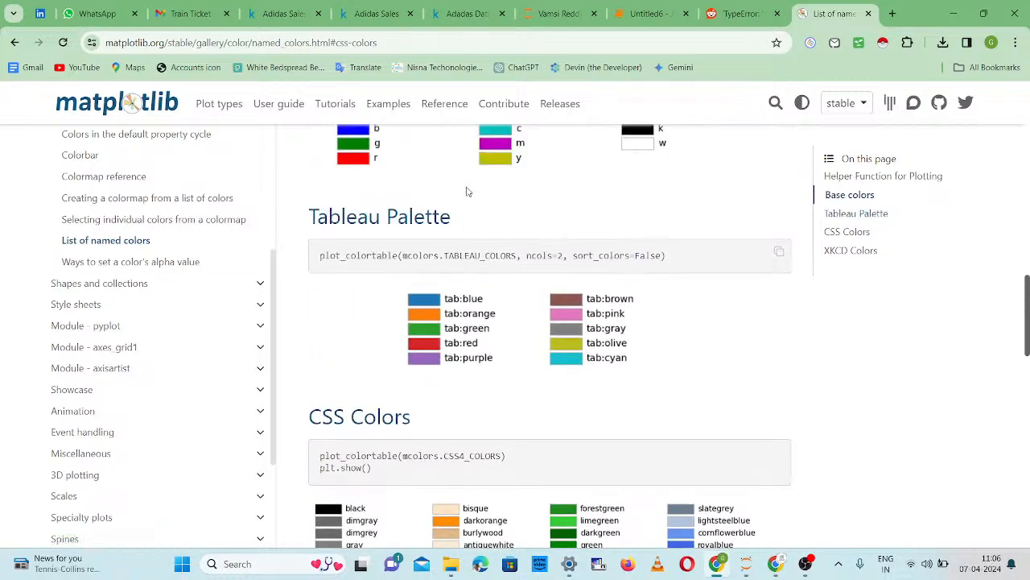
scroll(467, 191, up, 10)
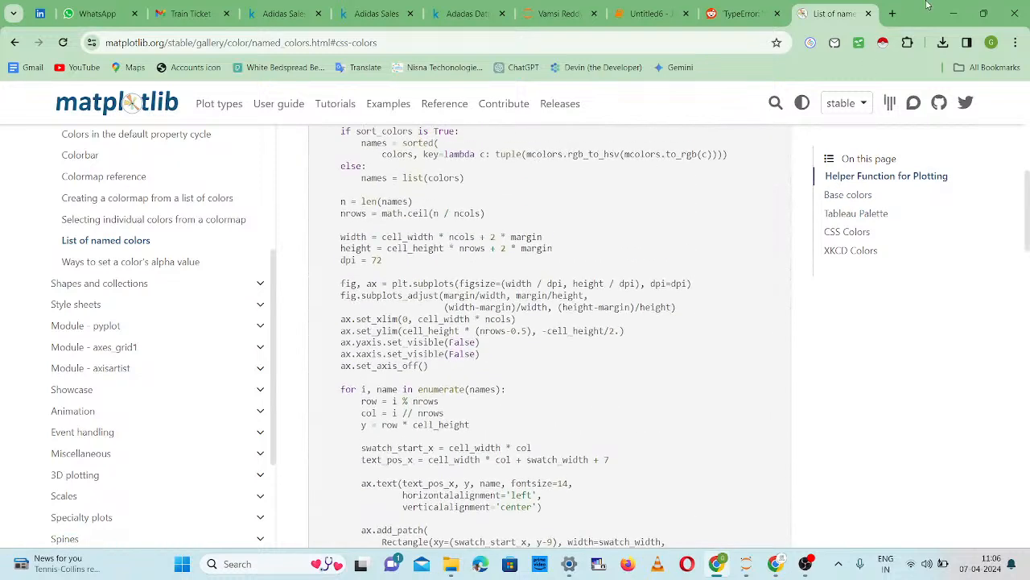
- Search the web for "color codes" in another new tab
click(892, 14)
click(594, 42)
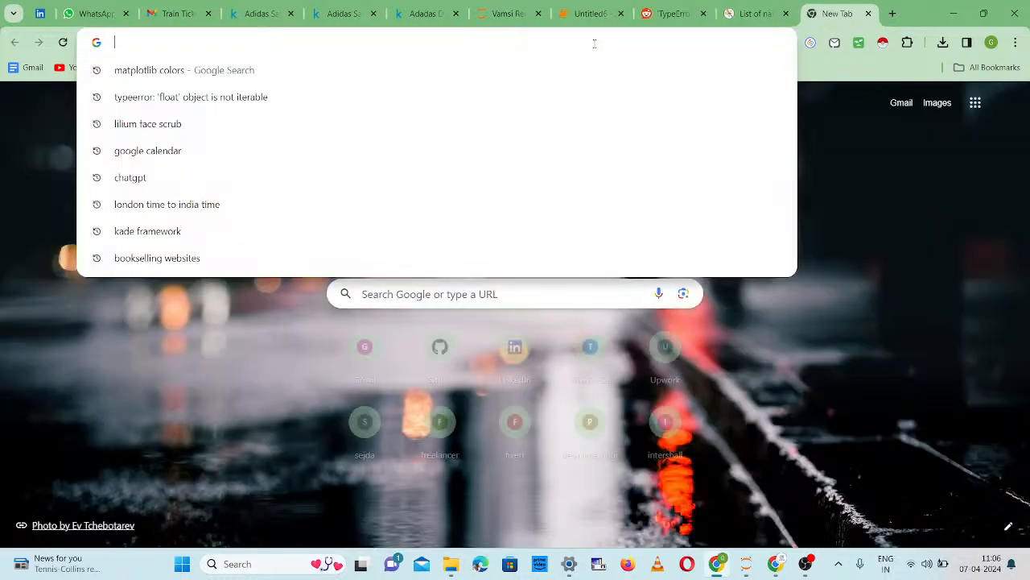
text(cplo)
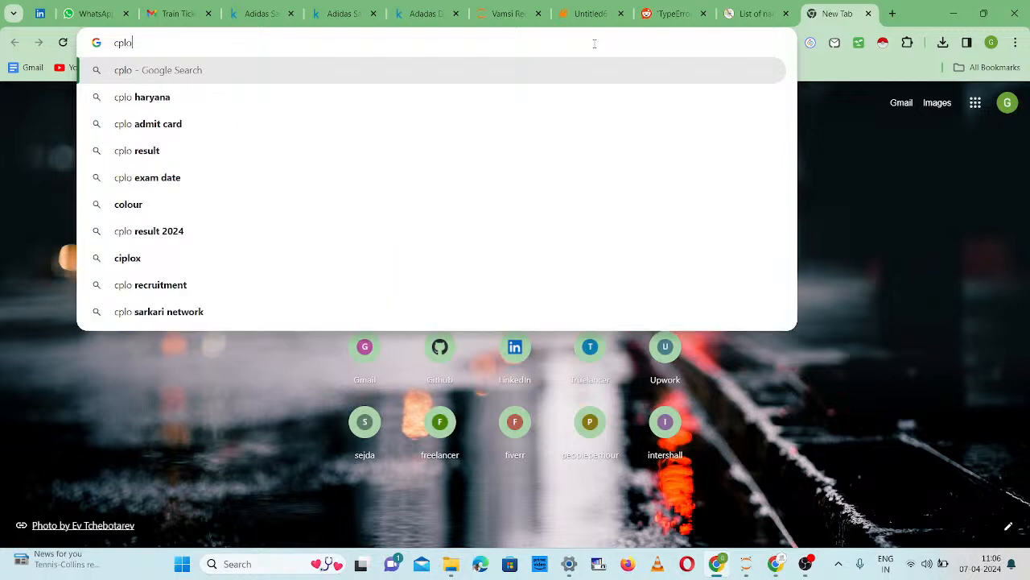
key(BackSpace)
key(BackSpace)
key(BackSpace)
text(olor )
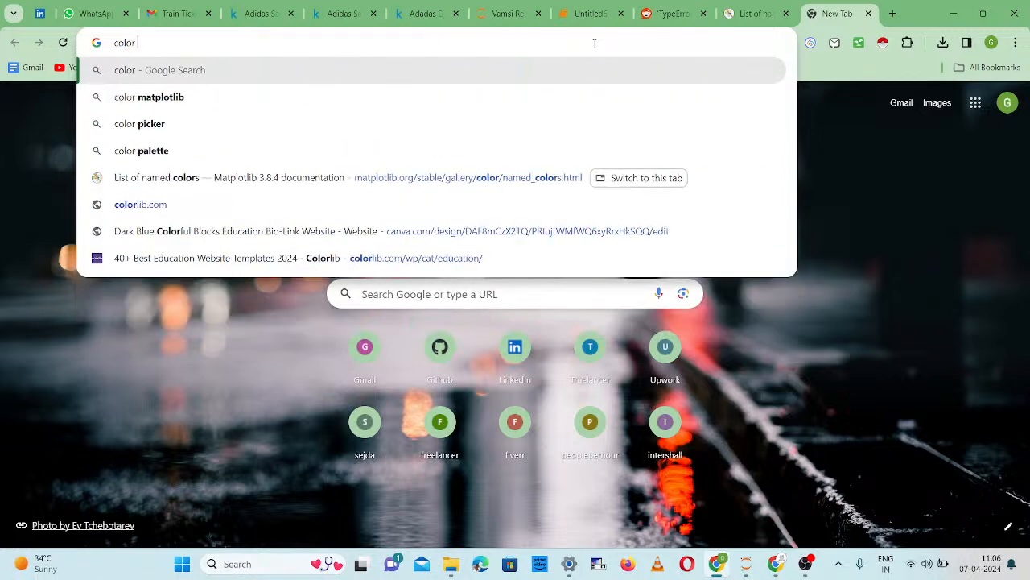
text(codes)
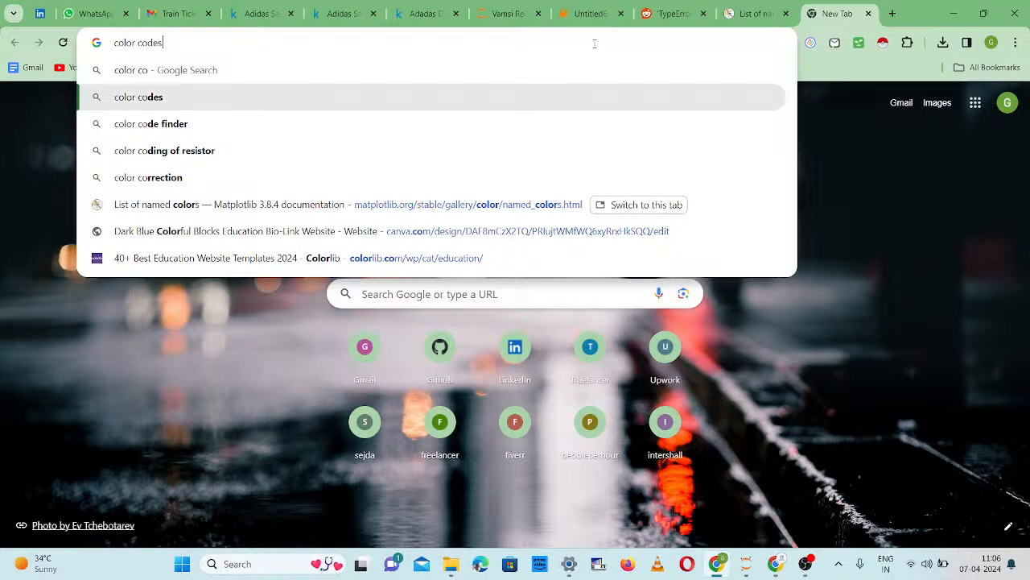
key(Return)
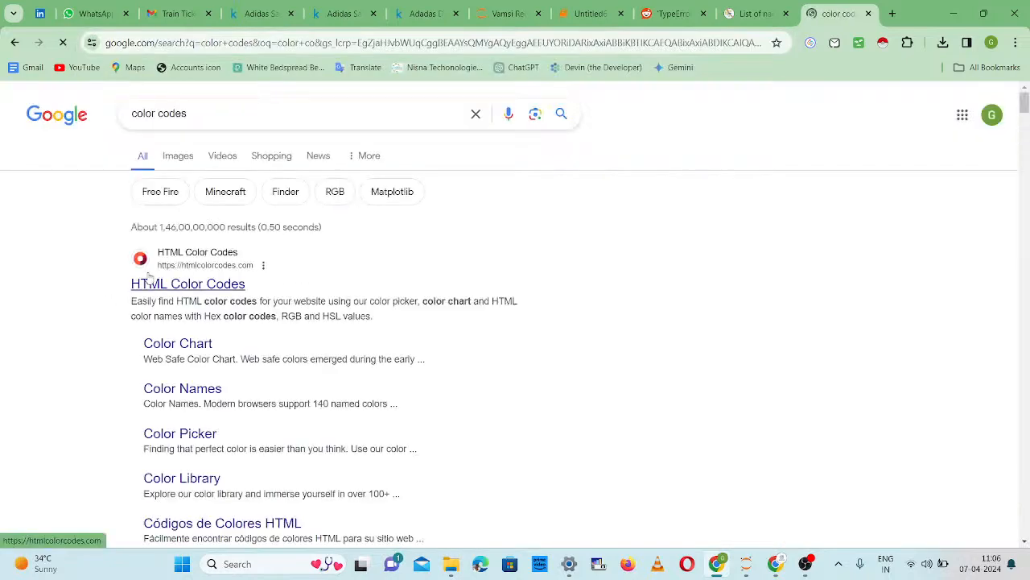
- Refine the web search to "color codes in matplotlib"
scroll(147, 277, down, 4)
scroll(238, 144, up, 4)
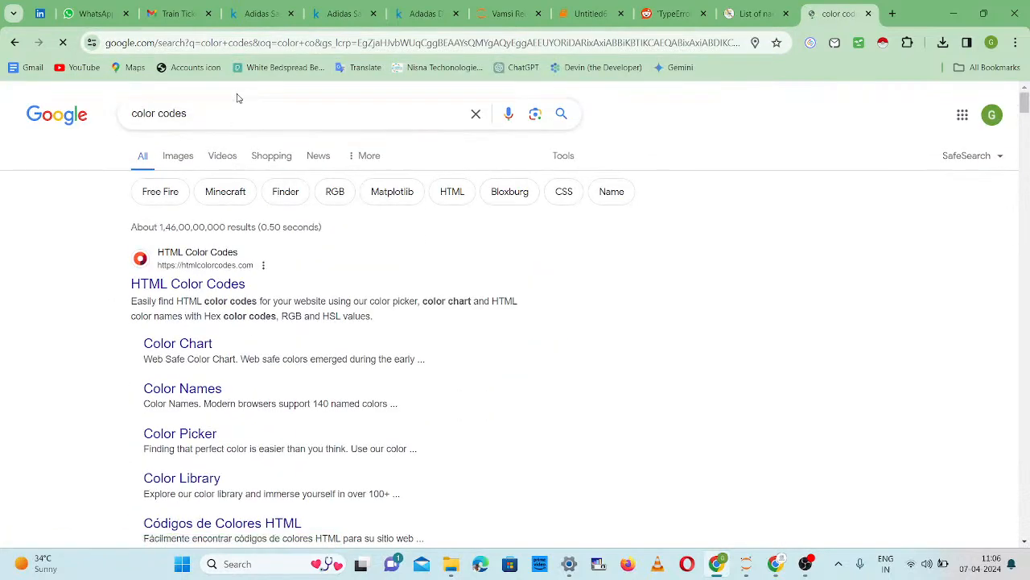
click(244, 119)
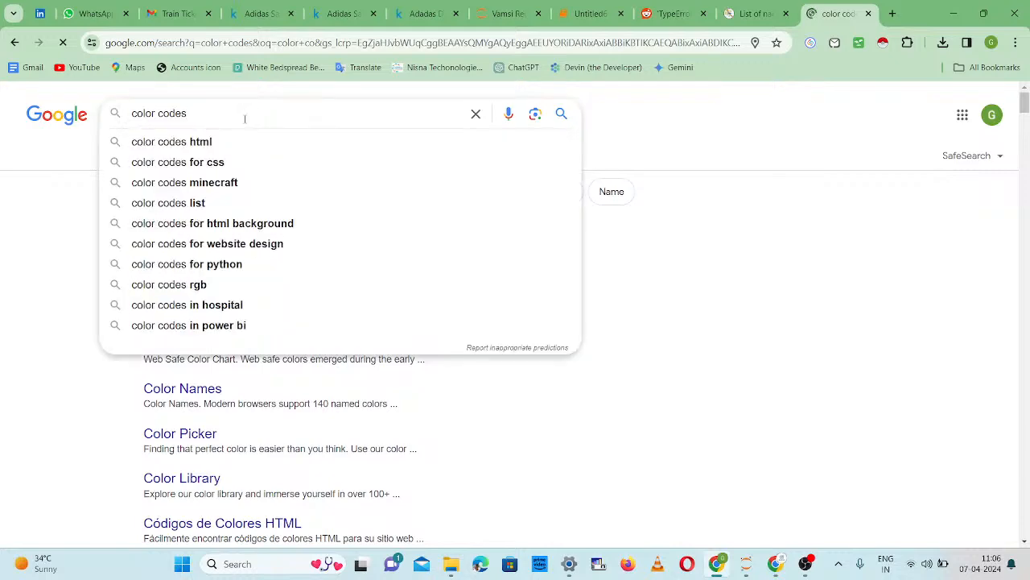
text(in)
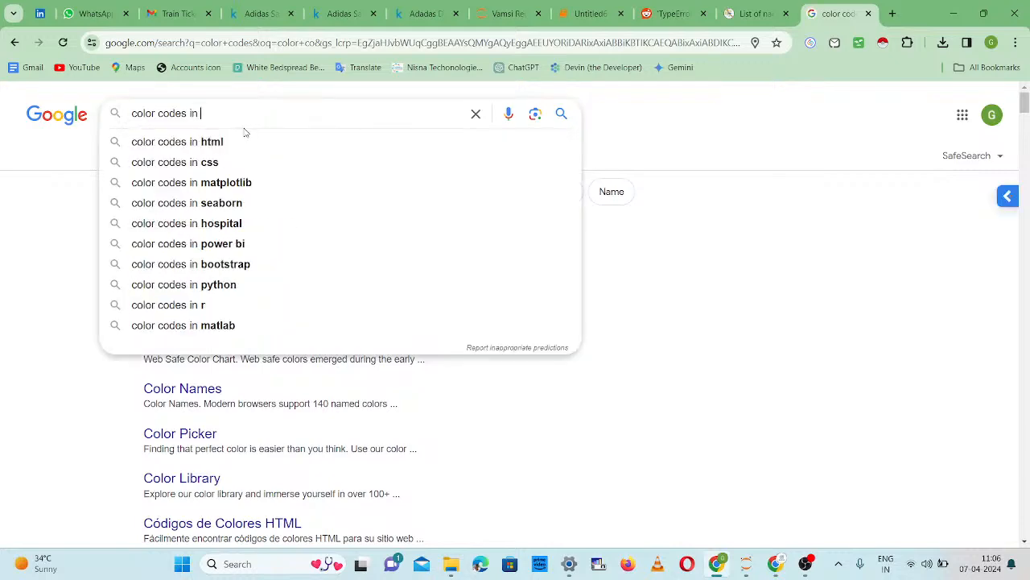
click(232, 184)
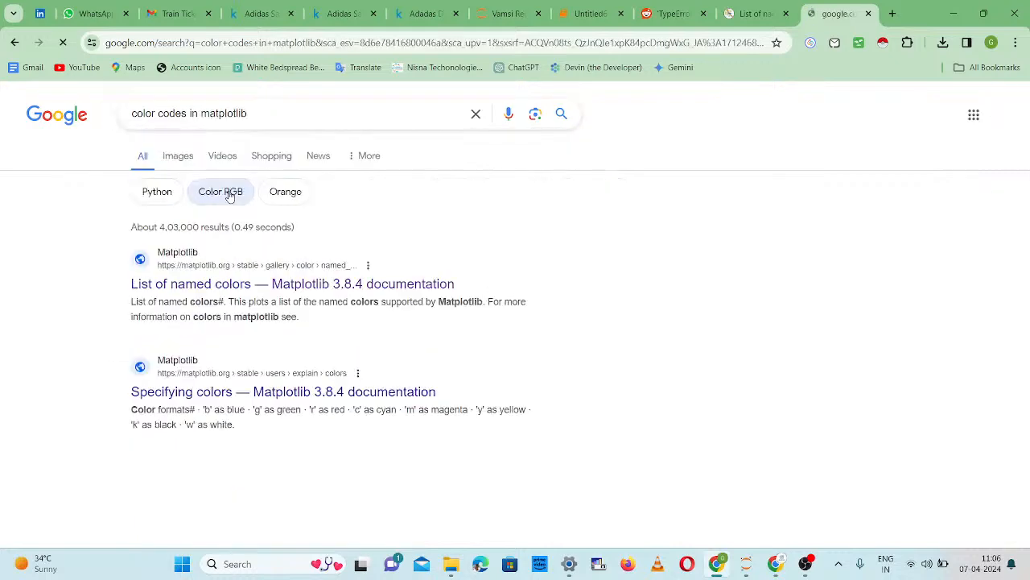
- Open Matplotlib's "List of named colors" documentation from the results and examine the color names in its CSS Colors table
click(301, 285)
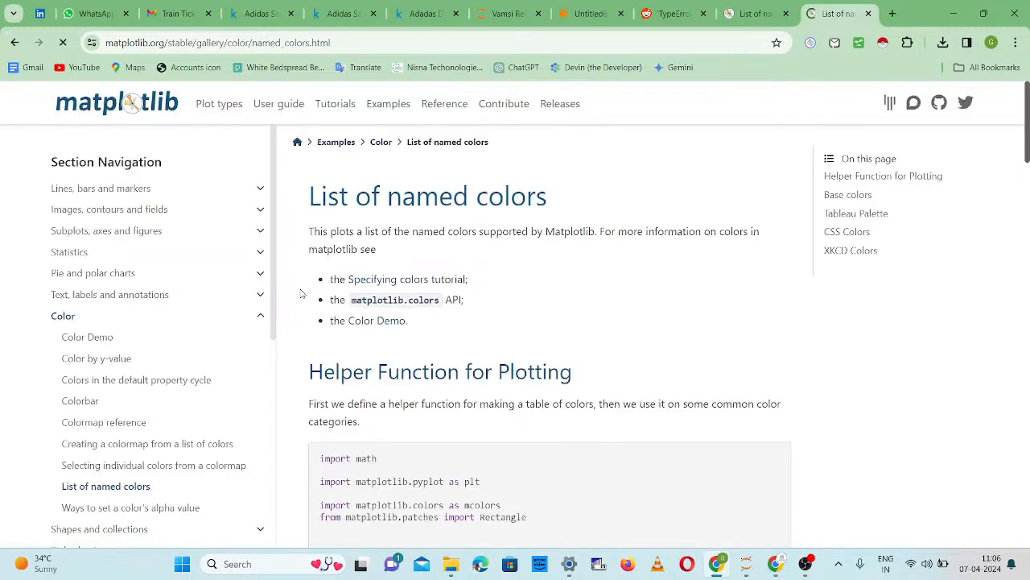
scroll(516, 363, down, 4)
scroll(516, 364, down, 10)
scroll(516, 364, down, 8)
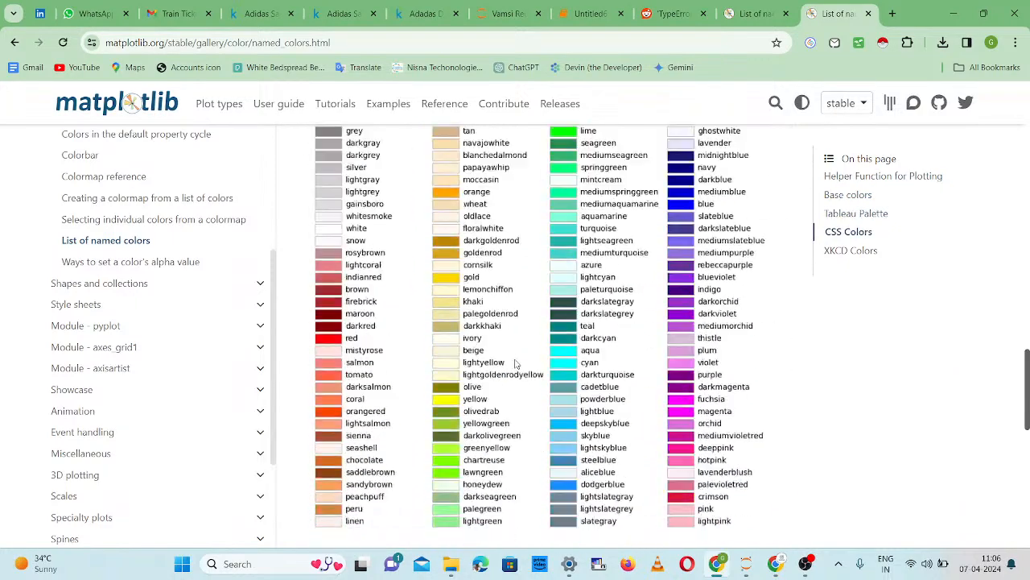
scroll(516, 364, down, 10)
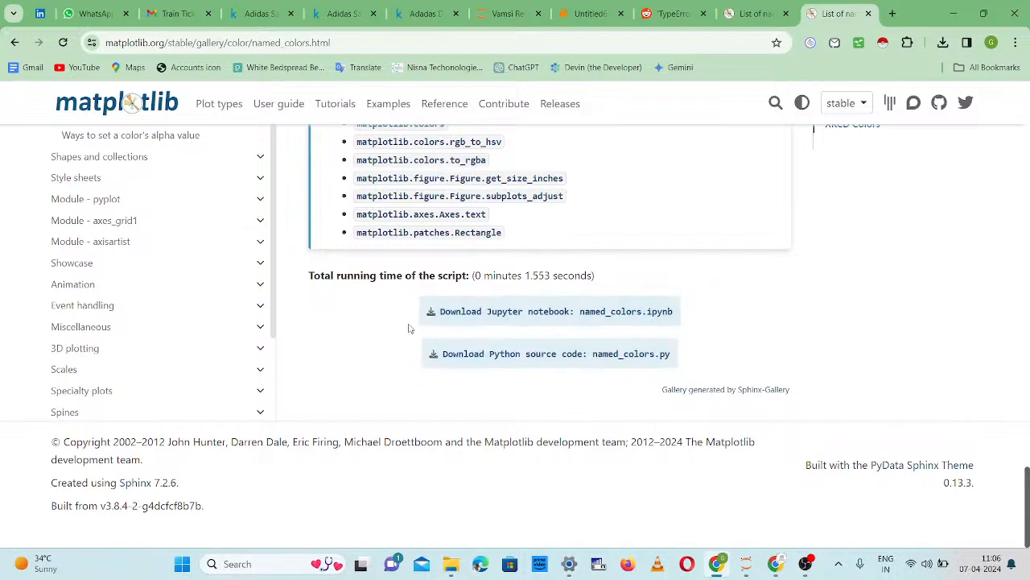
scroll(408, 178, up, 5)
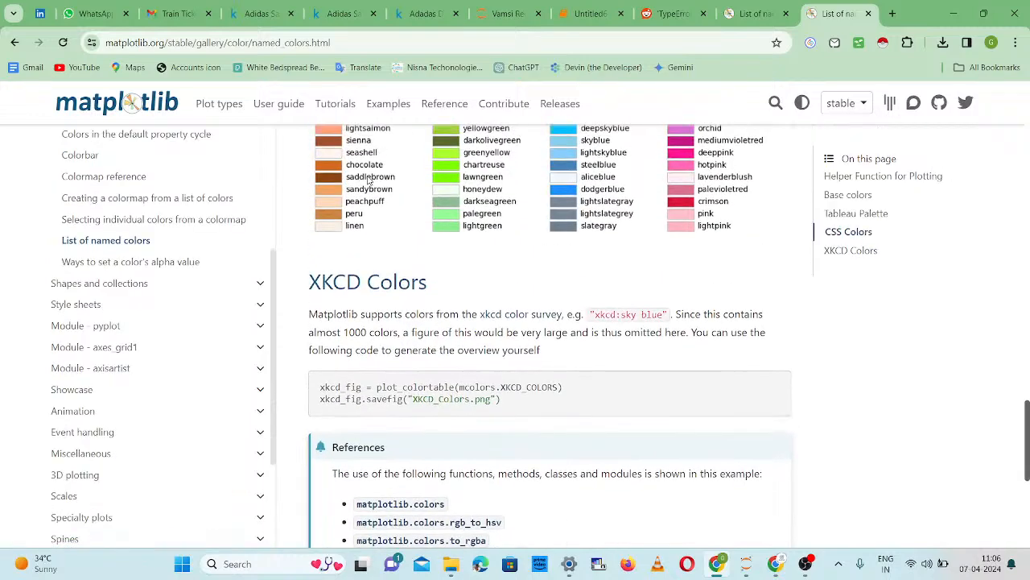
scroll(368, 180, up, 5)
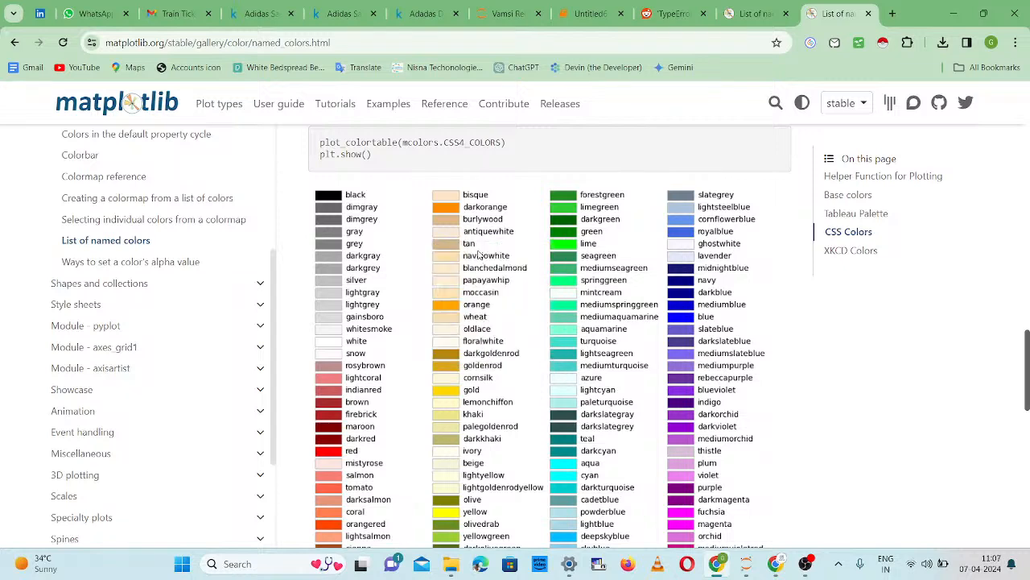
- Return to the Kaggle notebook, replace the first pie color '#9222DE' with 'tan' in plt.pie, and rerun the cell
key(alt+Tab)
key(alt+Tab)
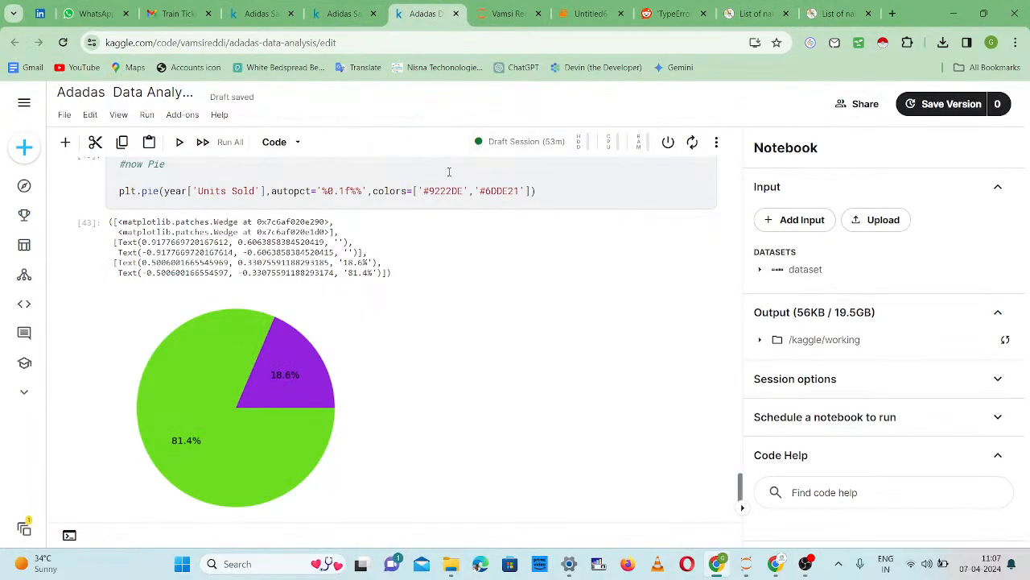
click(469, 191)
key(BackSpace)
key(BackSpace)
key(BackSpace)
key(BackSpace)
key(BackSpace)
key(BackSpace)
key(BackSpace)
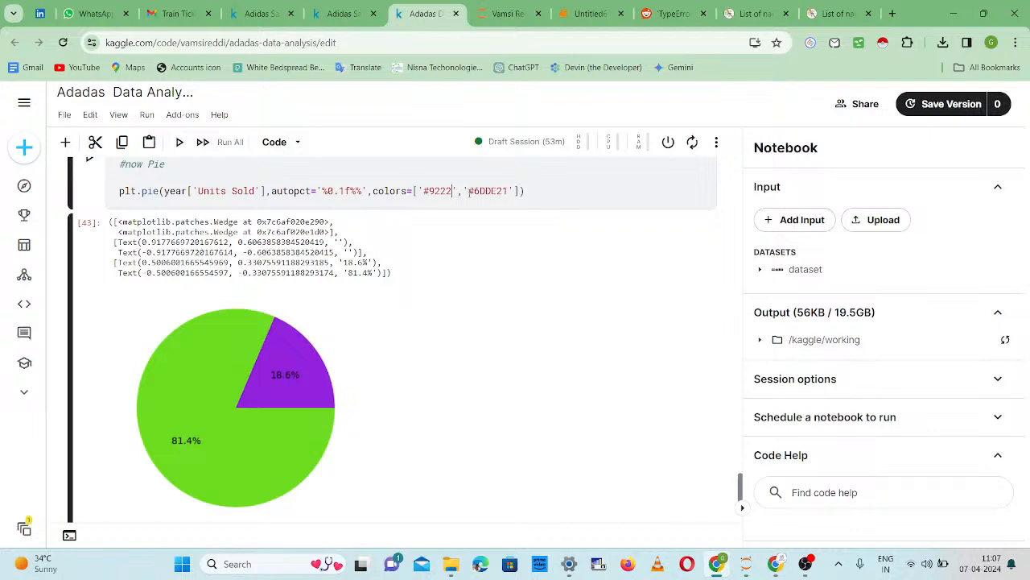
text(tan)
key(shift+Return)
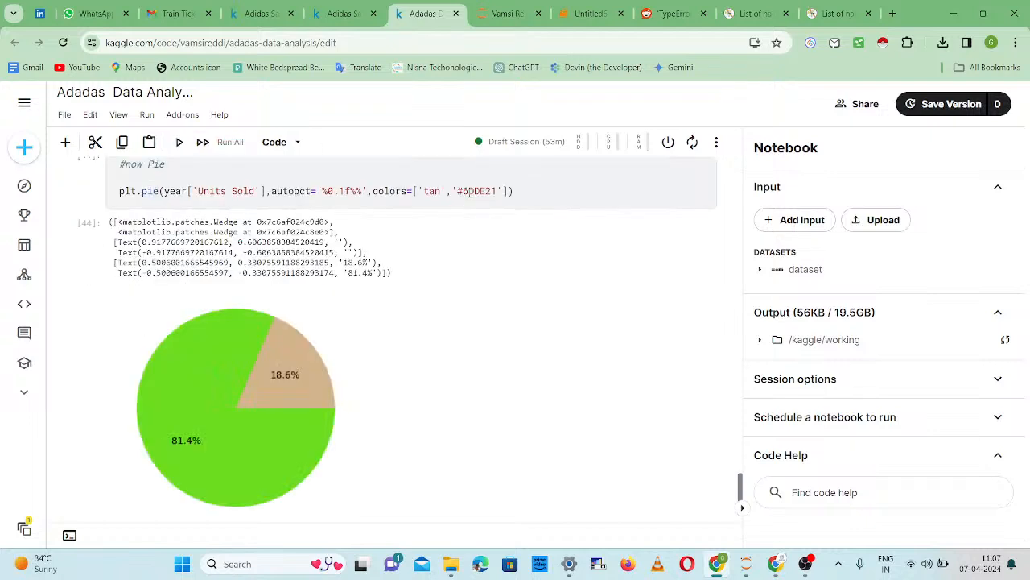
- Go back to Matplotlib's named colors page and look through the CSS Colors table for a second pie color
click(837, 14)
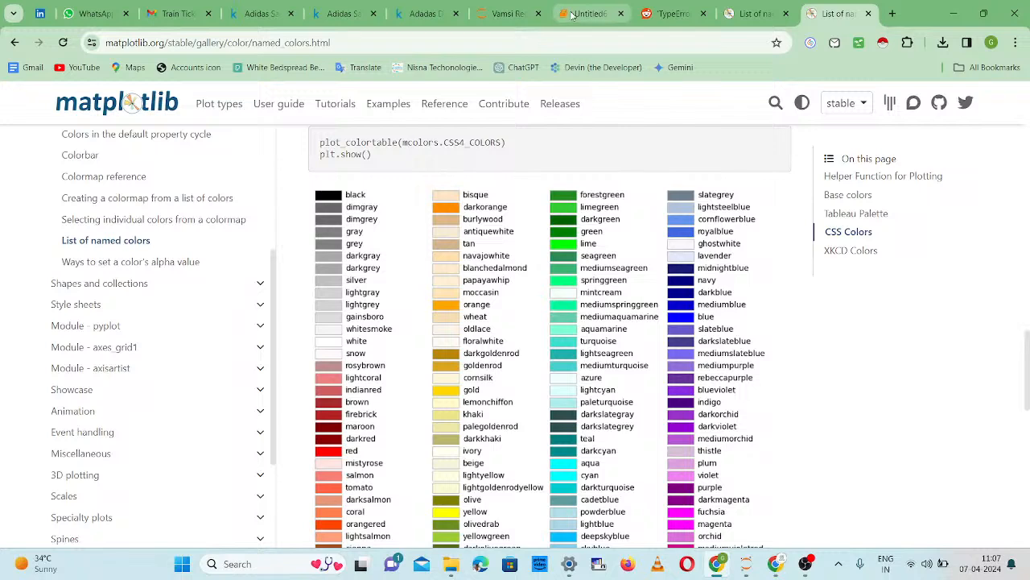
click(421, 16)
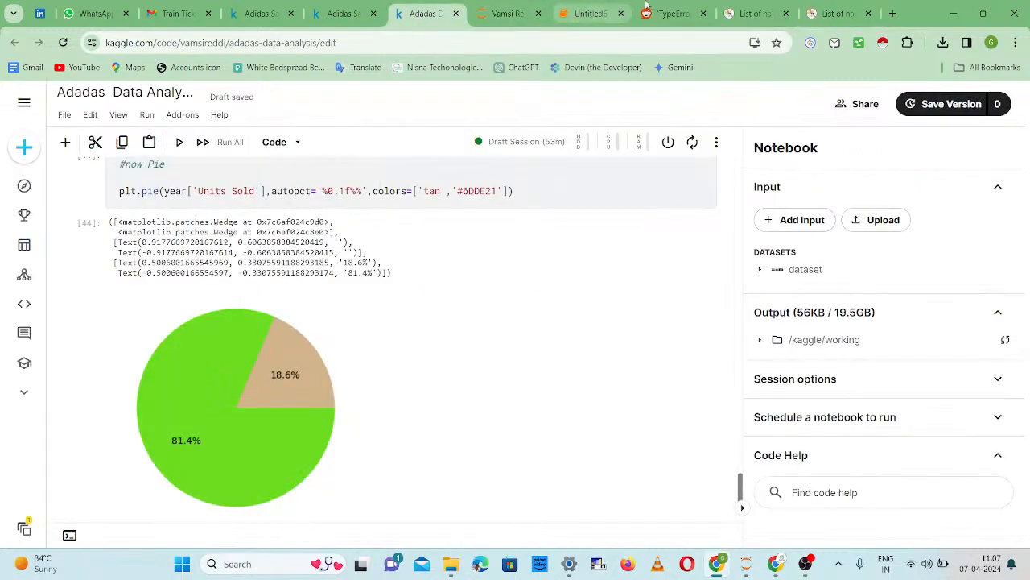
click(829, 15)
scroll(375, 366, down, 3)
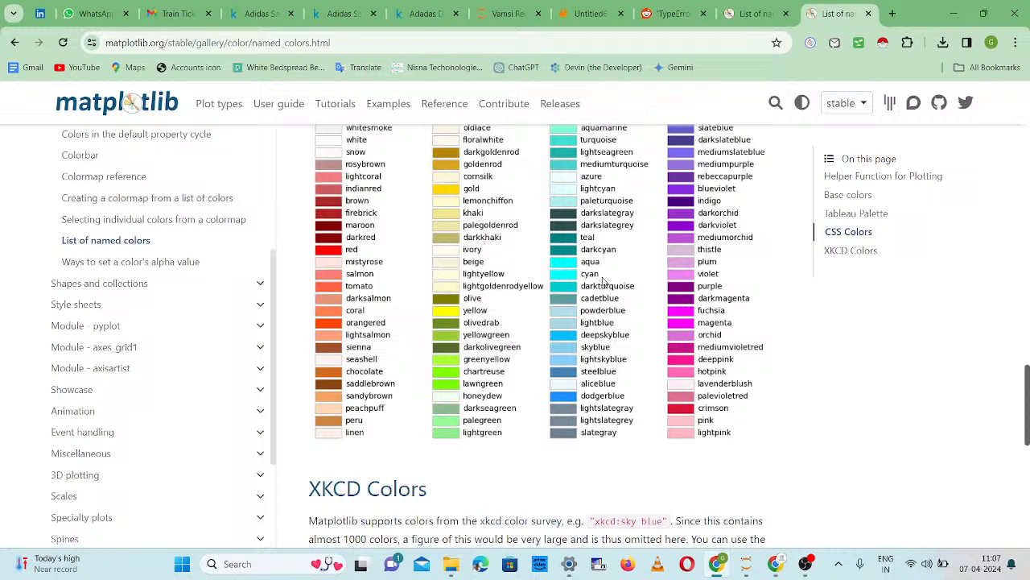
scroll(540, 343, up, 3)
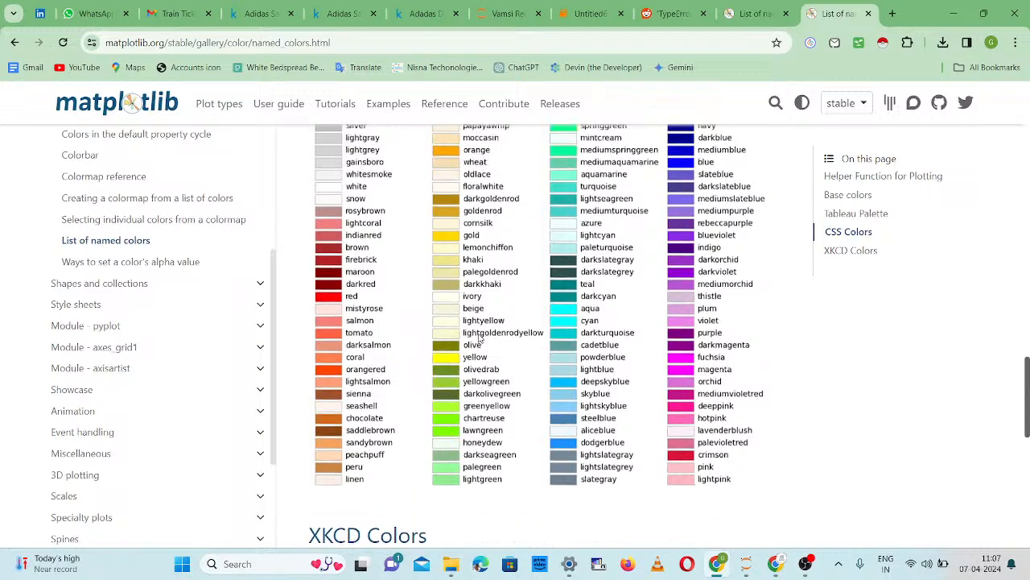
- In the Kaggle notebook, replace the second pie color '#6DDE21' with 'snow' in plt.pie and rerun the cell
click(425, 14)
click(495, 191)
key(BackSpace)
key(BackSpace)
key(BackSpace)
key(BackSpace)
key(BackSpace)
key(BackSpace)
key(BackSpace)
text(sn)
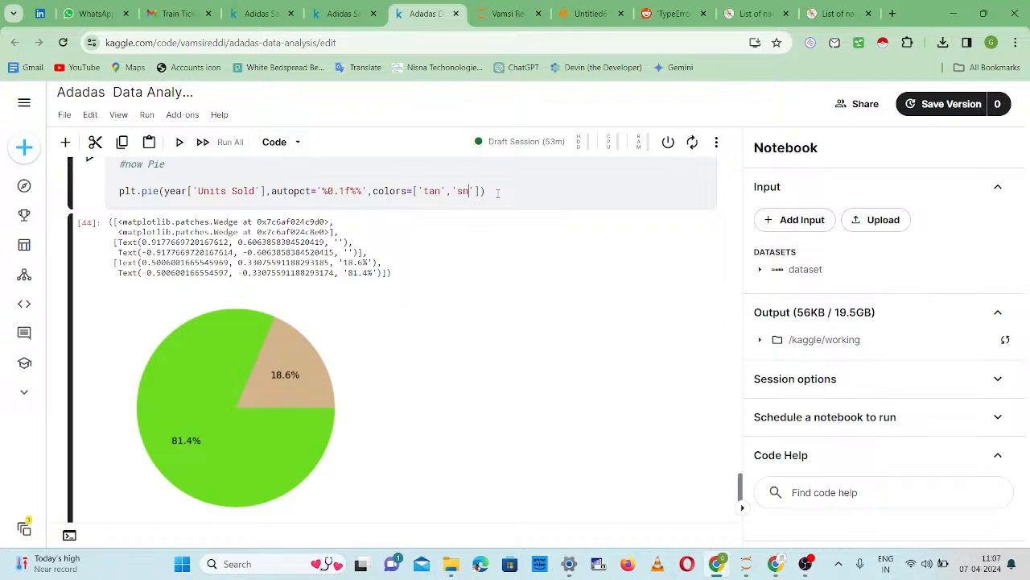
text(ow)
key(shift+Return)
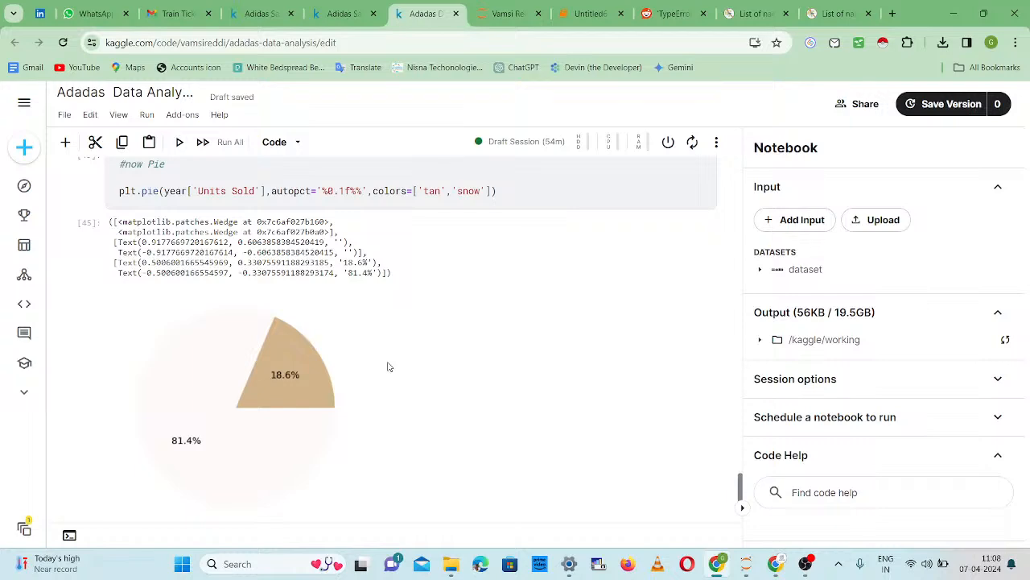
scroll(386, 370, up, 10)
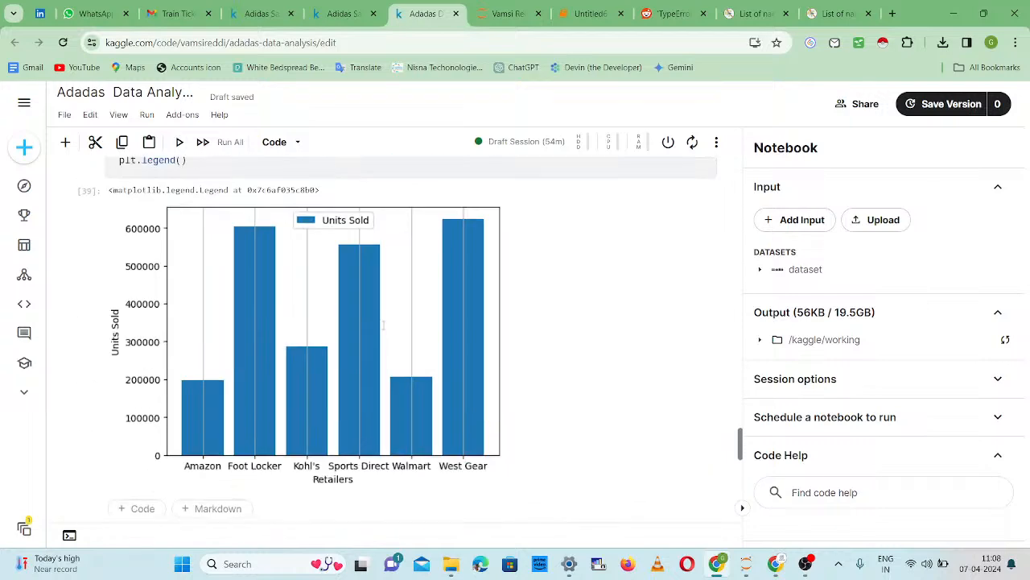
scroll(384, 324, down, 10)
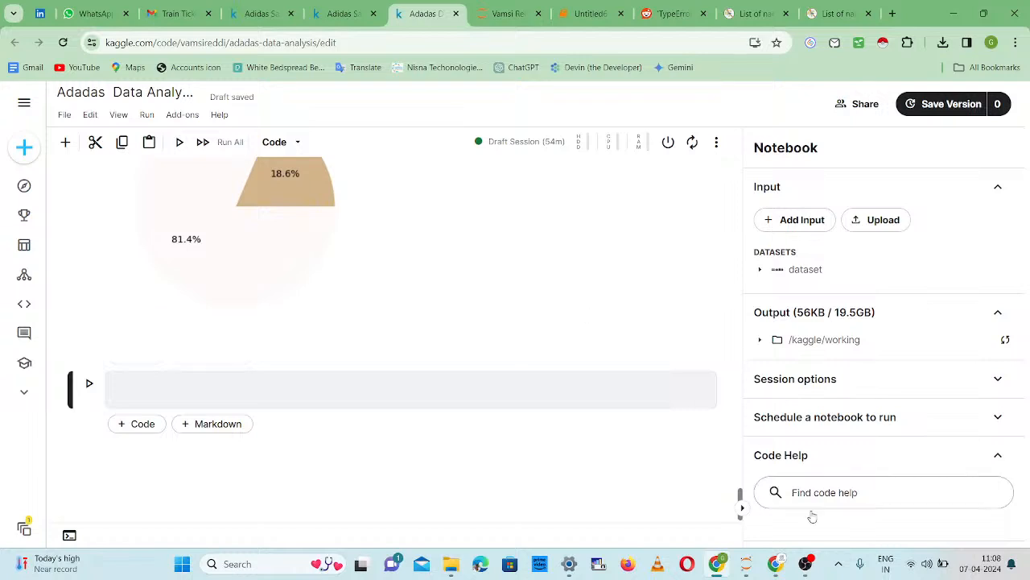
click(804, 563)
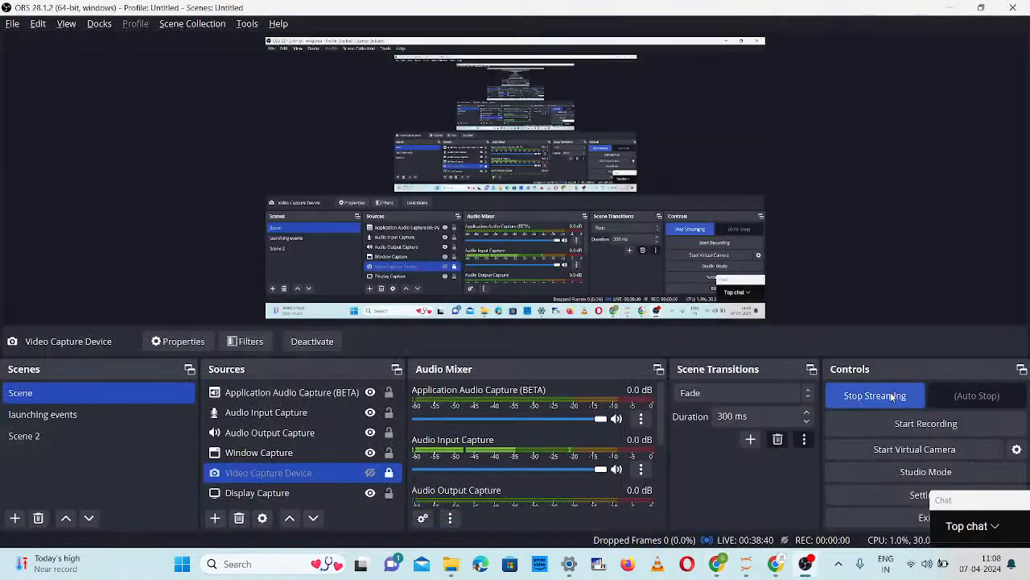